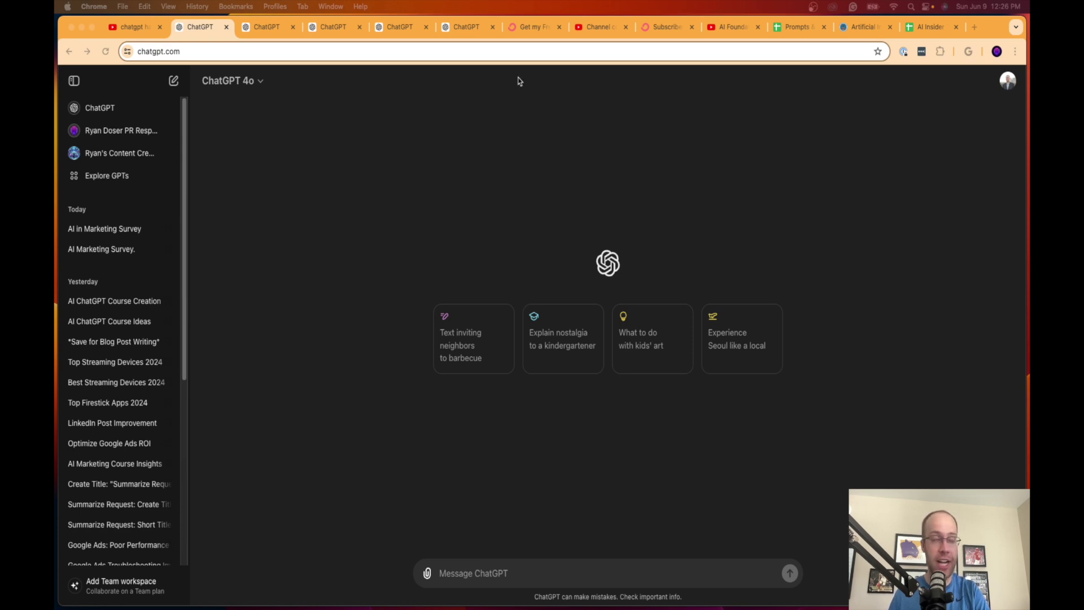
Browse the YouTube 'chatgpt hacks' results, scroll back to the top, then return to ChatGPT.
left_click(132, 27)
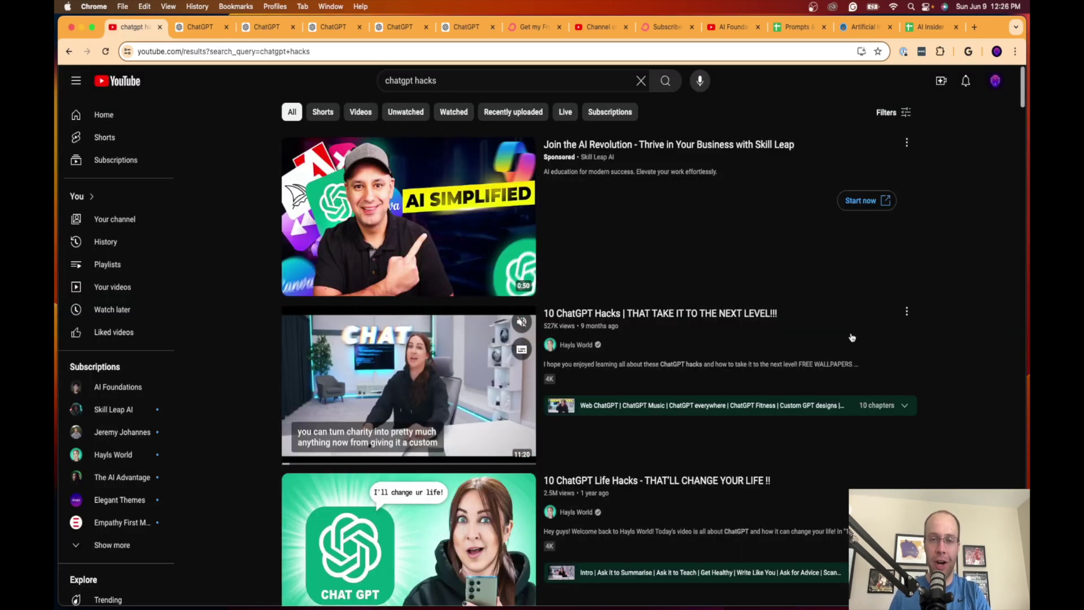
scroll(598, 350, "down", 10)
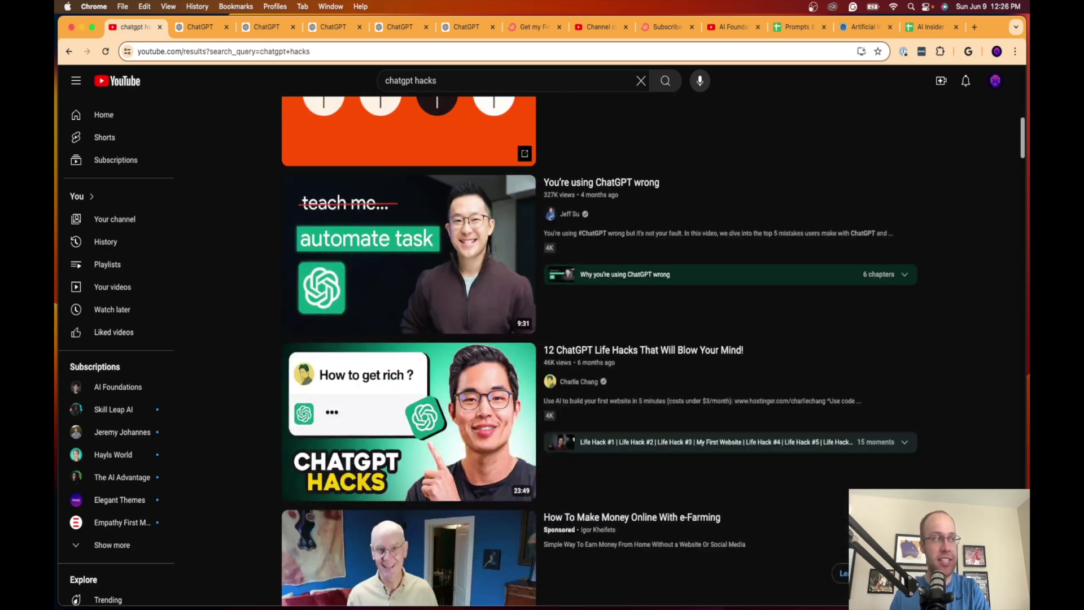
scroll(599, 351, "down", 5)
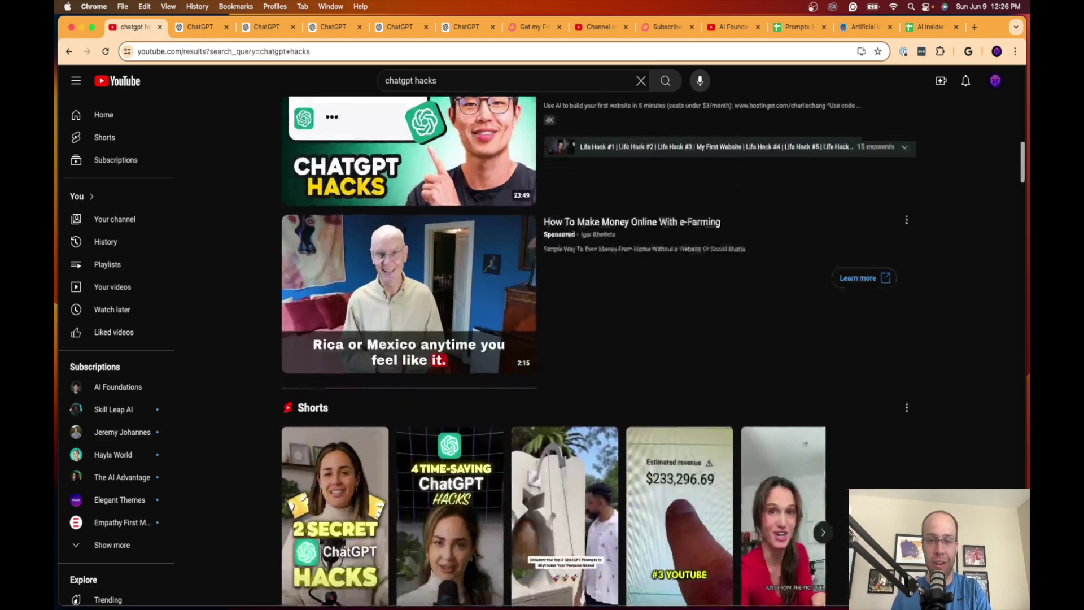
scroll(599, 350, "down", 15)
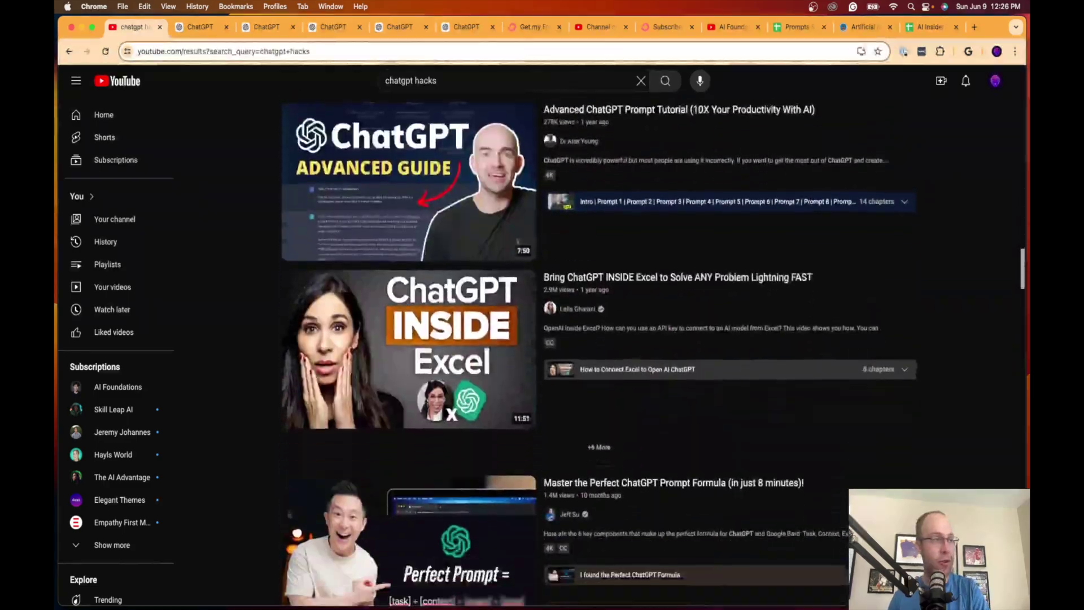
scroll(598, 350, "down", 20)
scroll(598, 350, "up", 20)
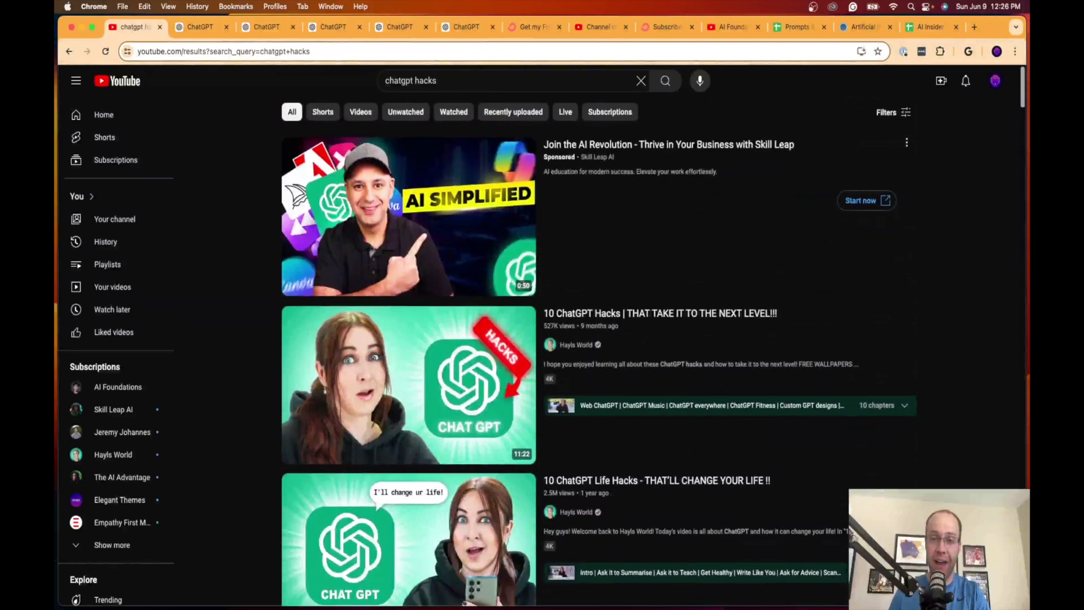
left_click(189, 29)
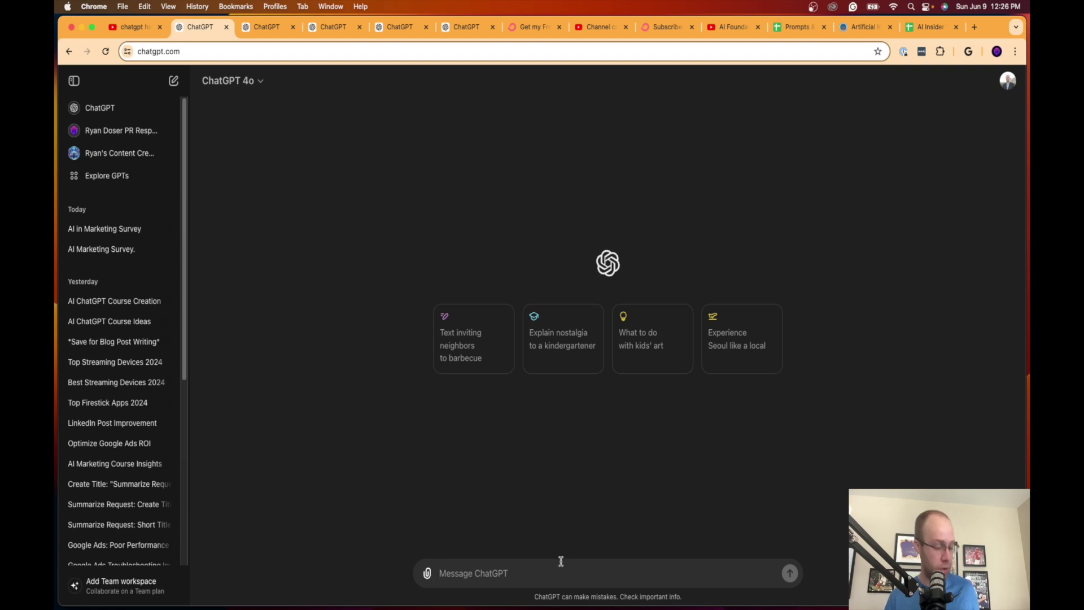
Paste the raise-request negotiation prompt and highlight its expert-role and situation sentences.
type("You are an expert in persuasion and negotiation. I need help with a situation:  I am a marketing manager in a negotiation with my boss about getting a raise. I want to craft a persuasive email to ask for a raise while maintaining a positive and respectful tone. Help me outline the key points I should convey, emphasizing the benefits of how this mutually benefits both parties since I have helped generate a lot of business for my company. Draft a compelling email that aims to achieve a favorable outcome in negotiation.")
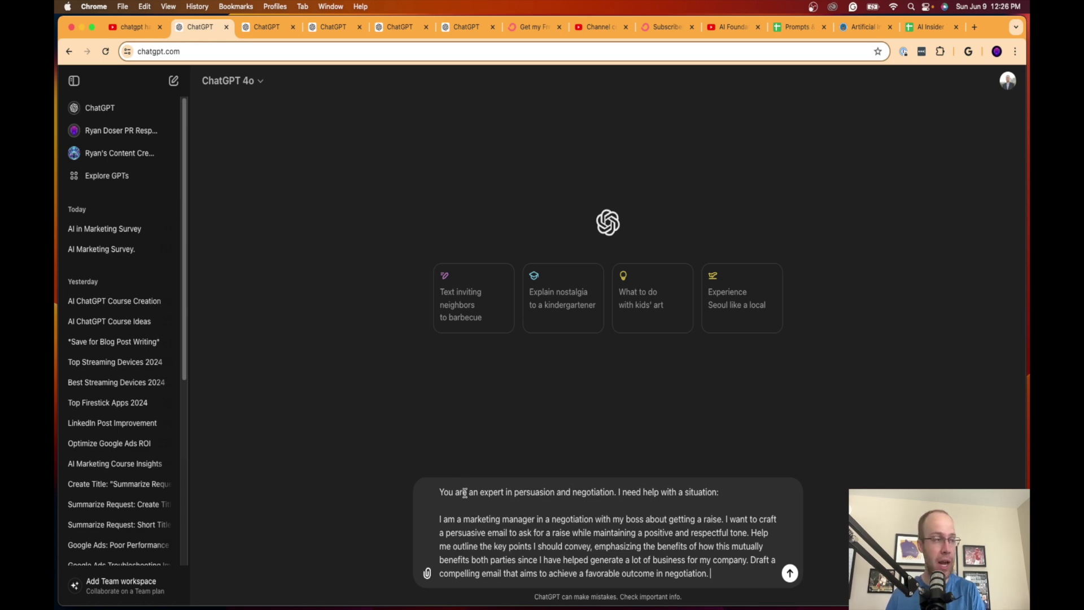
left_click_drag(440, 493, 728, 489)
left_click(608, 491)
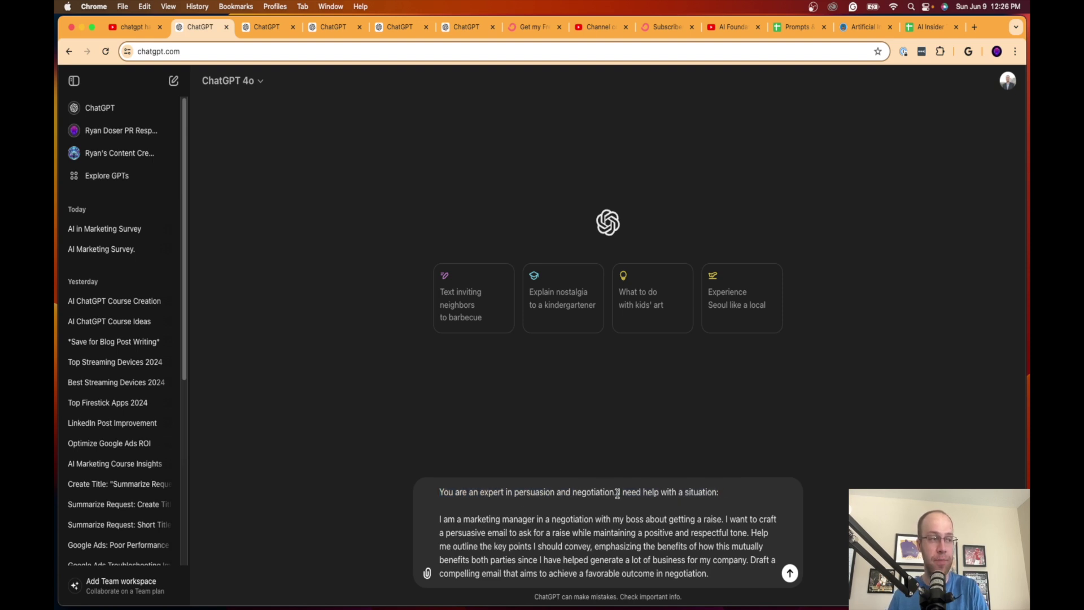
left_click_drag(618, 493, 440, 493)
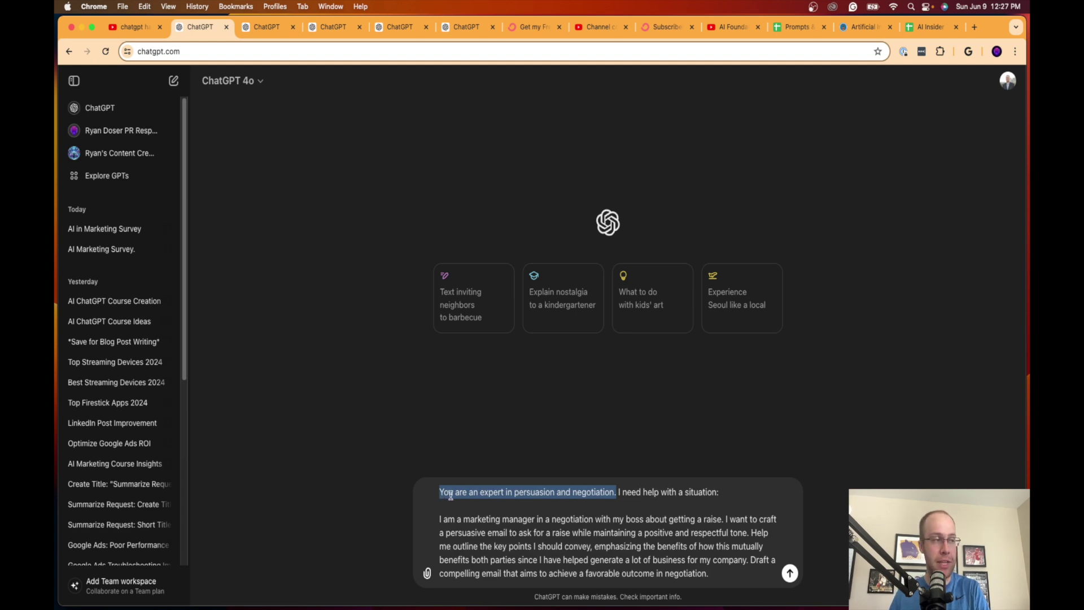
left_click_drag(480, 493, 619, 493)
left_click(620, 493)
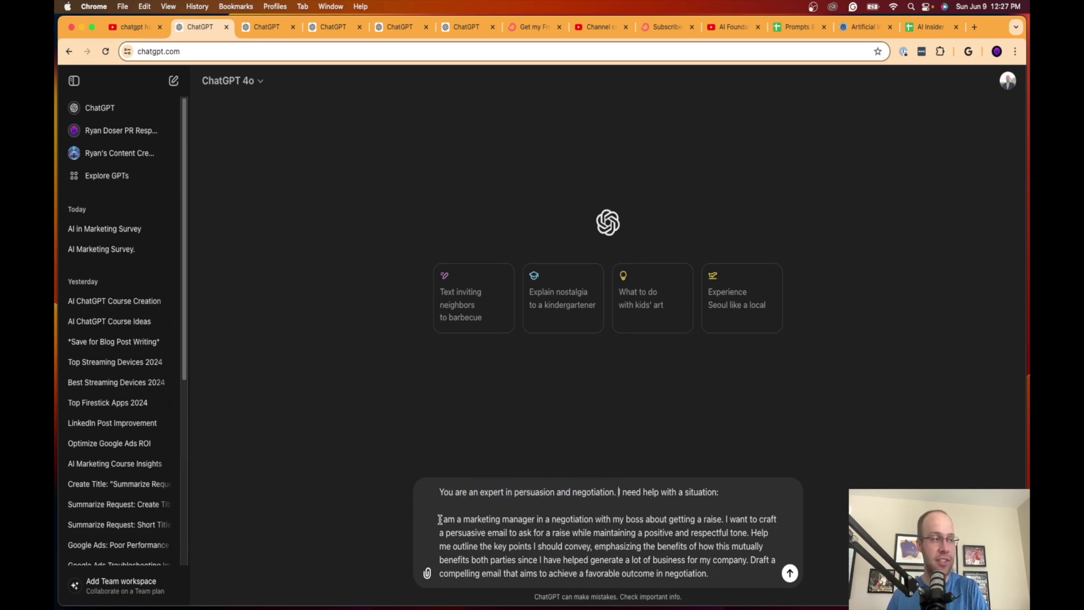
left_click_drag(440, 519, 720, 522)
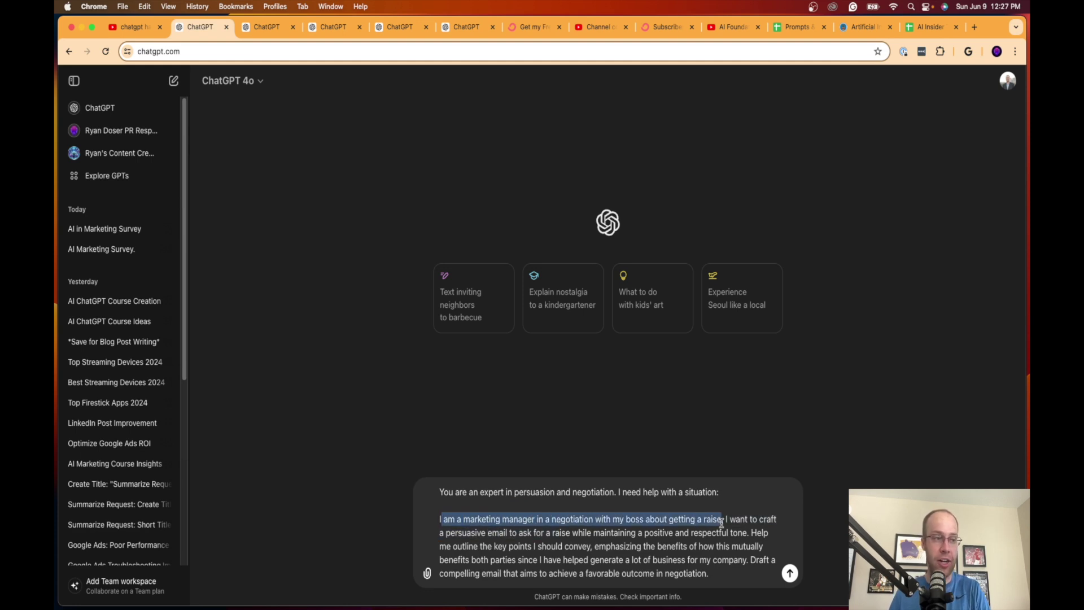
left_click(722, 523)
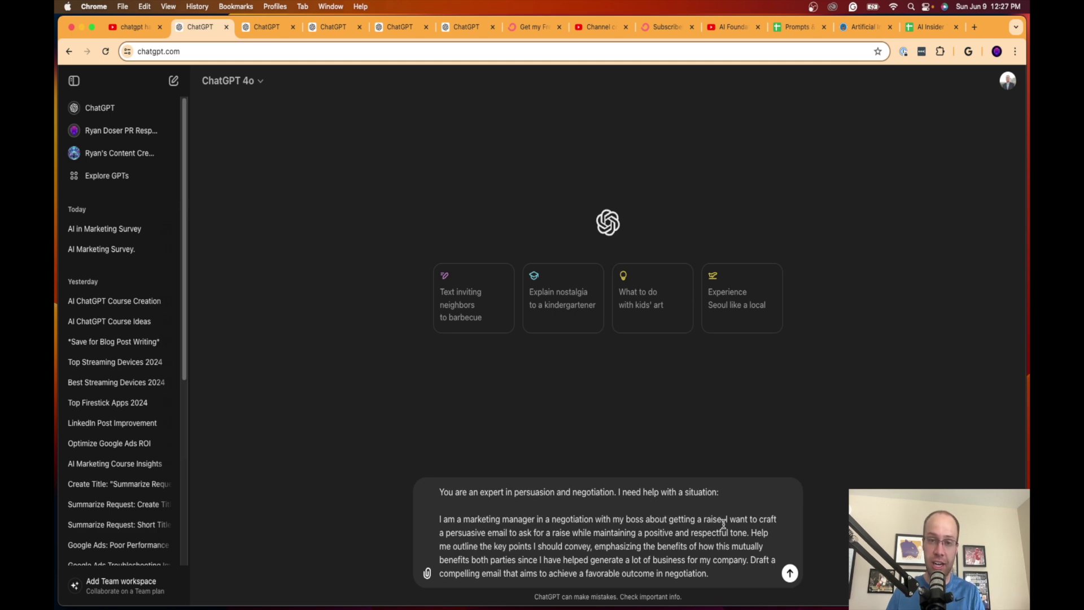
Highlight the persuasive-email goal, key-points request and favorable-outcome phrase, then send the prompt.
left_click_drag(727, 520, 745, 535)
left_click(745, 534)
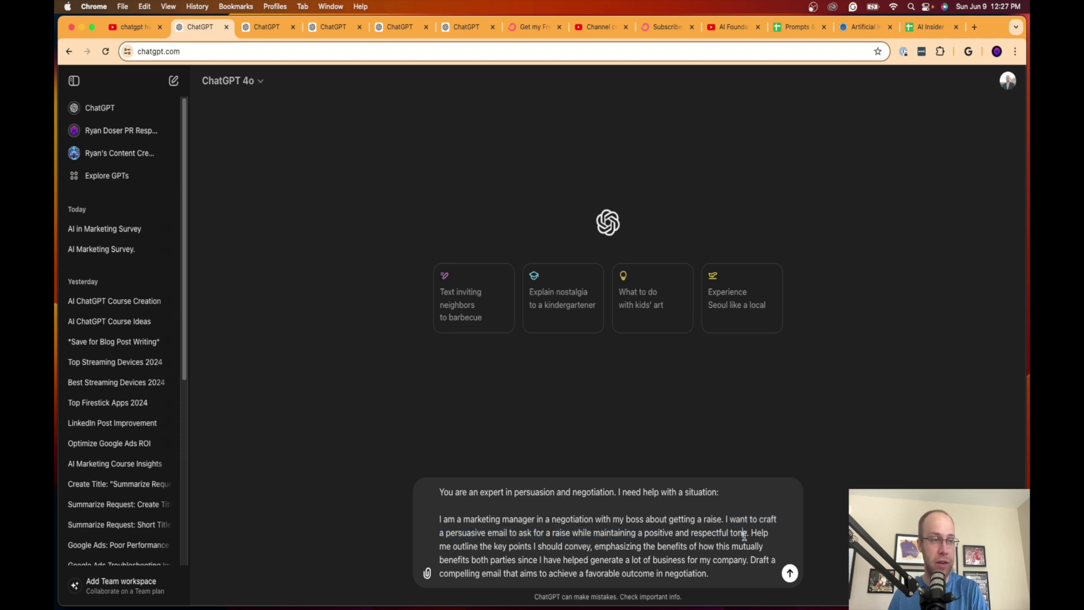
left_click_drag(468, 546, 747, 556)
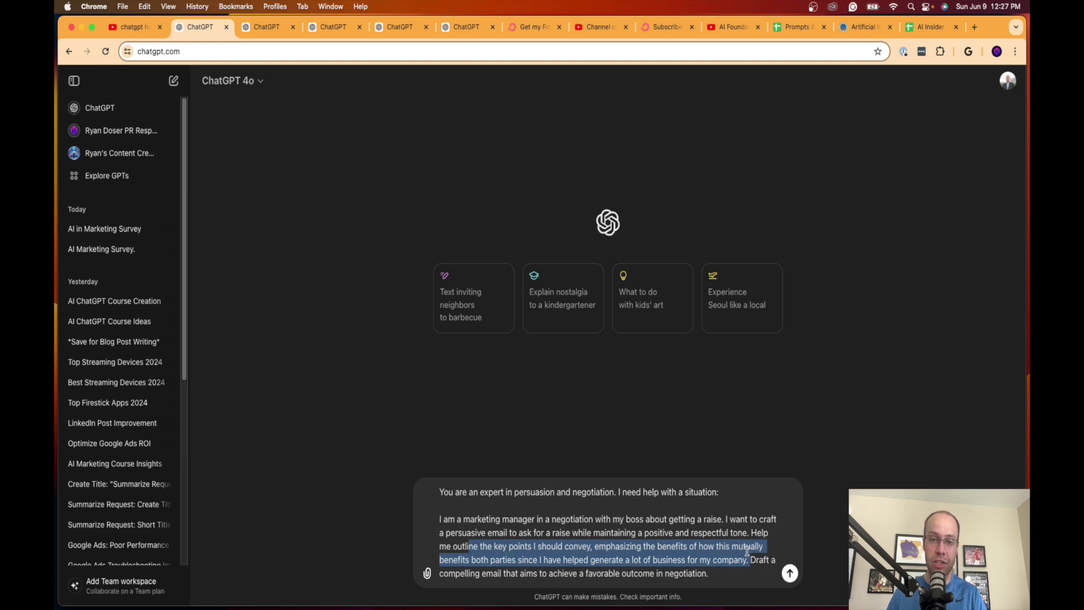
left_click(747, 552)
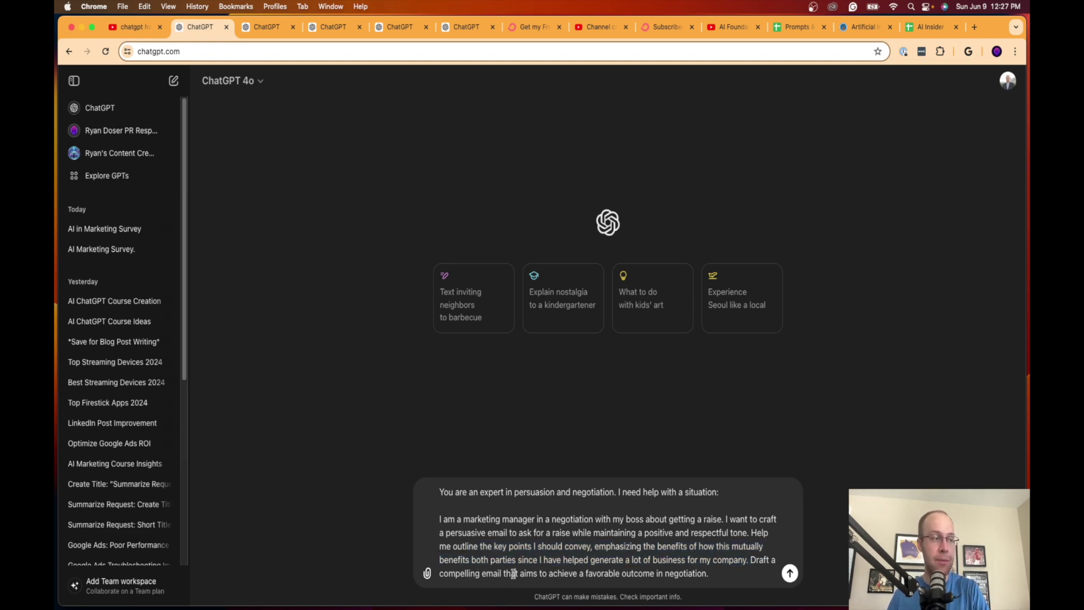
left_click_drag(525, 575, 659, 575)
left_click(716, 573)
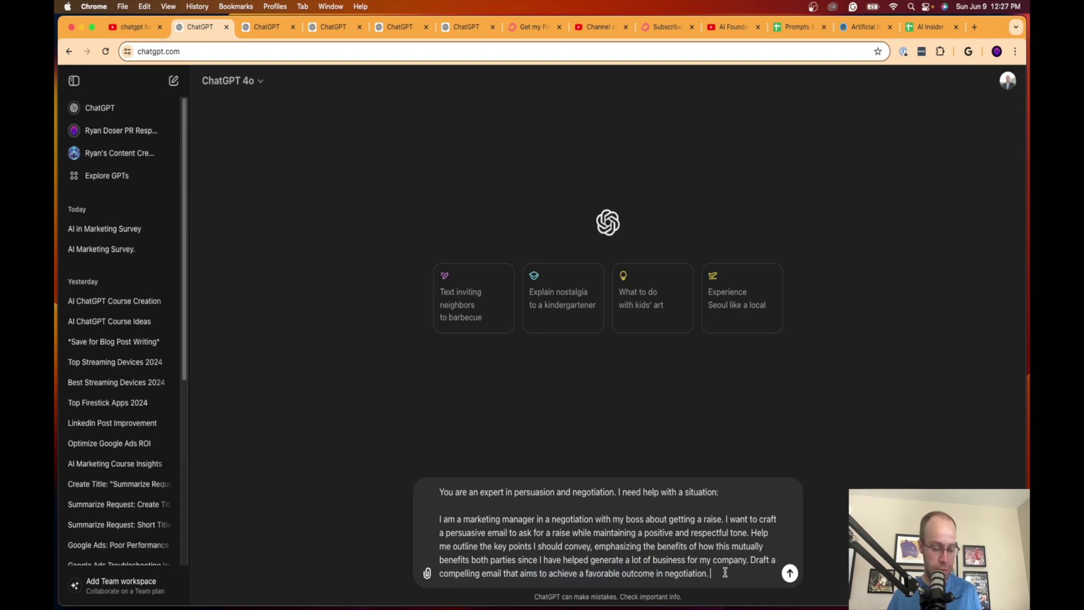
key("Return")
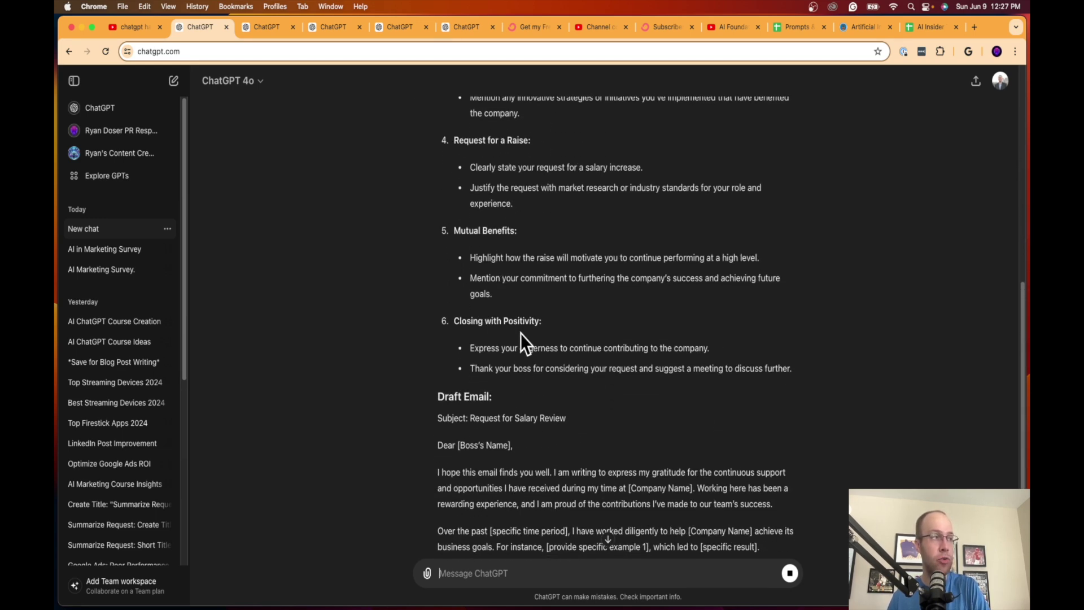
Highlight the 'Request for Salary Review' subject line, the [Boss's Name] placeholder and the email body.
scroll(559, 353, "up", 10)
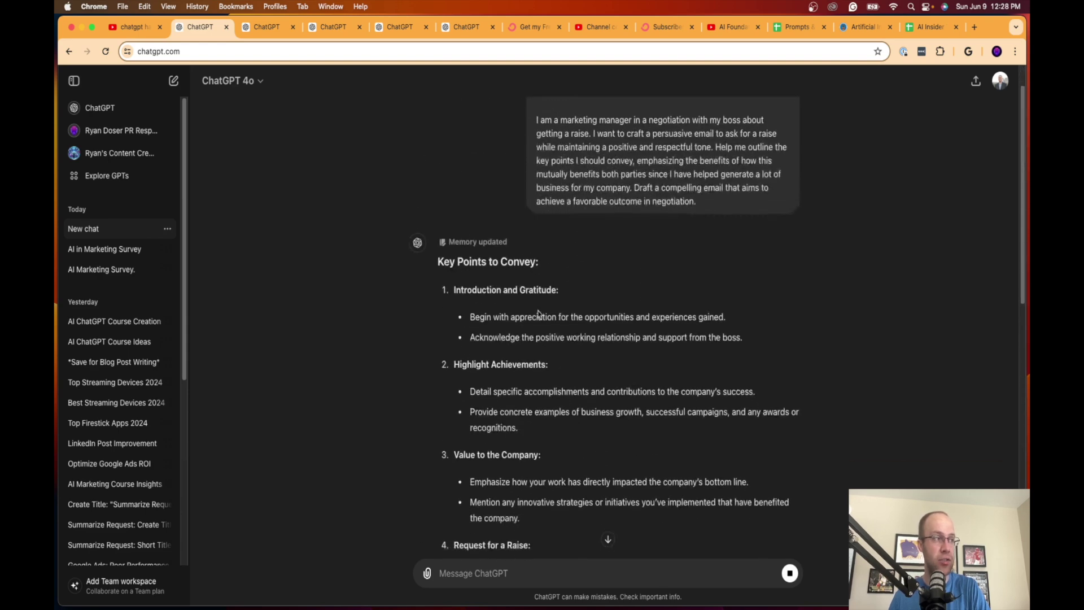
scroll(494, 279, "down", 10)
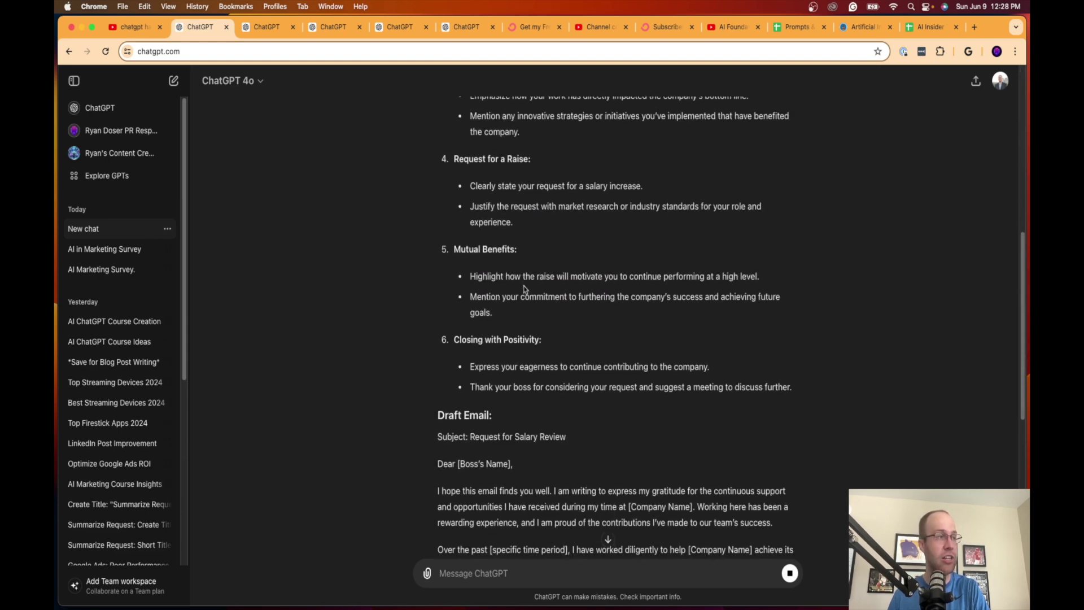
left_click_drag(442, 226, 470, 248)
left_click(563, 248)
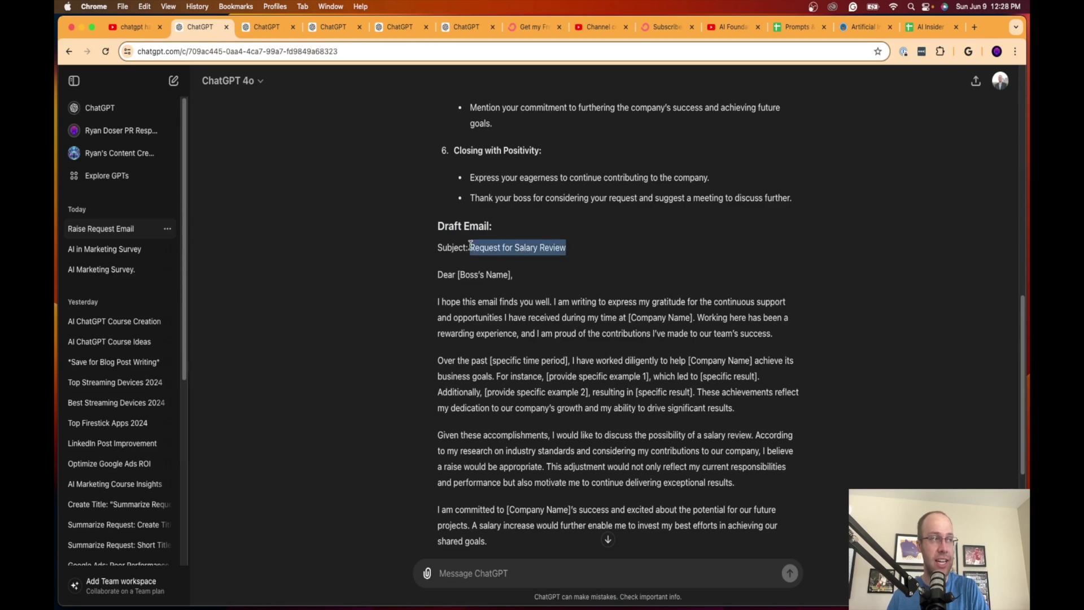
left_click(469, 249)
left_click_drag(522, 281, 451, 275)
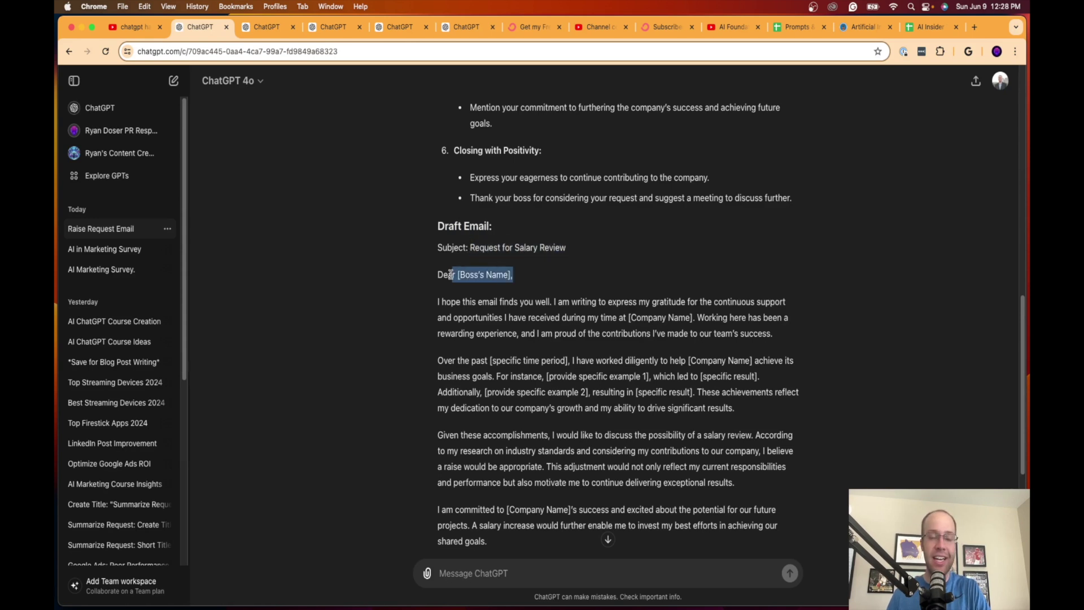
left_click(450, 275)
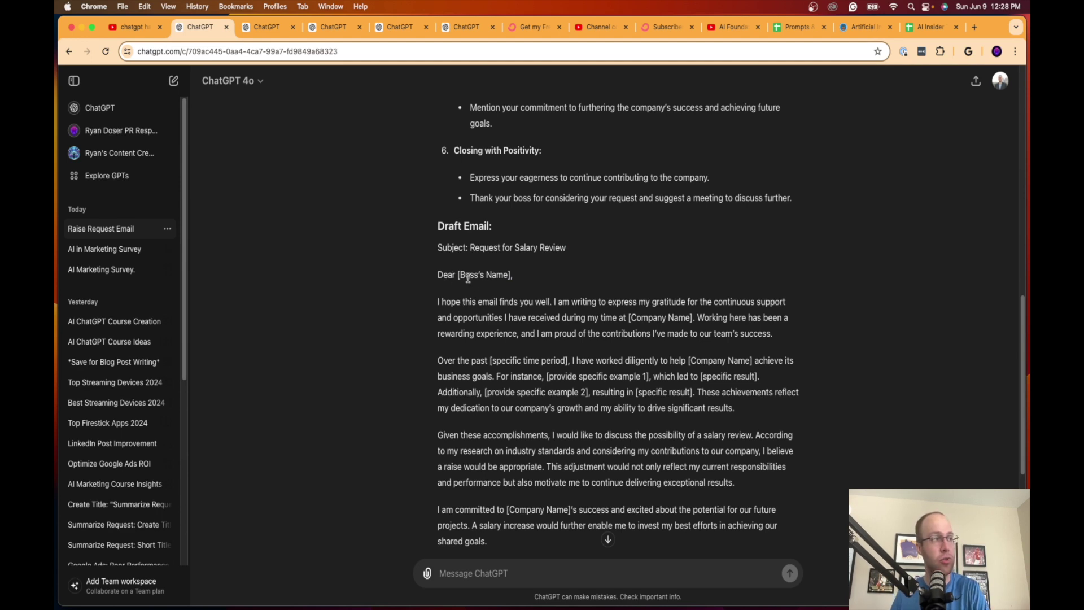
scroll(474, 290, "down", 3)
left_click_drag(445, 207, 547, 356)
left_click(547, 356)
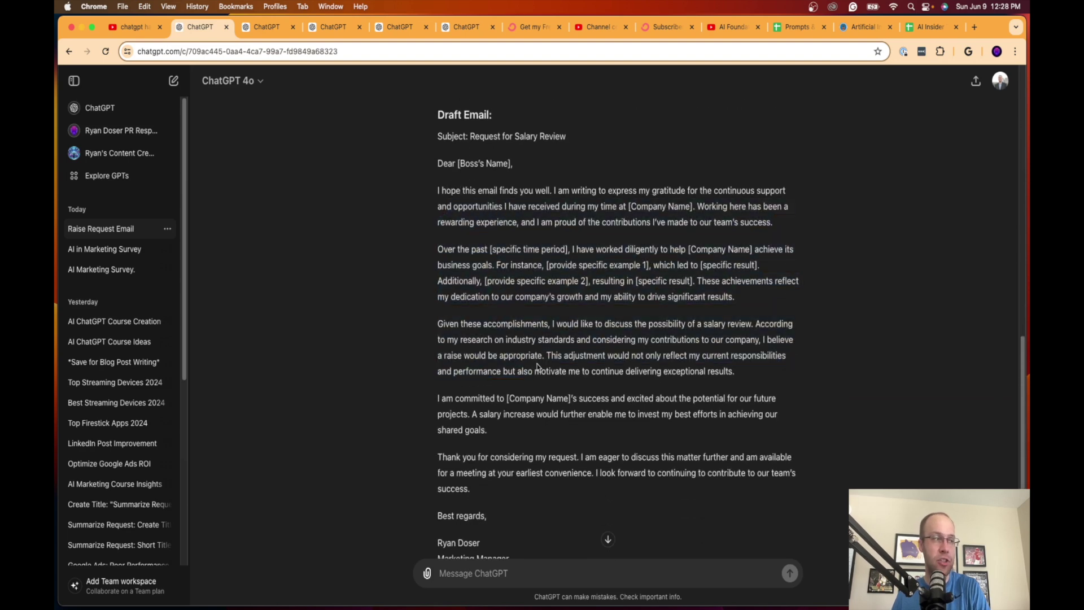
Scroll up and down through the reply to review the key points and draft email.
scroll(540, 429, "up", 1)
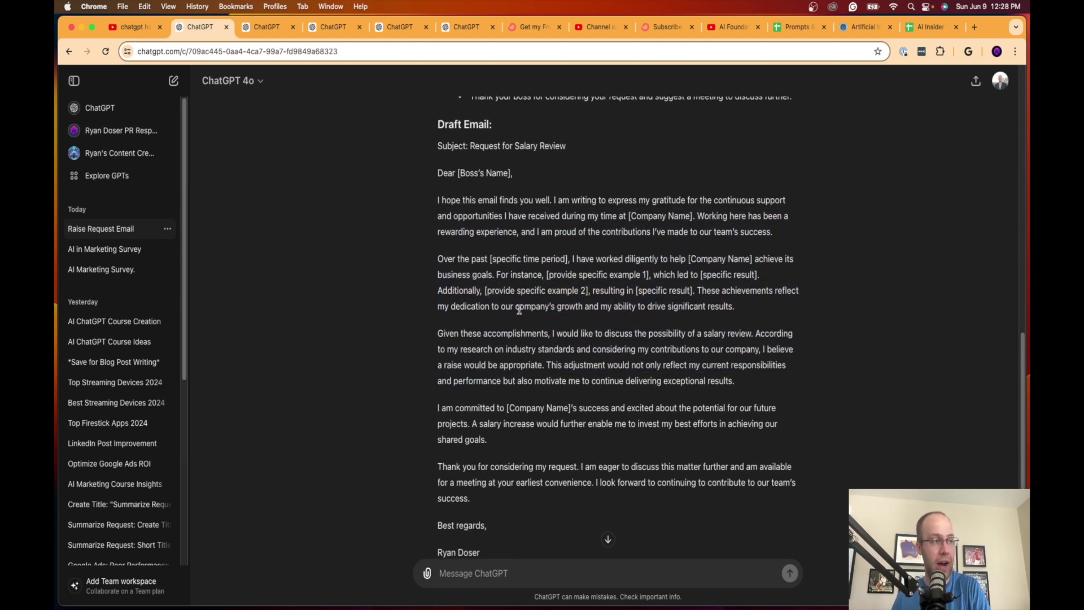
scroll(537, 418, "down", 3)
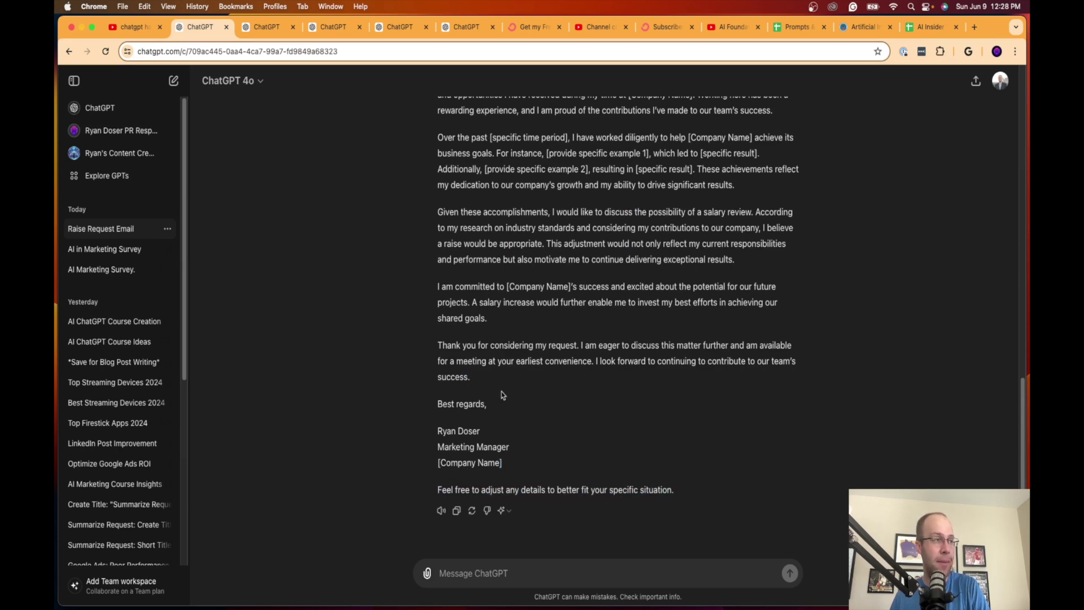
scroll(650, 311, "up", 10)
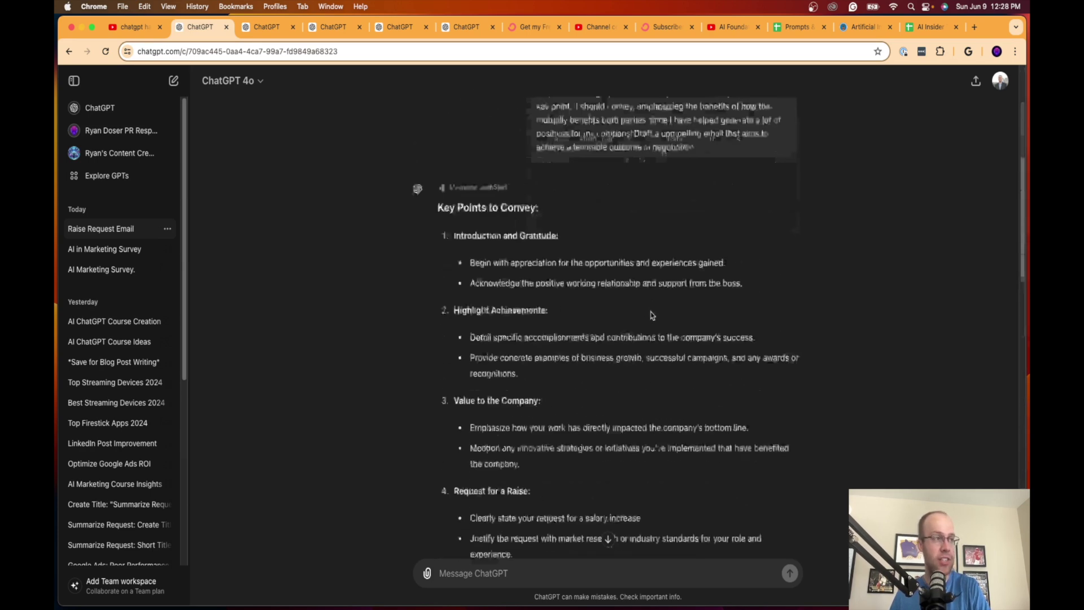
scroll(649, 315, "down", 15)
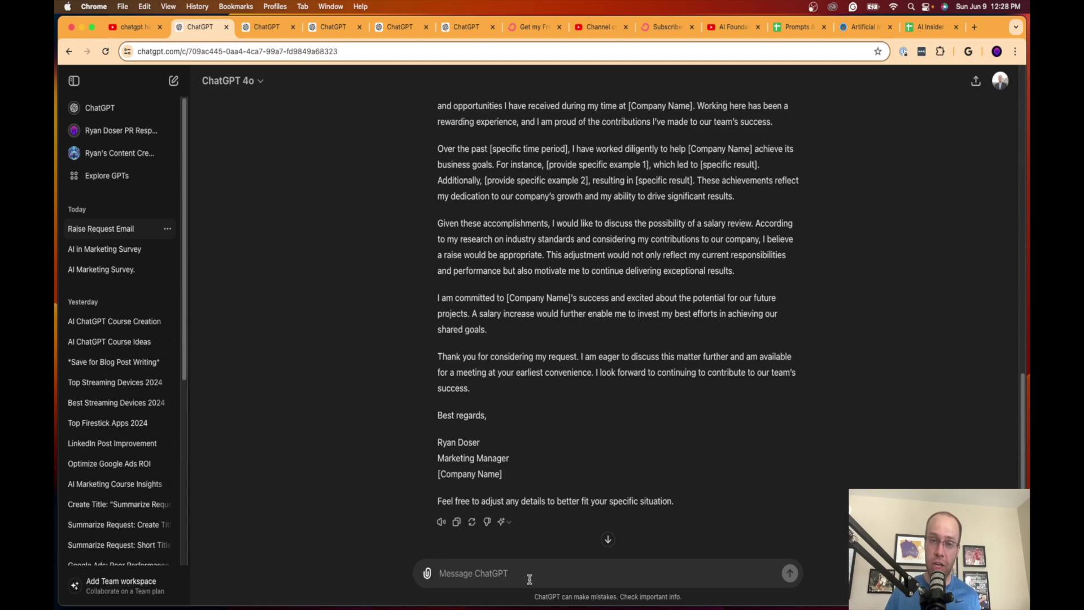
scroll(687, 446, "up", 15)
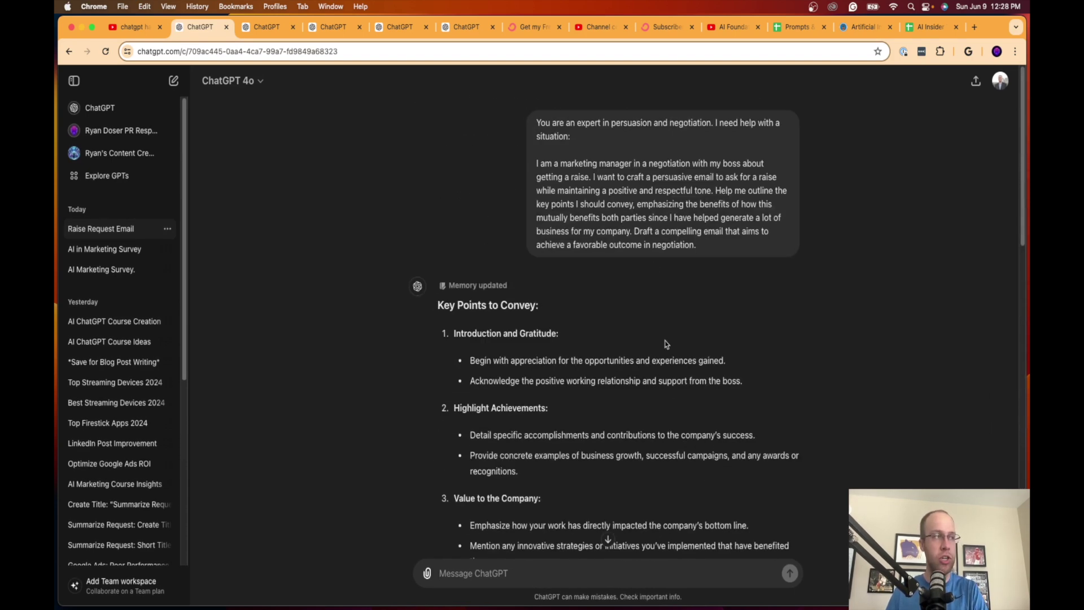
scroll(655, 239, "down", 3)
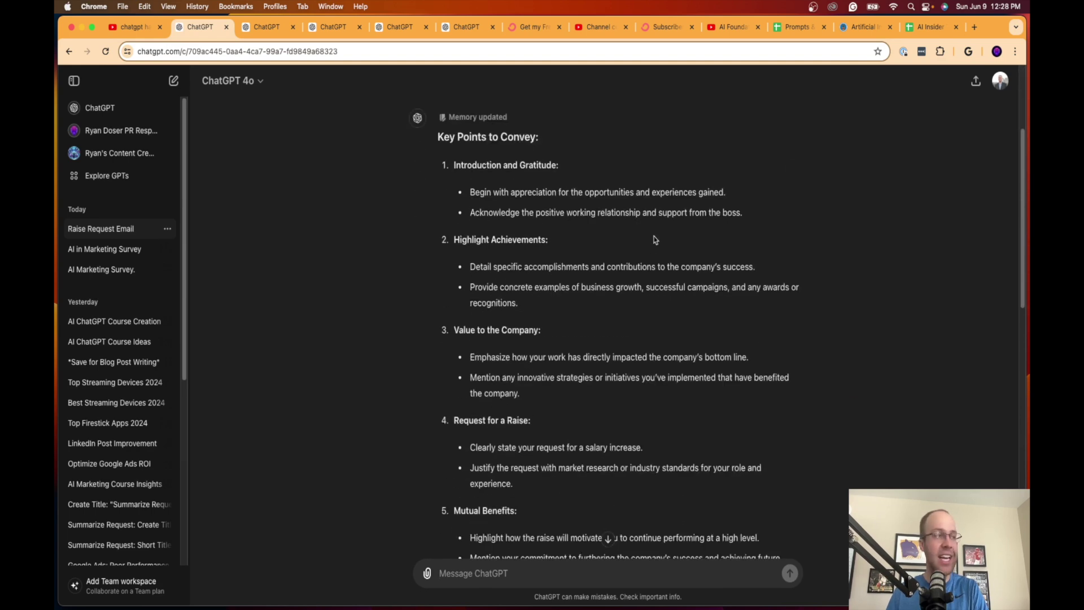
scroll(655, 239, "up", 3)
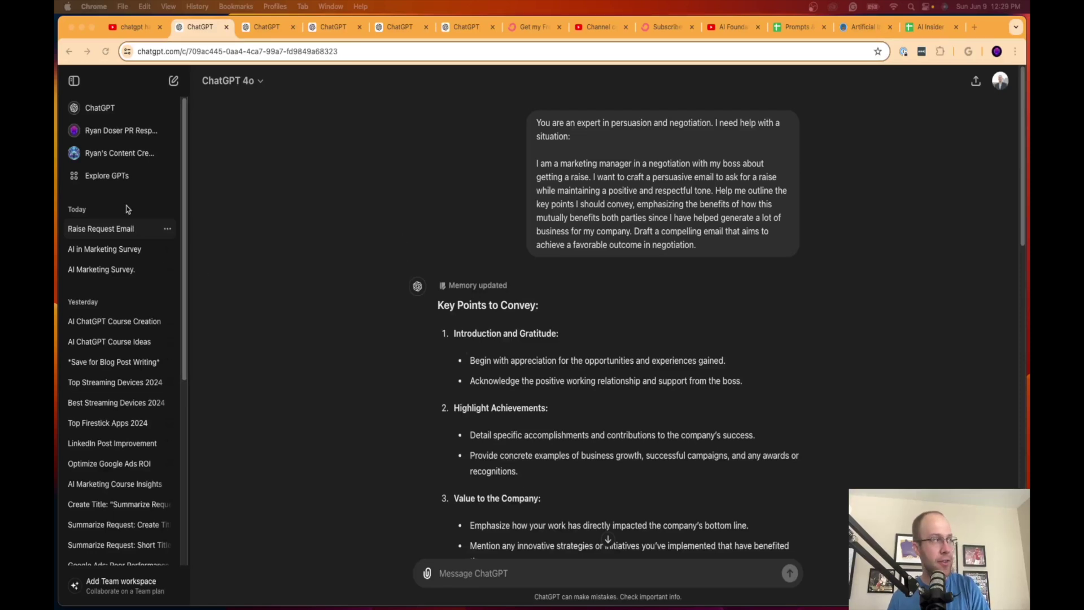
Search the Explore GPTs directory for 'persuasion' and browse the results.
left_click(99, 176)
left_click(596, 197)
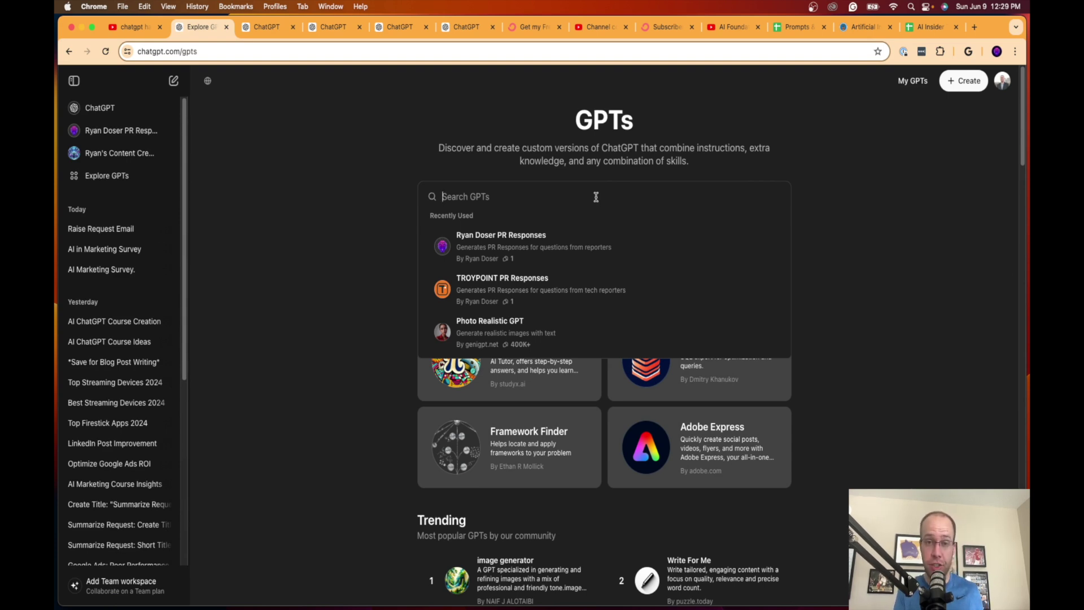
type("per")
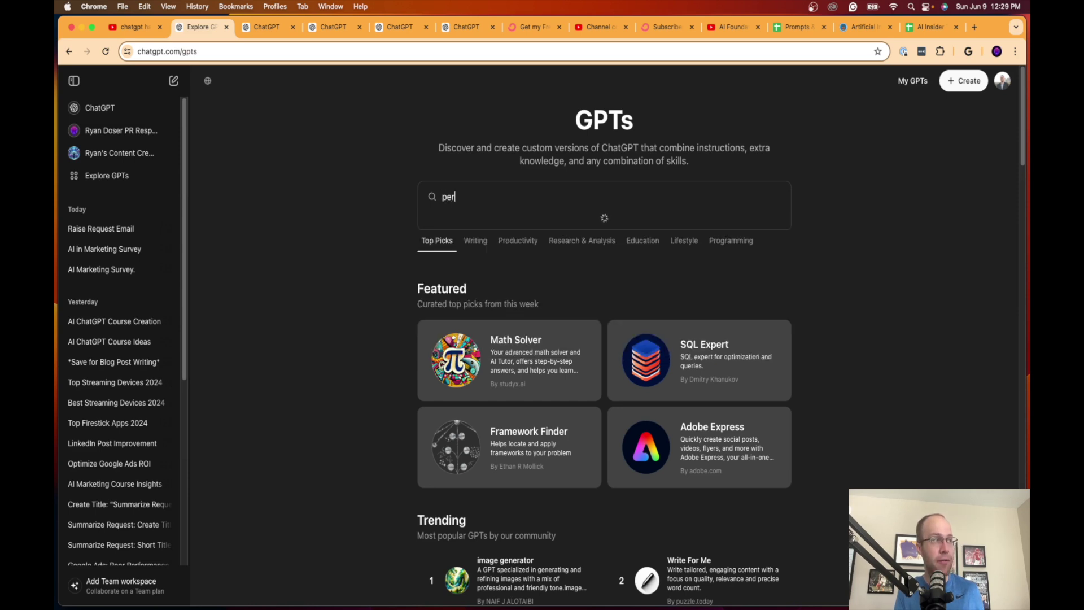
type("suation")
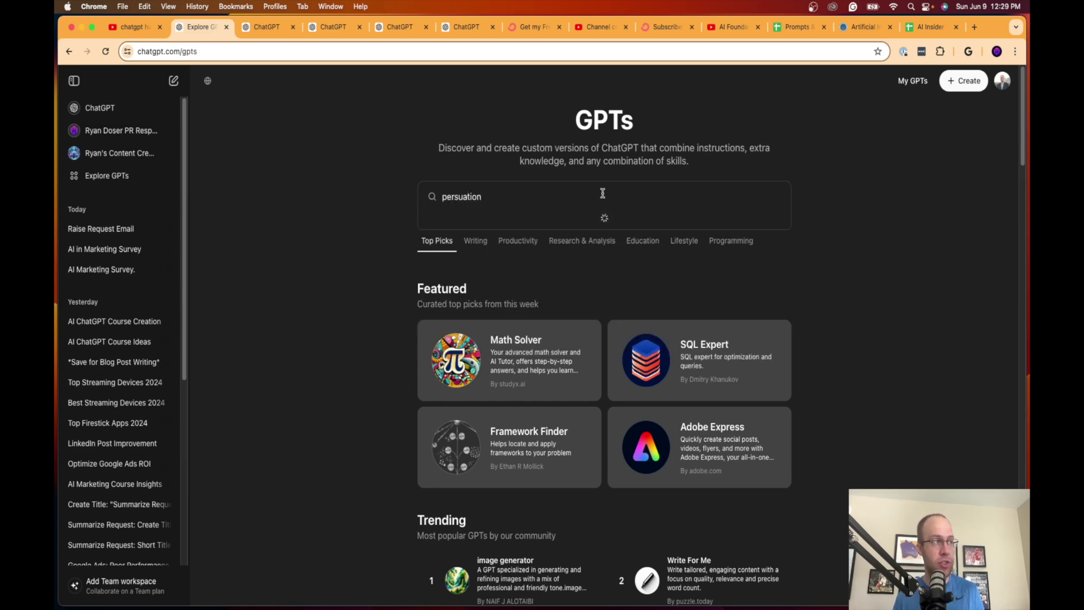
key("BackSpace")
key("BackSpace")
key("BackSpace")
key("BackSpace")
type("sion")
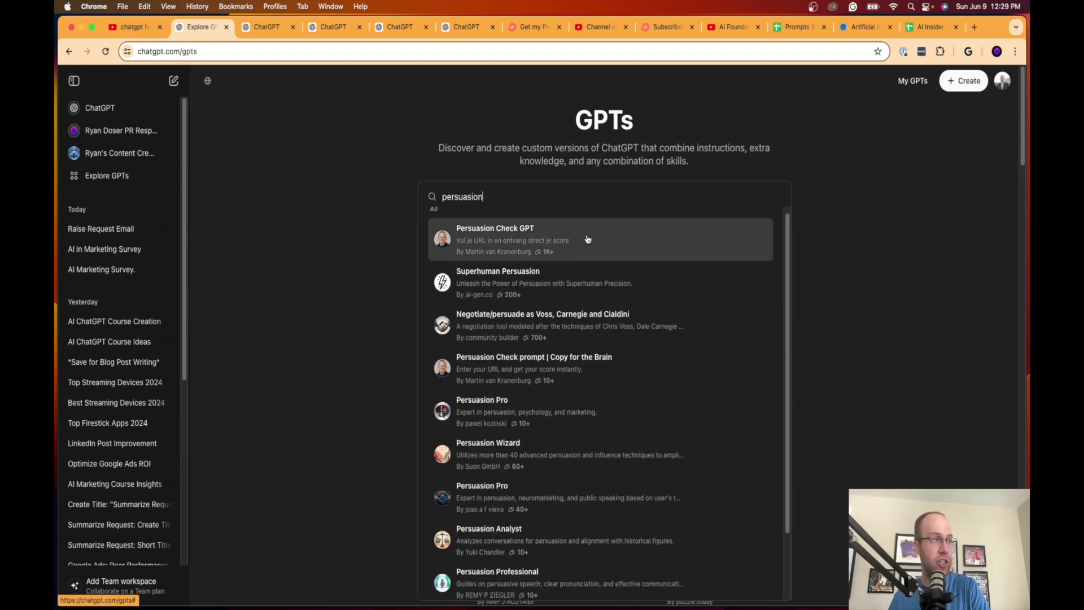
scroll(634, 282, "down", 4)
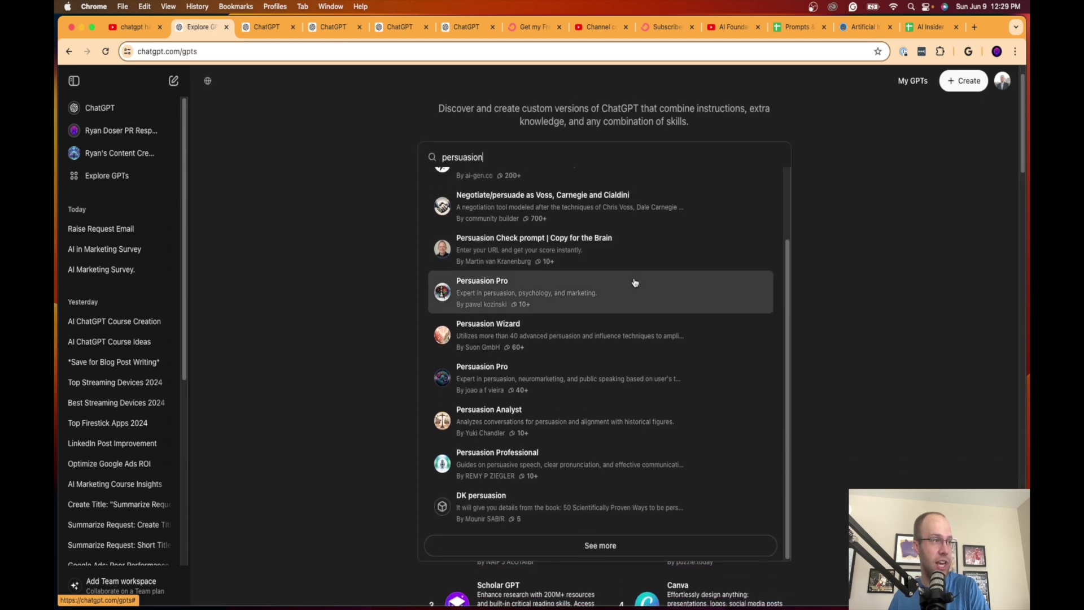
scroll(634, 282, "down", 2)
scroll(634, 280, "up", 8)
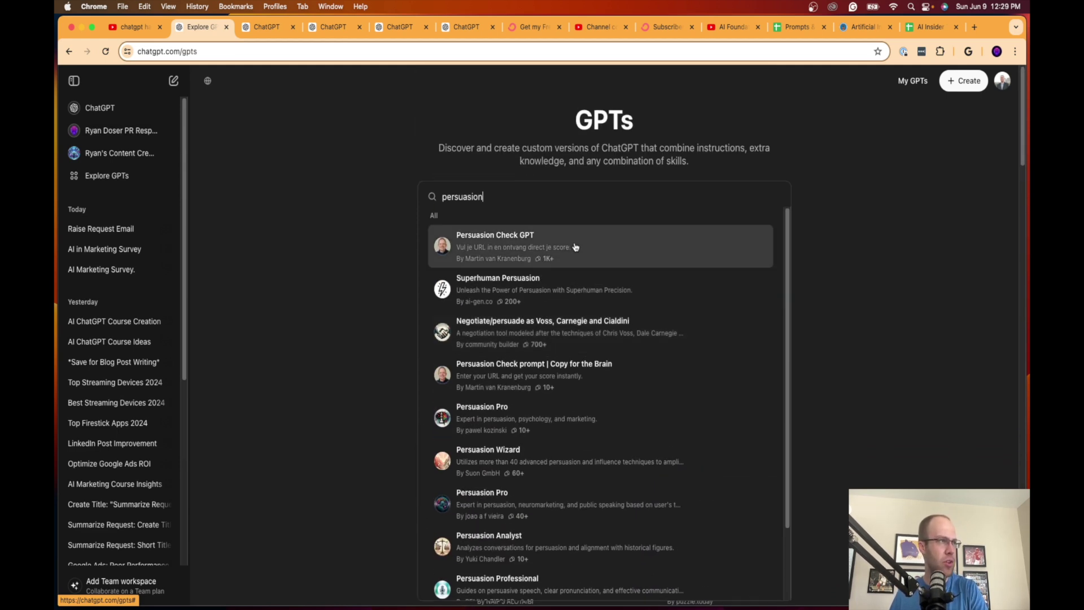
Replace the search with 'negotiation', review the Negotiation GPT details, then close them.
double_click(509, 191)
type("ne")
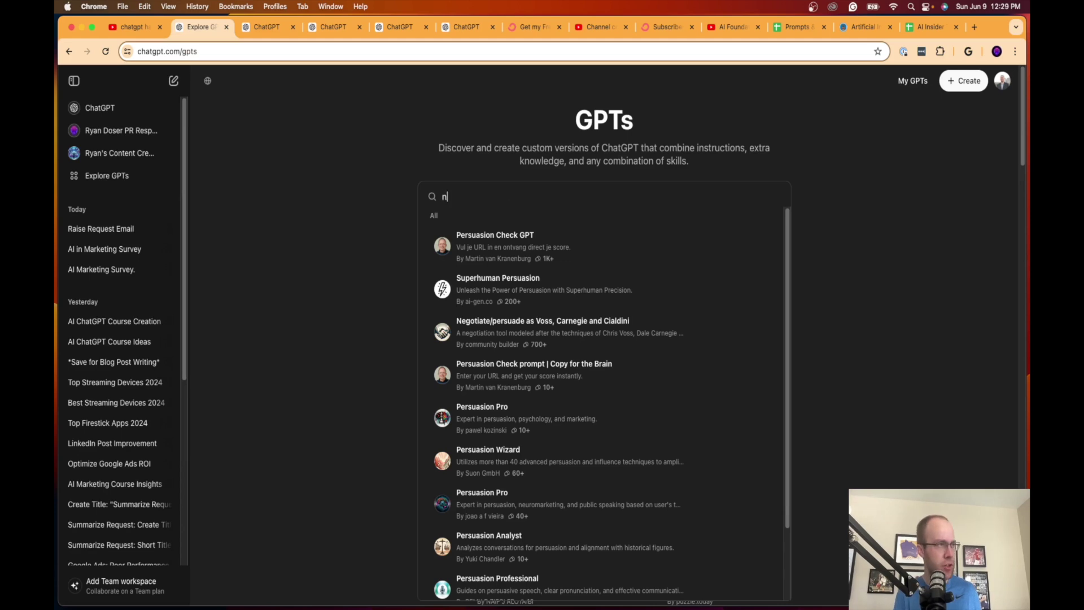
type("gotiation")
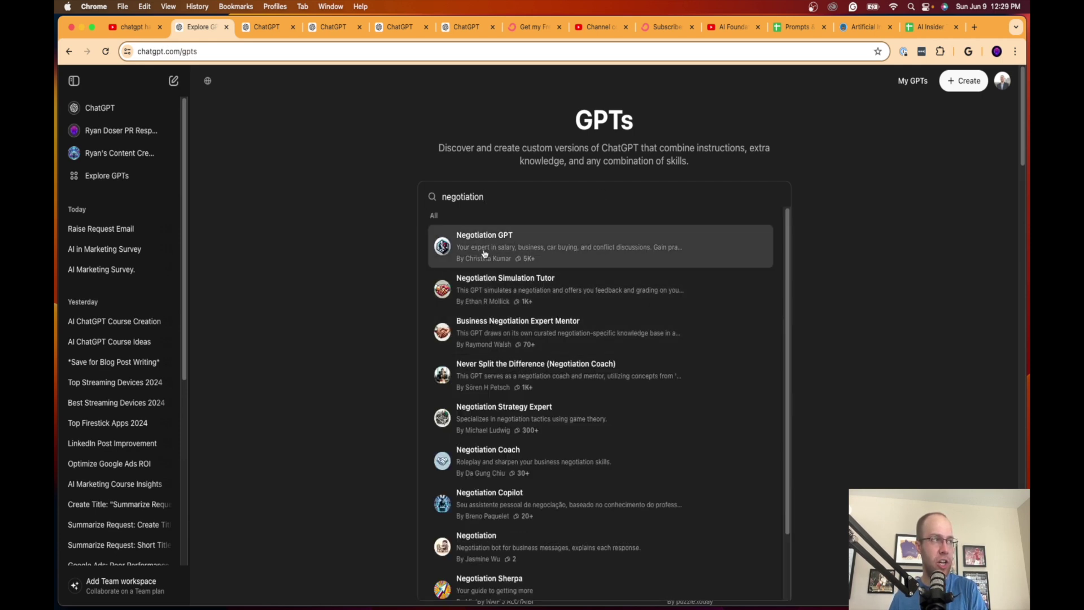
left_click(516, 254)
left_click_drag(491, 229, 621, 233)
left_click(576, 238)
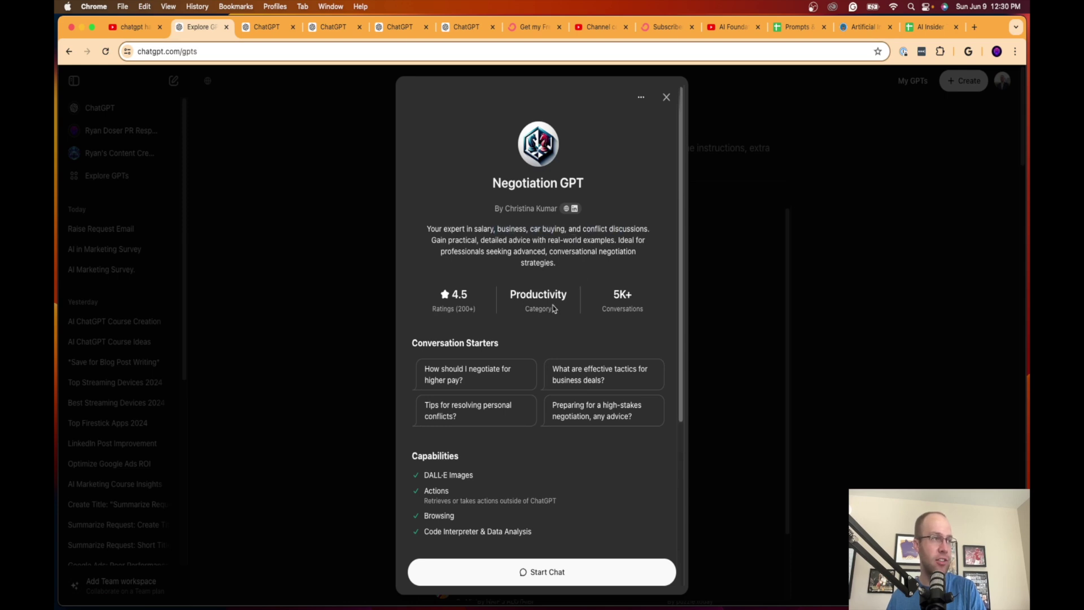
scroll(559, 305, "down", 3)
scroll(581, 323, "up", 3)
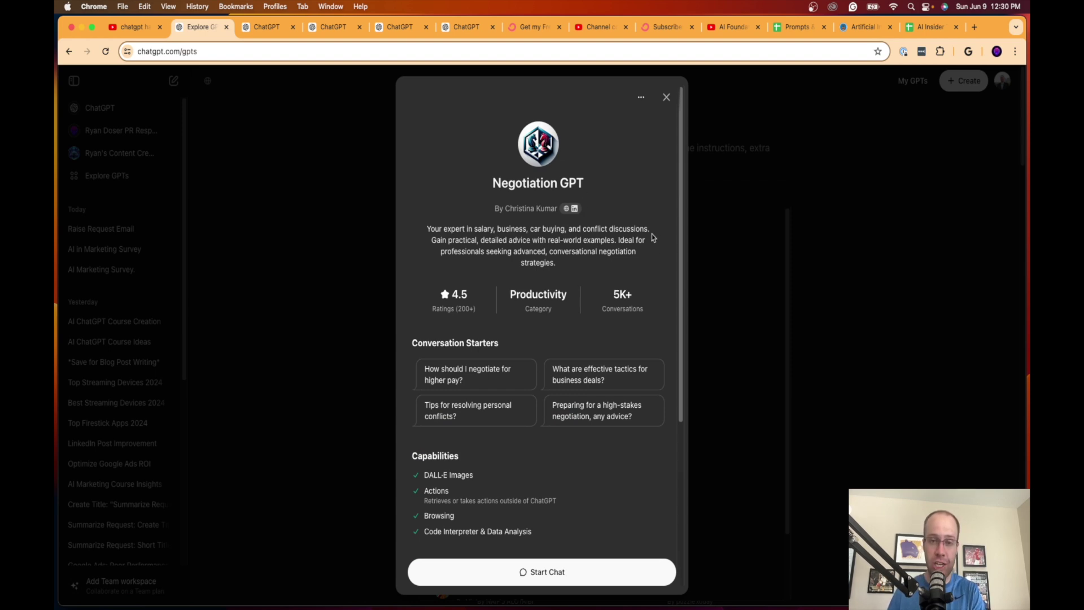
left_click(666, 97)
Start a new custom GPT with + Create, then leave the builder without creating one.
left_click(960, 81)
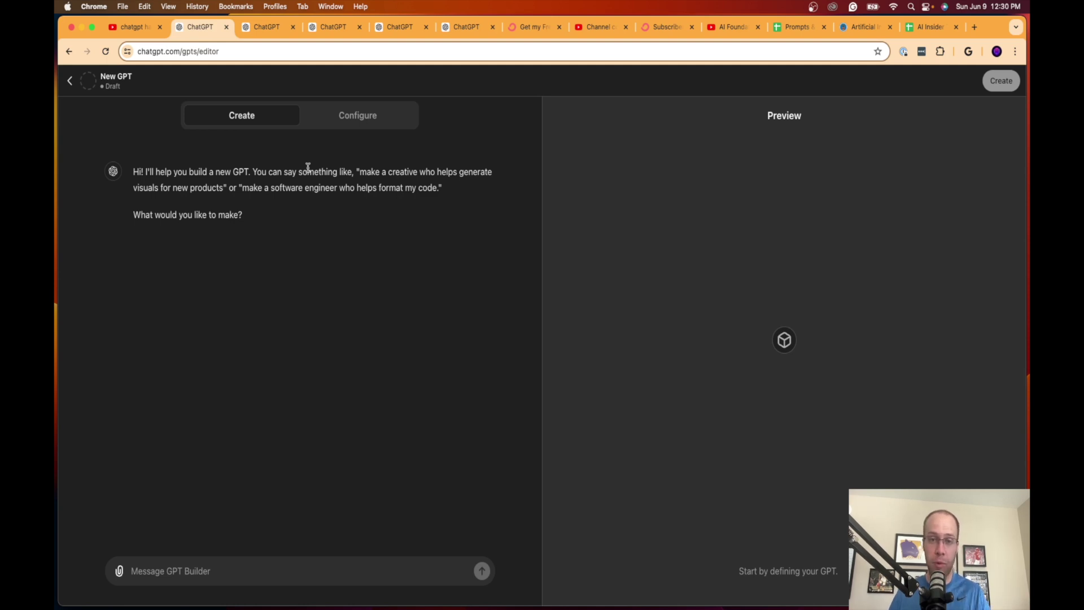
left_click(69, 81)
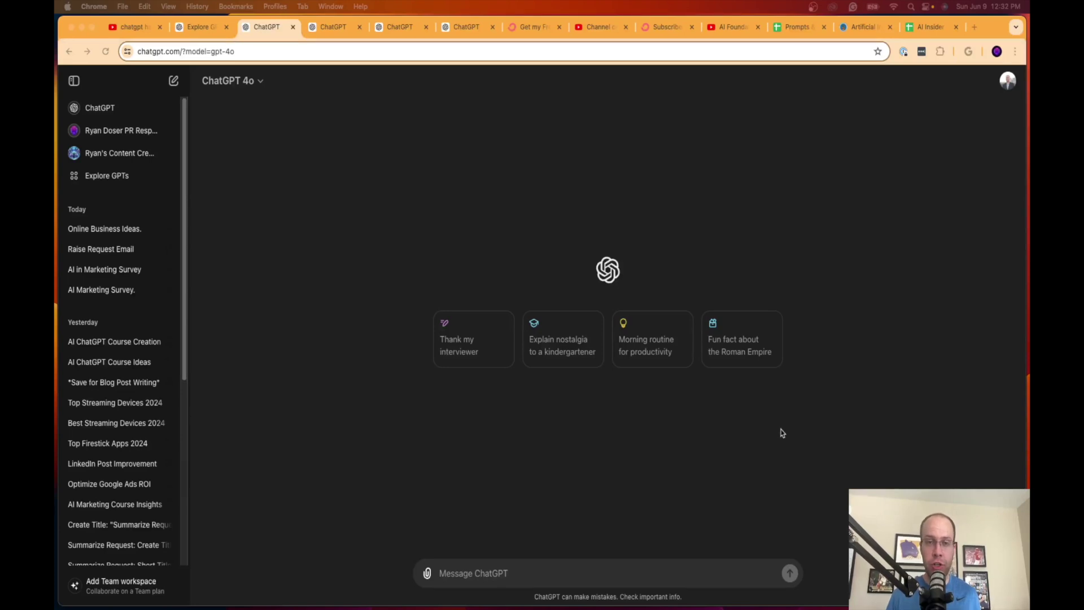
Paste the online-business expert prompt into the message box and add 'I' at its start.
left_click(566, 569)
type("need you to be an expert in entrepreneurship and making money online. I'm am looking to start an online business and need your help. What are some ideas for good online busineses and lay out the pros and cons of each?")
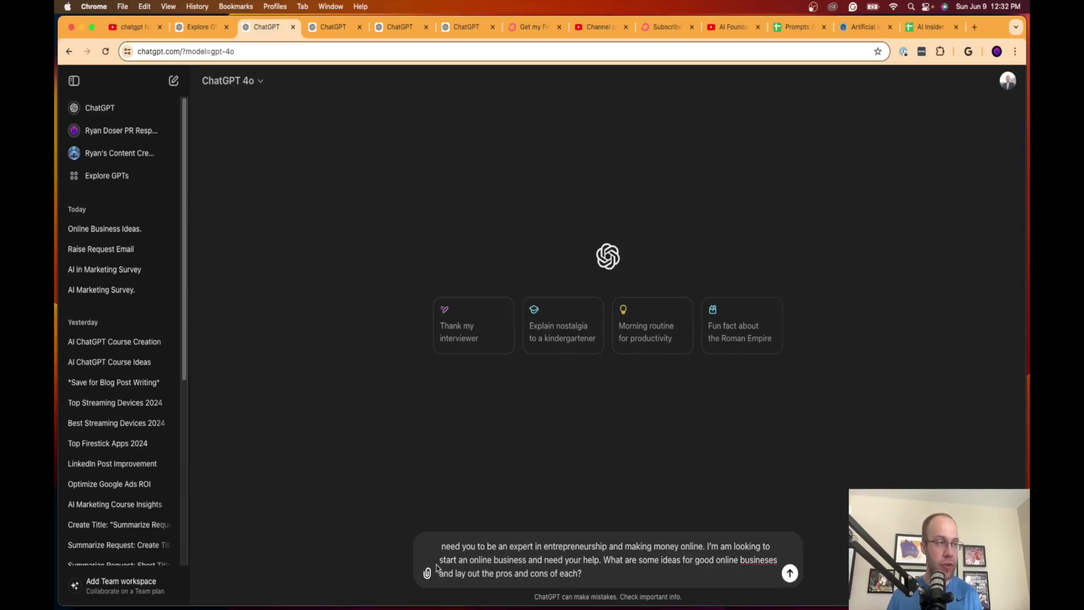
left_click(441, 547)
type("I")
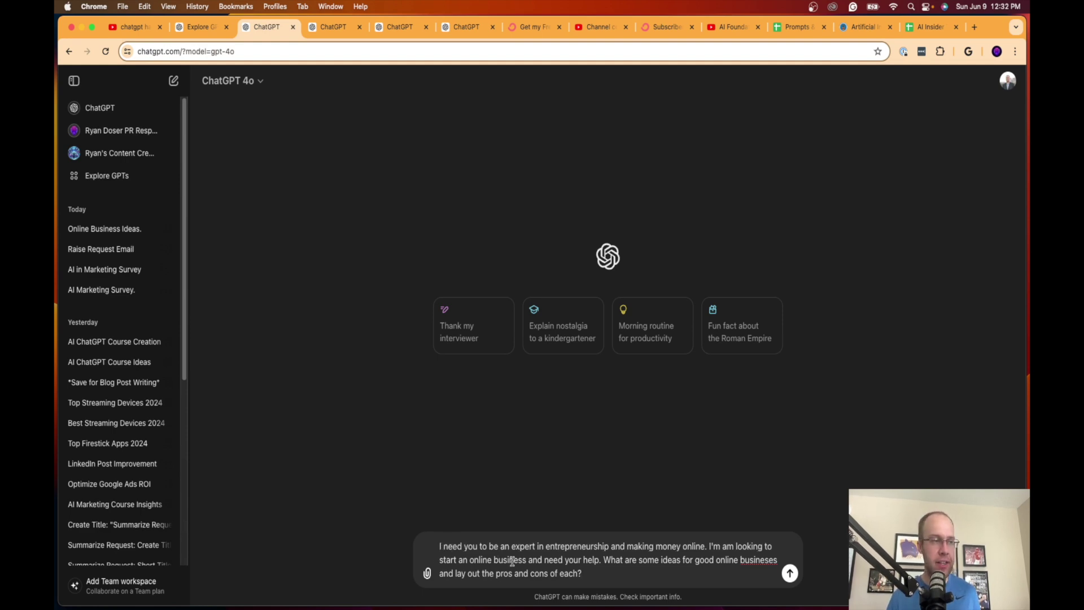
left_click_drag(586, 574, 415, 551)
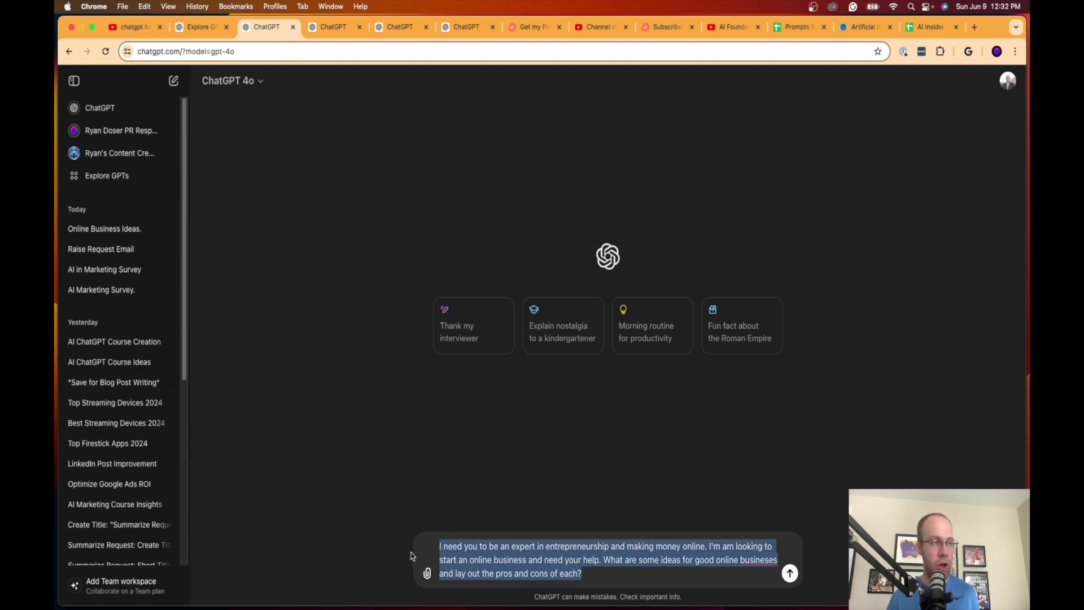
left_click(601, 576)
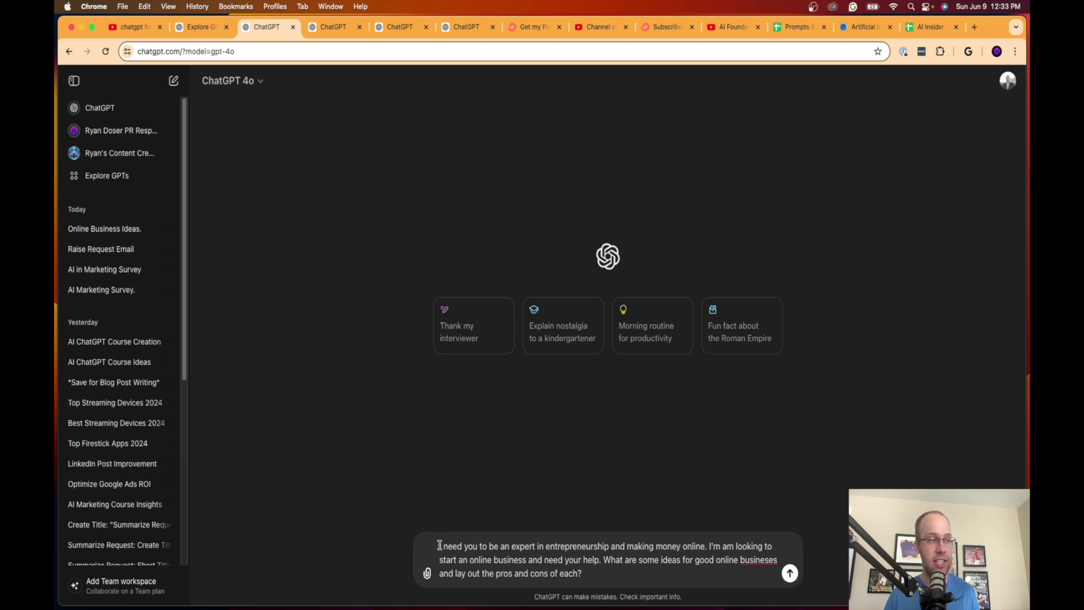
Highlight the prompt's sentences, correct 'busineses' to 'businesses', and send it.
left_click_drag(439, 546, 684, 559)
left_click(713, 548)
left_click(589, 558)
left_click(683, 559)
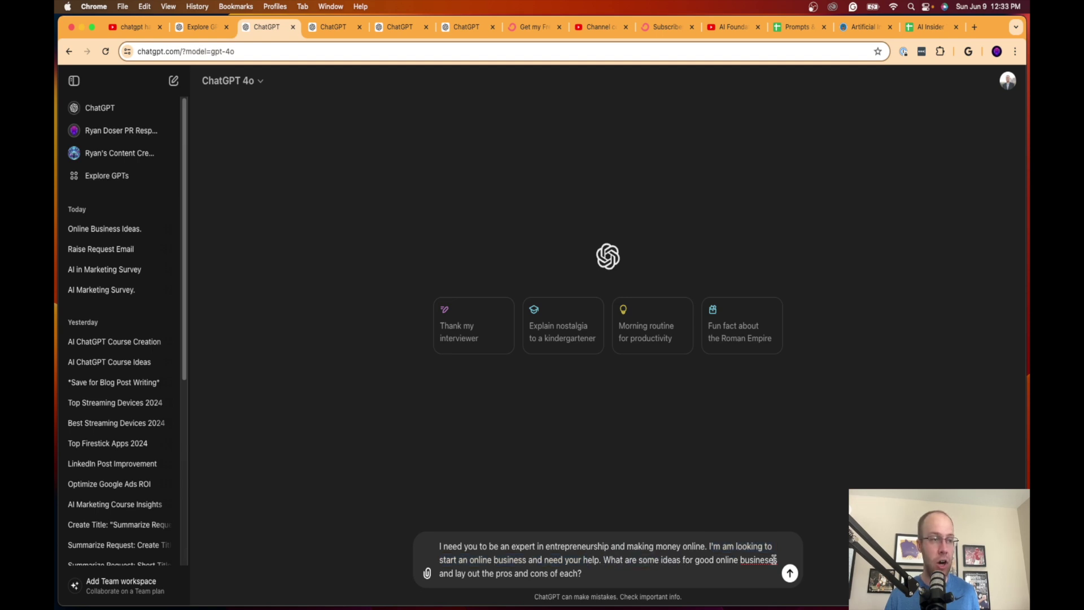
left_click_drag(615, 573, 420, 551)
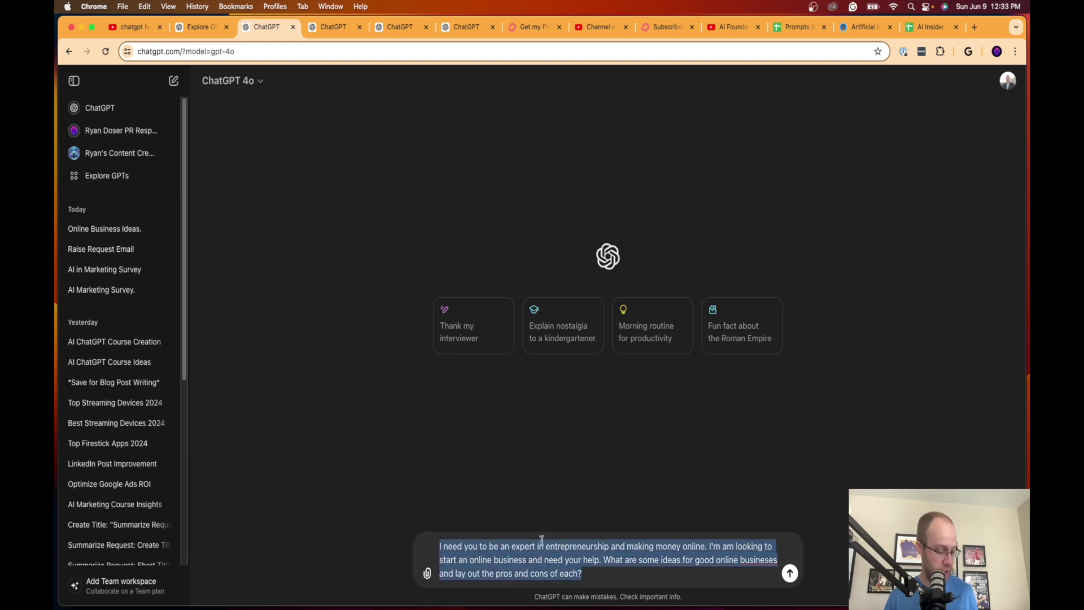
right_click(751, 561)
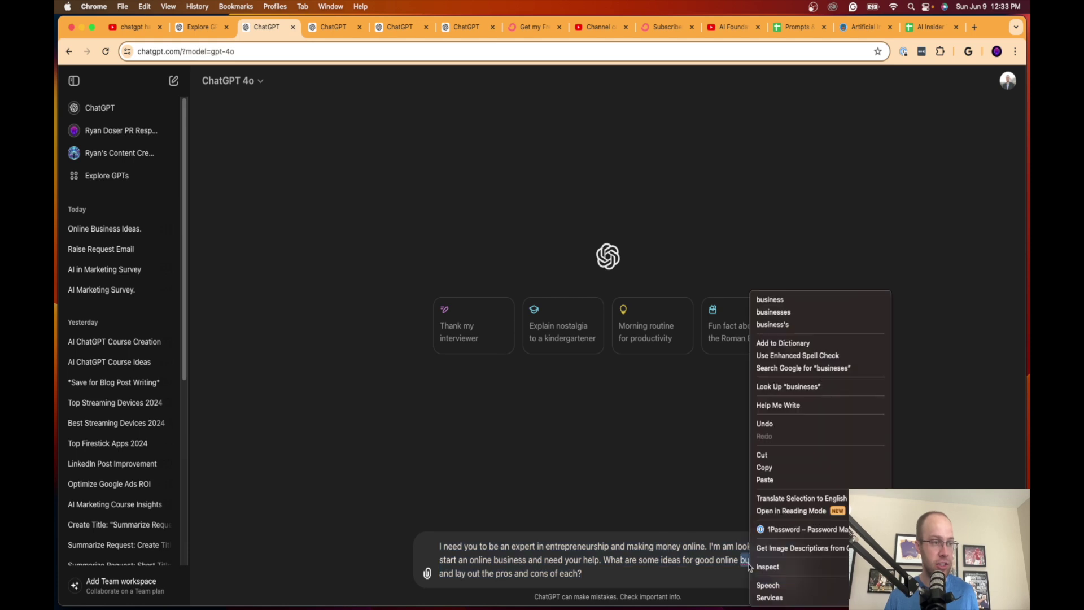
left_click(788, 312)
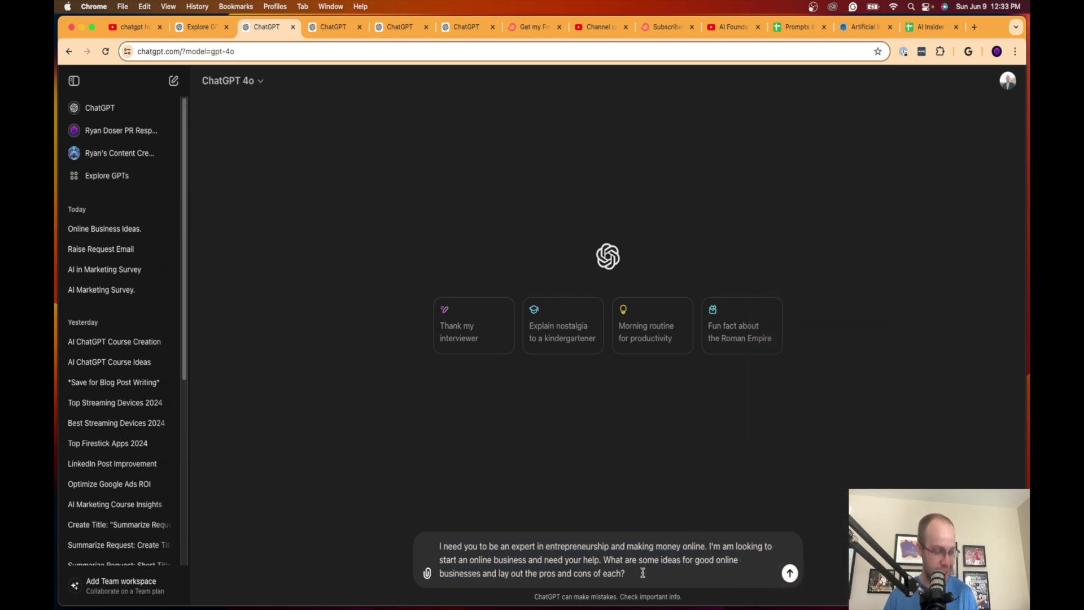
key("Return")
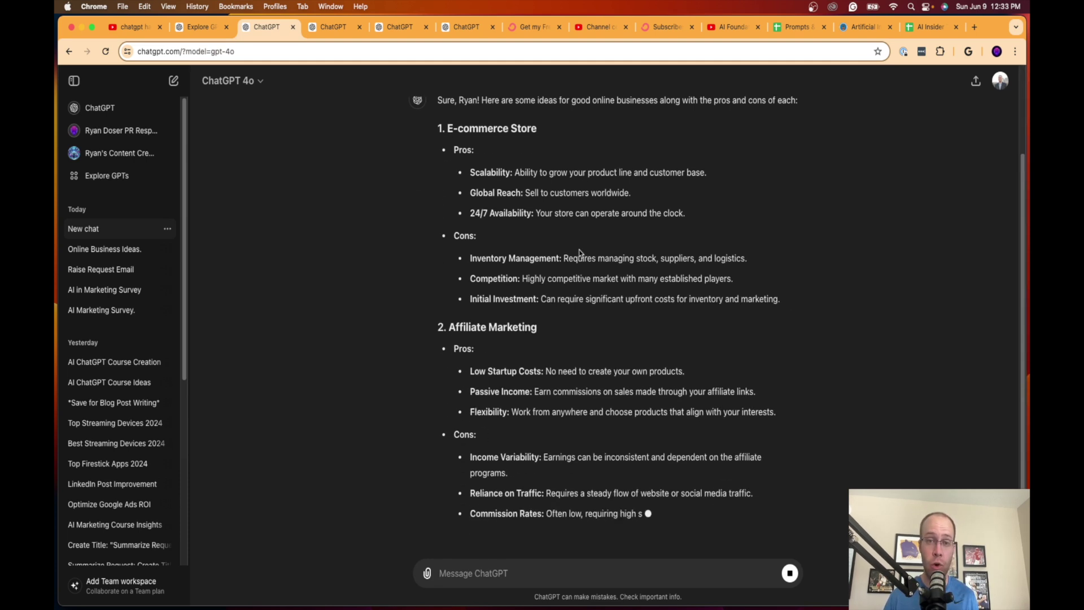
Highlight the E-commerce Store heading, its pros, Competition and Initial Investment lines.
scroll(569, 269, "up", 5)
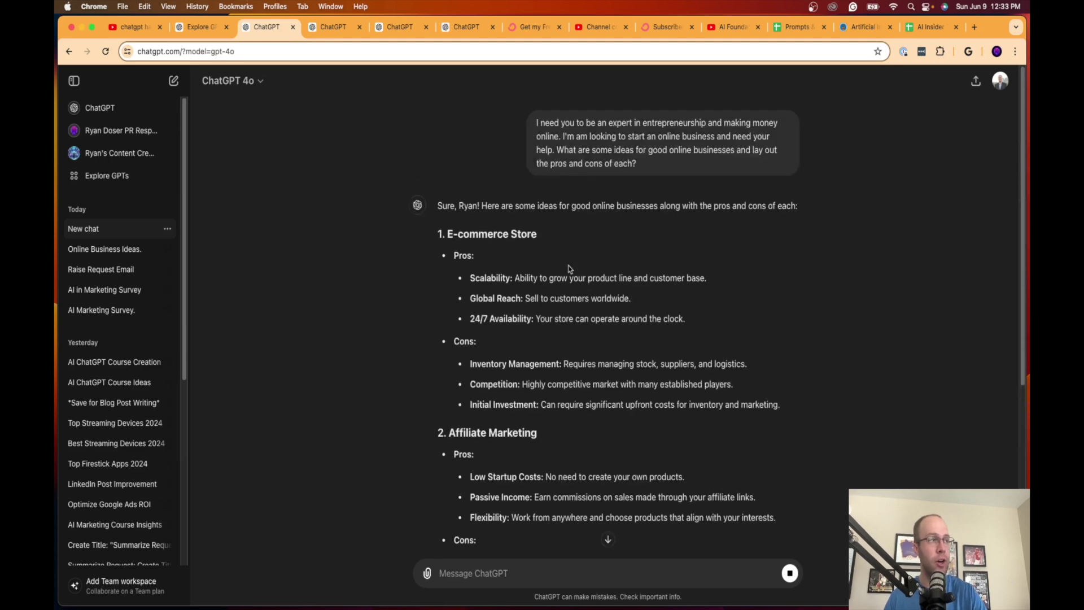
left_click_drag(537, 237, 524, 209)
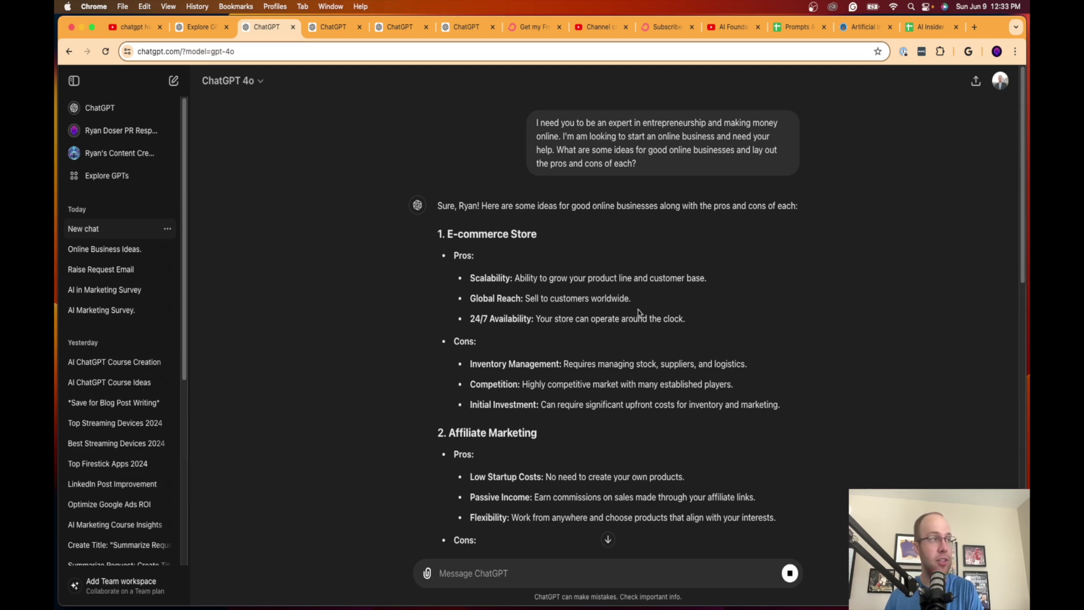
left_click_drag(665, 319, 475, 264)
left_click(562, 289)
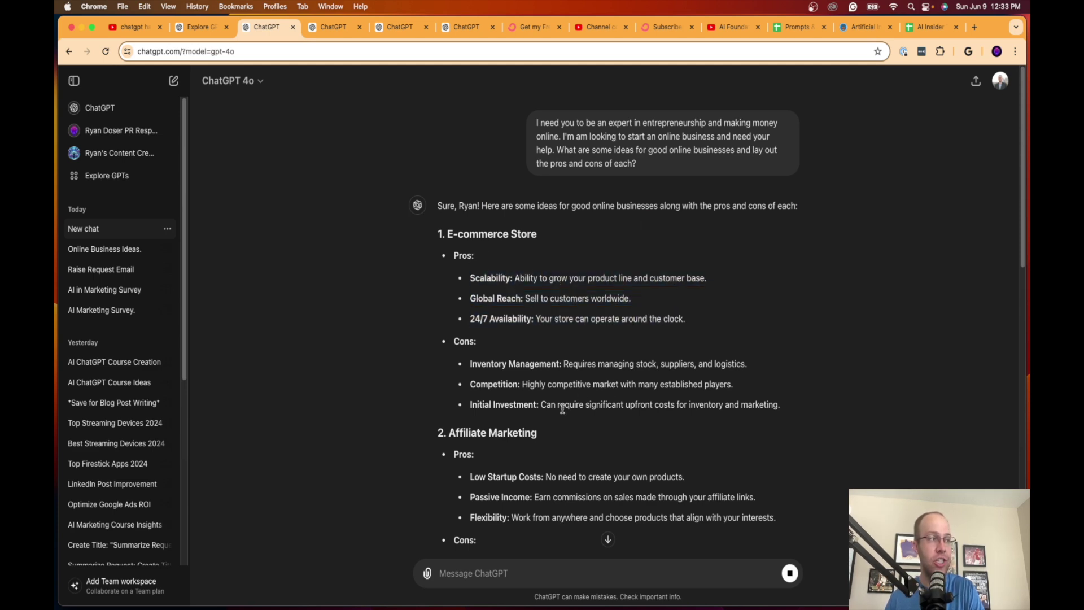
left_click_drag(519, 390, 484, 384)
left_click(491, 364)
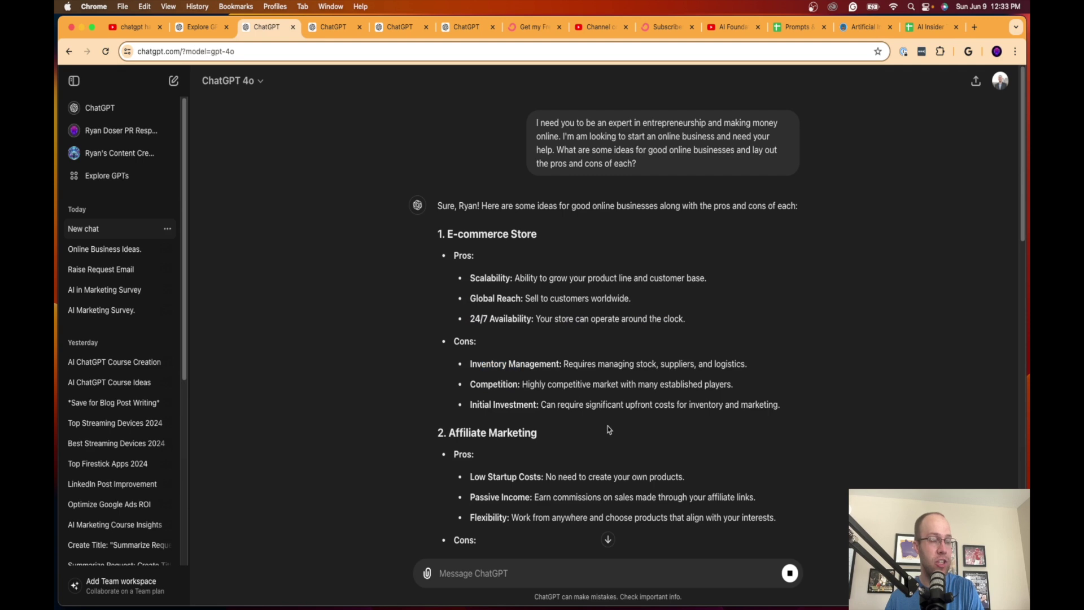
left_click_drag(782, 404, 559, 402)
left_click(622, 357)
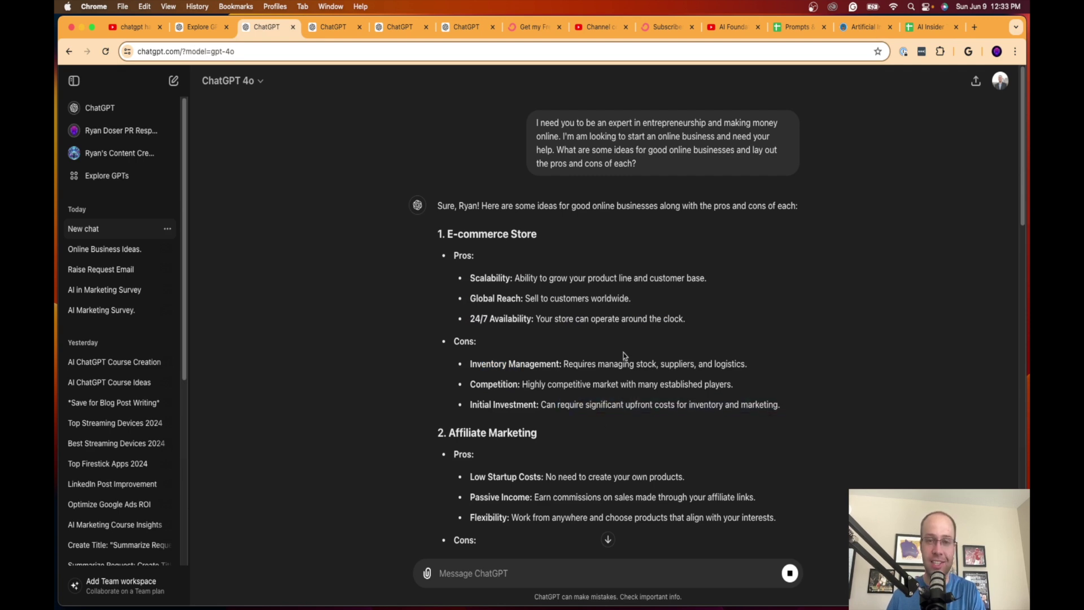
Scroll on through the ideas, highlighting the Dropshipping, Coaching and Freelance Services headings.
scroll(629, 353, "down", 3)
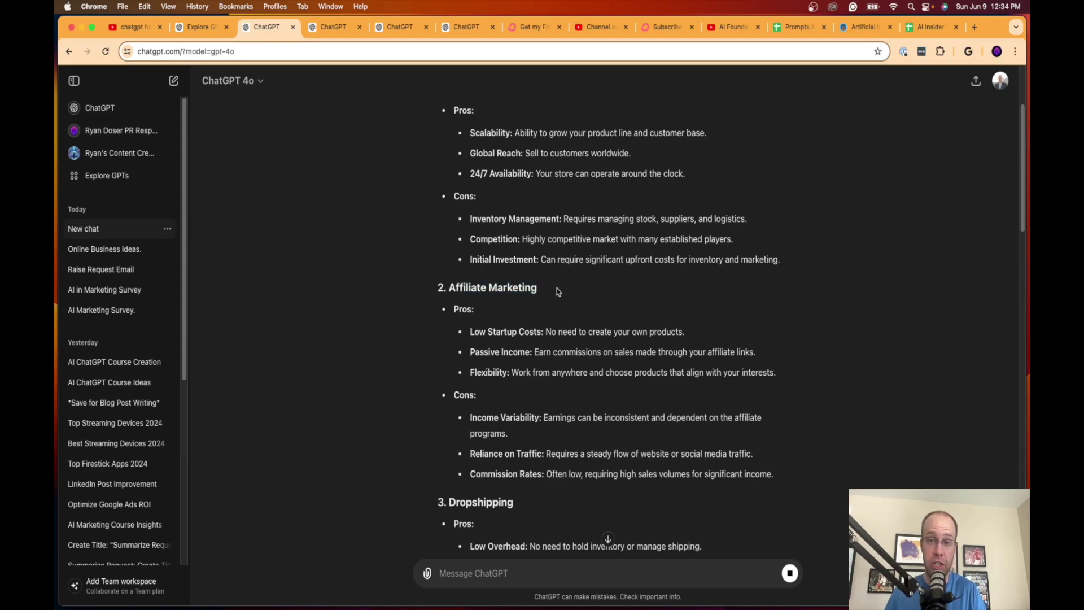
scroll(558, 291, "down", 1)
scroll(559, 291, "up", 5)
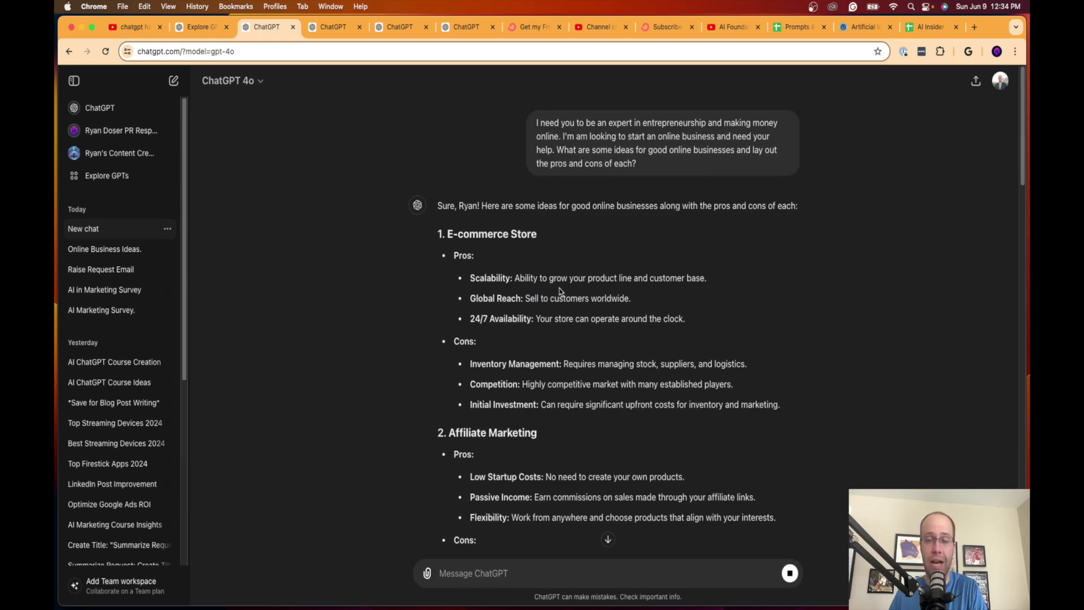
scroll(559, 290, "down", 8)
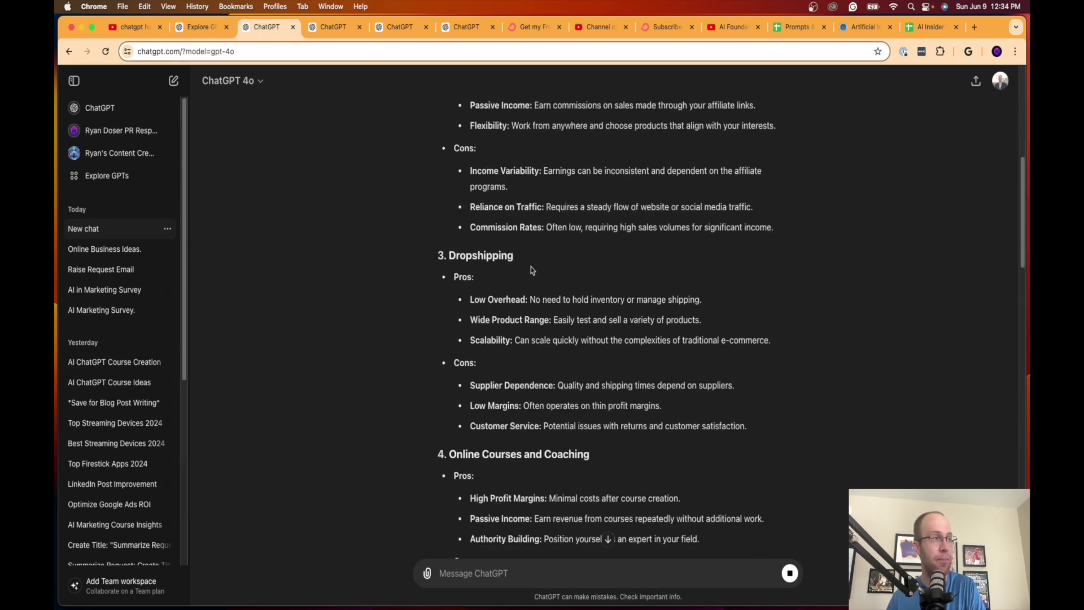
triple_click(534, 262)
scroll(541, 295, "down", 3)
double_click(564, 320)
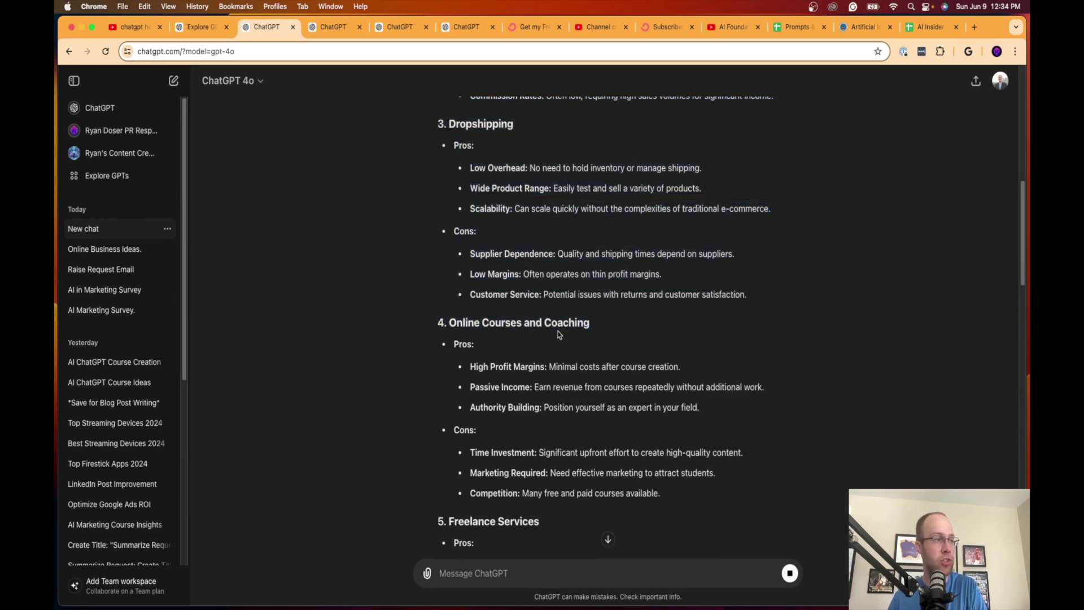
scroll(560, 333, "down", 5)
triple_click(539, 268)
scroll(542, 294, "down", 4)
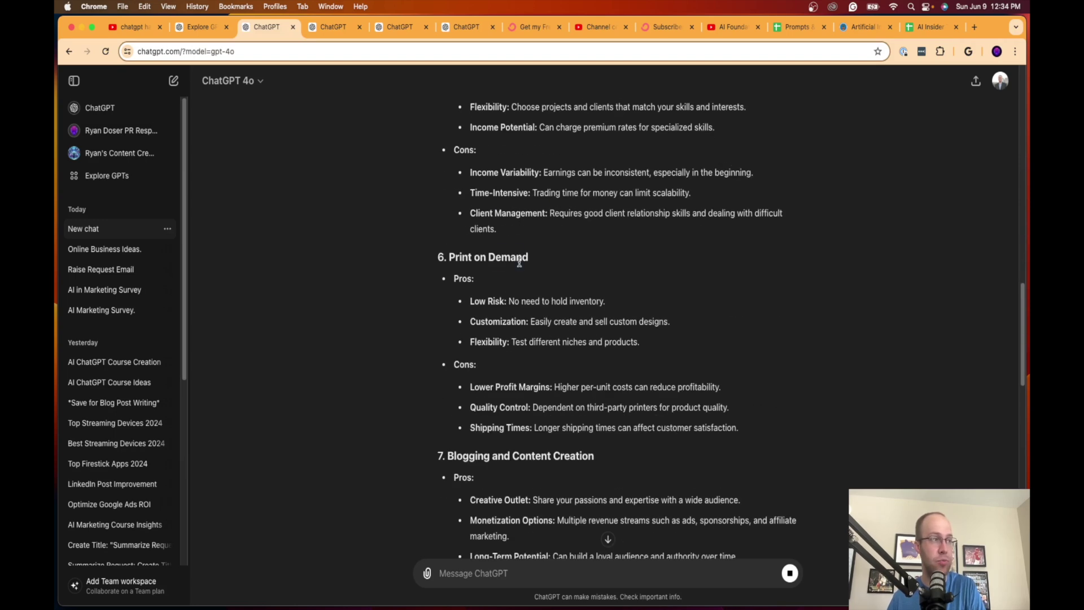
Scroll to the end of the ten ideas and start typing a follow-up asking which to choose.
left_click_drag(599, 455, 482, 455)
scroll(542, 395, "down", 6)
left_click_drag(596, 366, 472, 377)
left_click(472, 377)
scroll(591, 448, "down", 7)
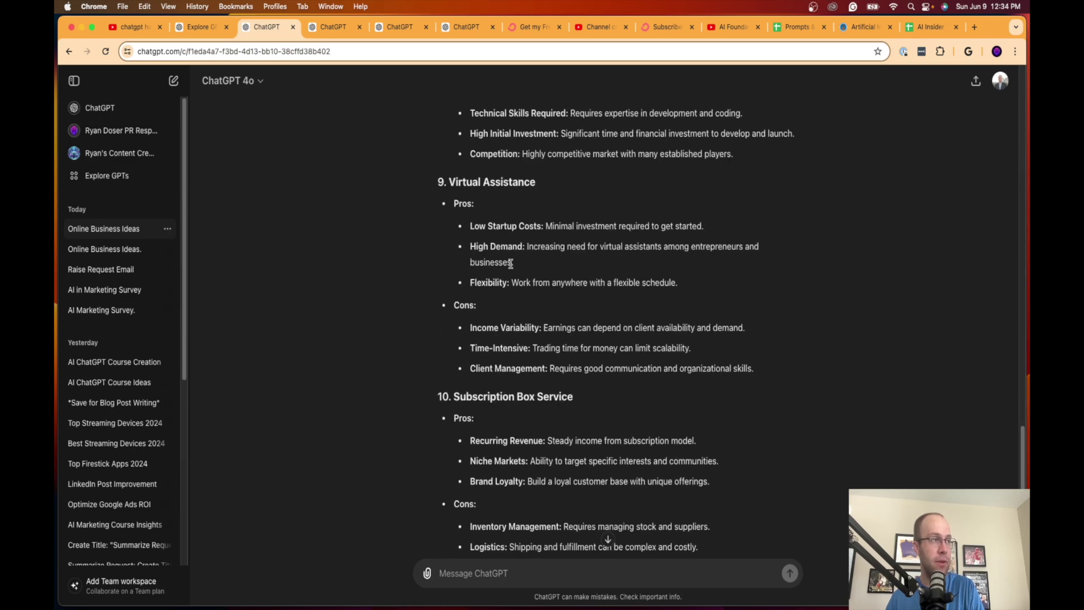
scroll(563, 302, "down", 3)
left_click_drag(581, 263, 511, 260)
left_click(514, 243)
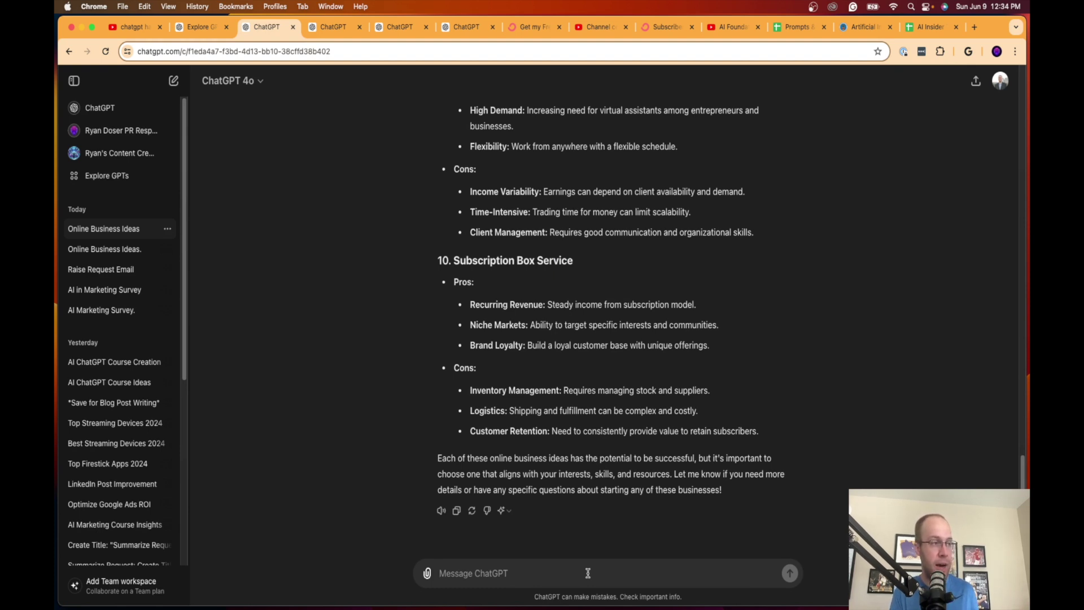
type("Great htese")
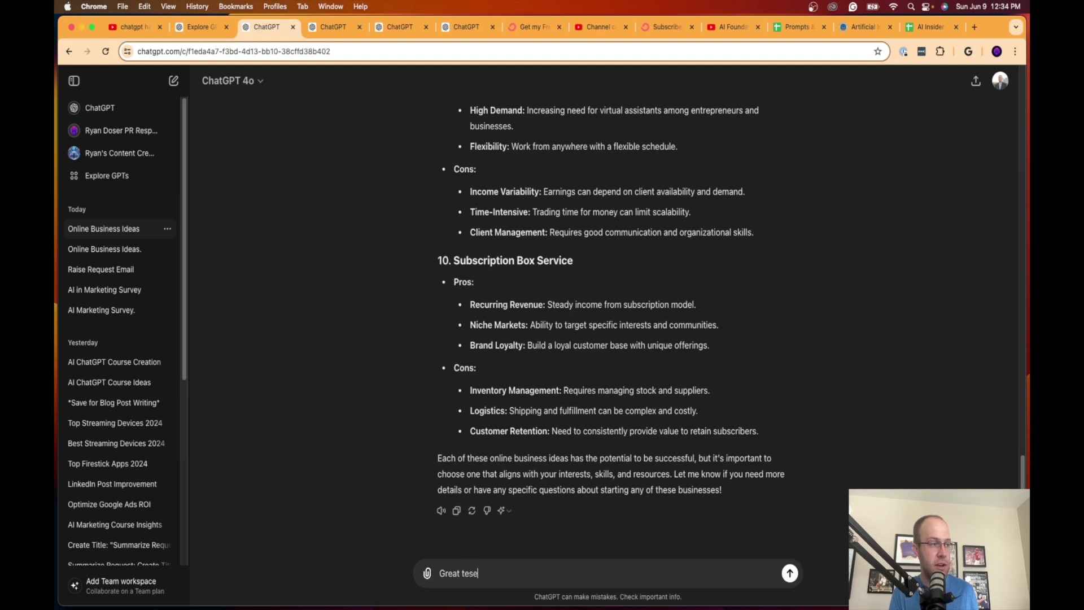
type("hese are all go")
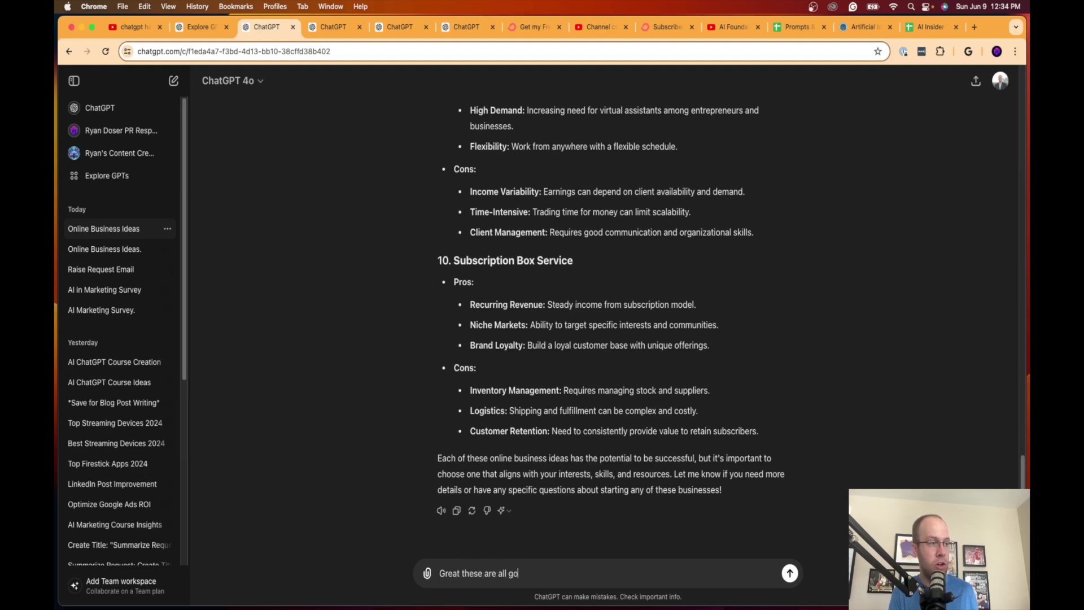
type("od ideas. If you")
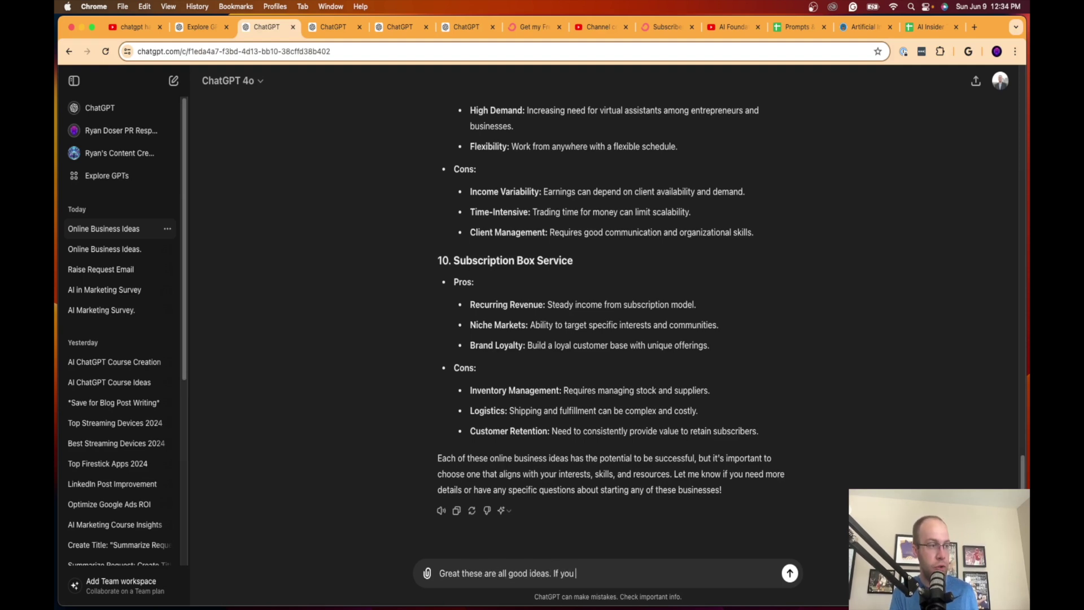
type(" had to choose one")
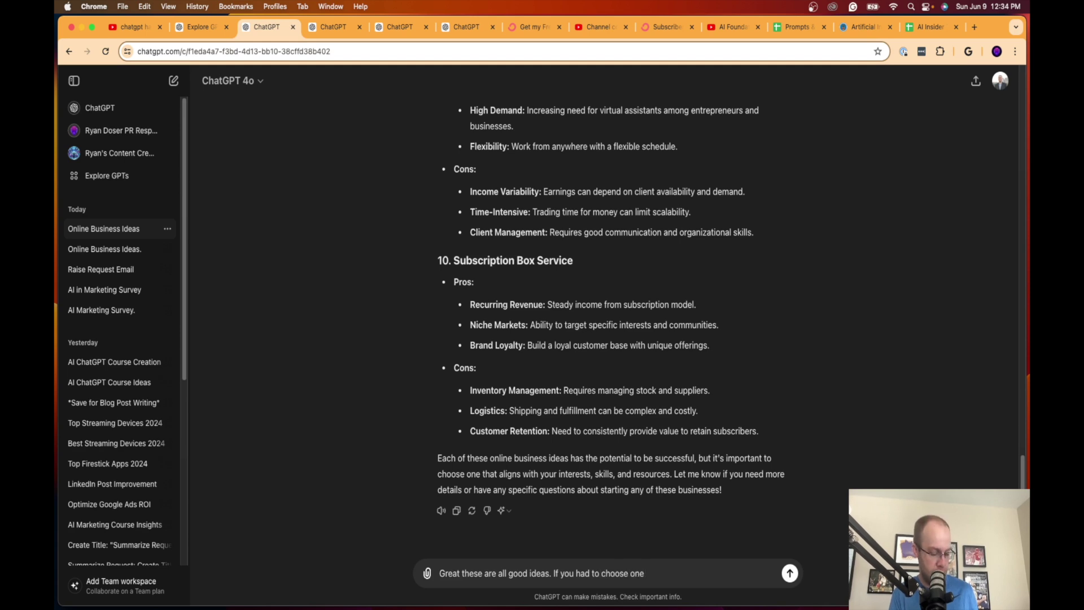
type(", what would it be")
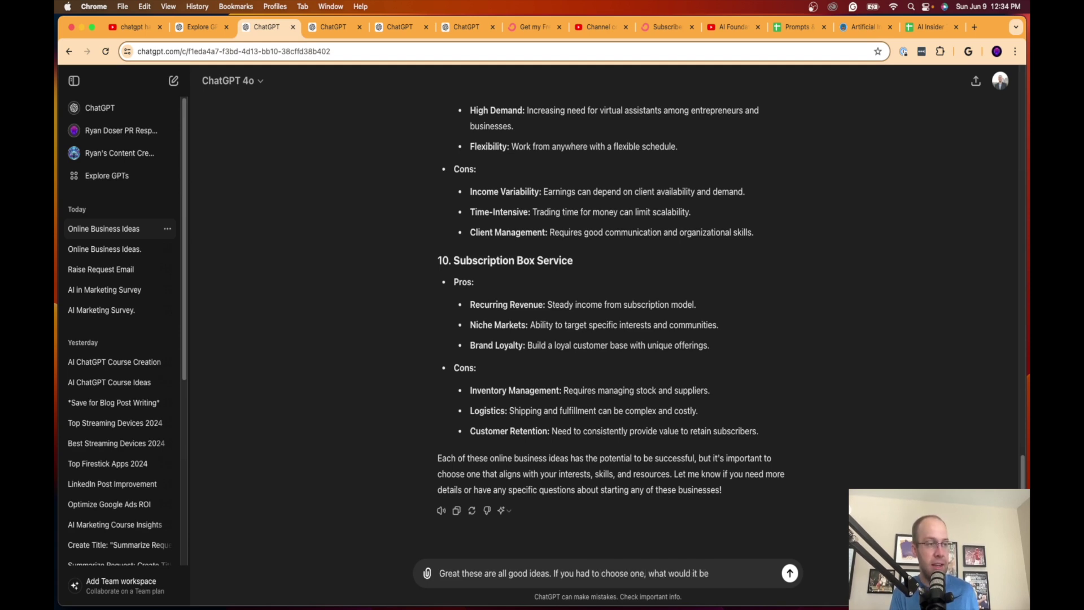
type(" and how do I get started?")
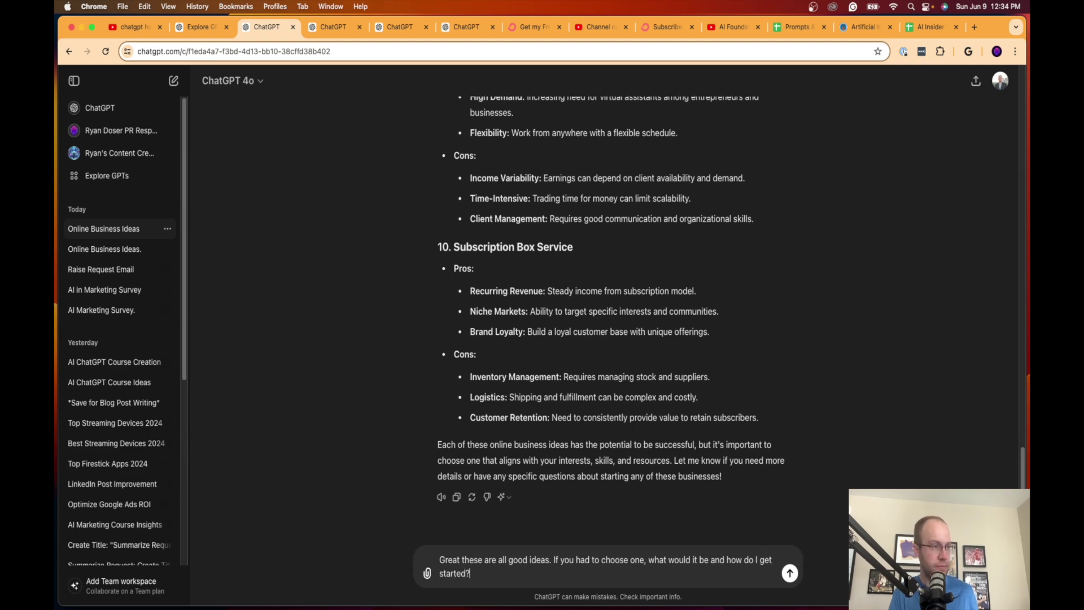
Send the pick-one follow-up and highlight the opening of the Online Courses and Coaching recommendation.
key("Return")
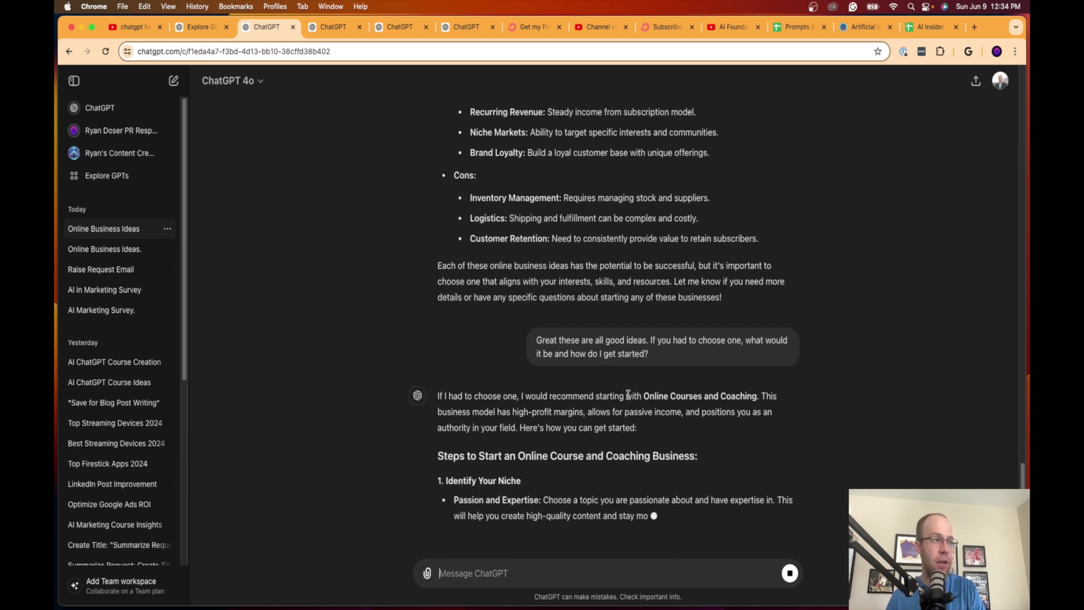
left_click_drag(650, 395, 706, 350)
left_click(677, 339)
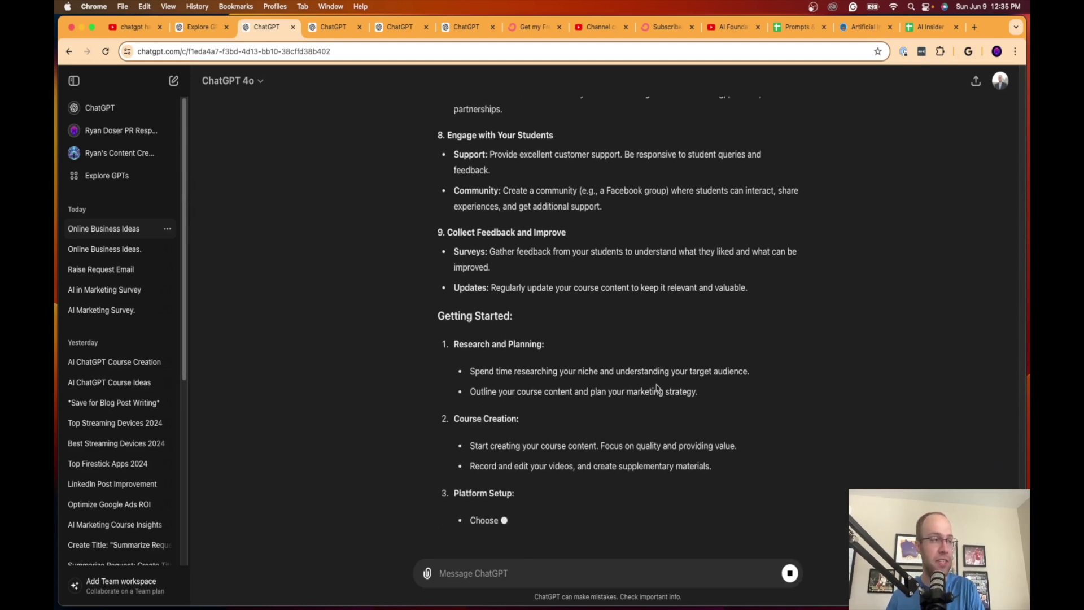
Review the setup steps, then start typing 'Great these are all good points. What do you recommend for a niche'.
scroll(659, 389, "up", 15)
scroll(654, 390, "up", 4)
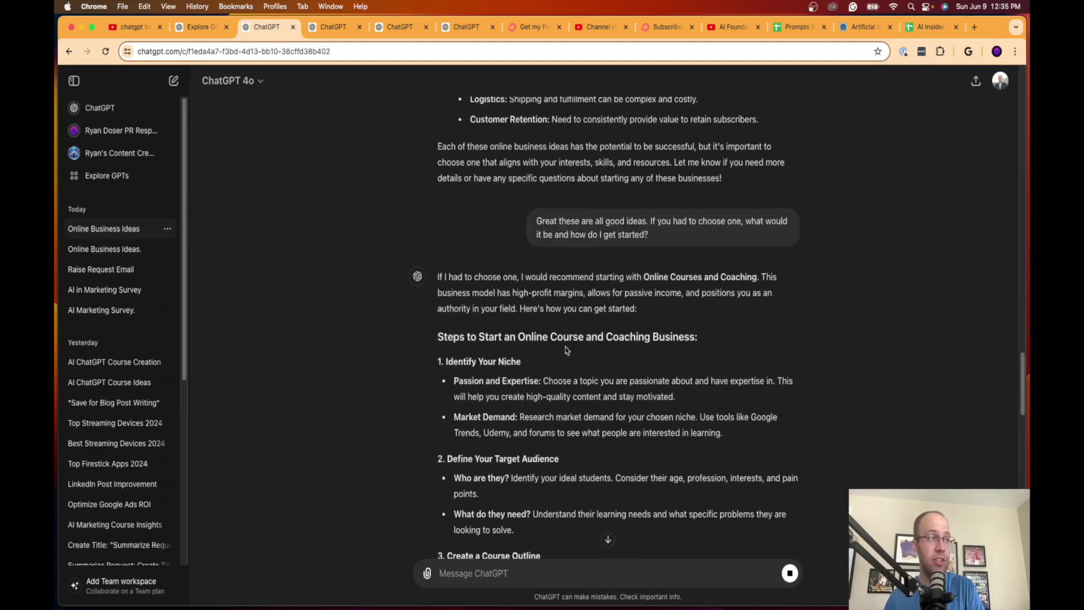
left_click_drag(545, 338, 606, 336)
left_click(606, 335)
scroll(593, 403, "down", 2)
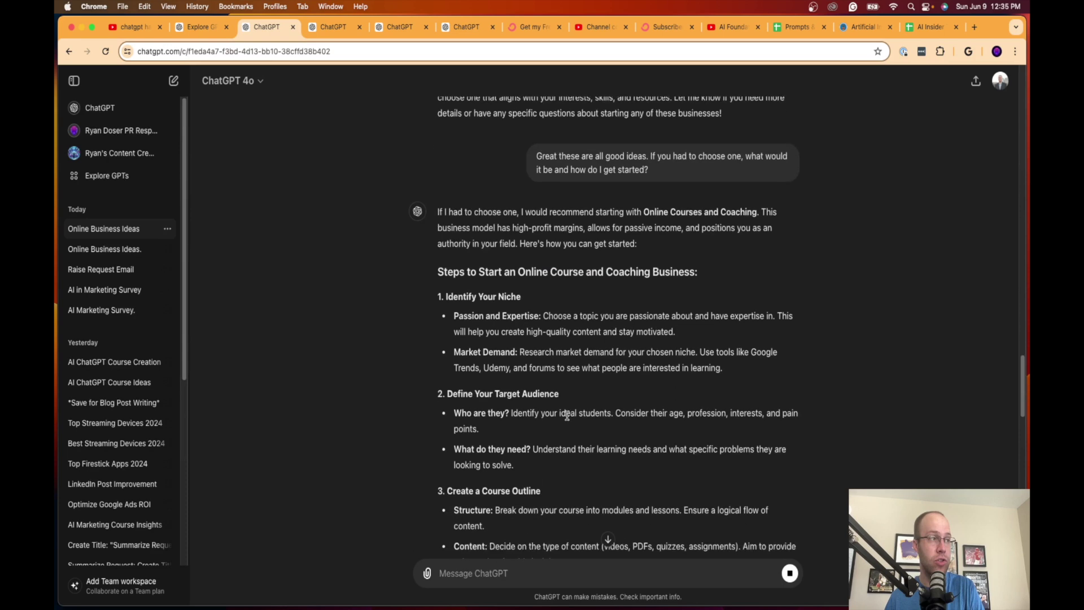
left_click(577, 576)
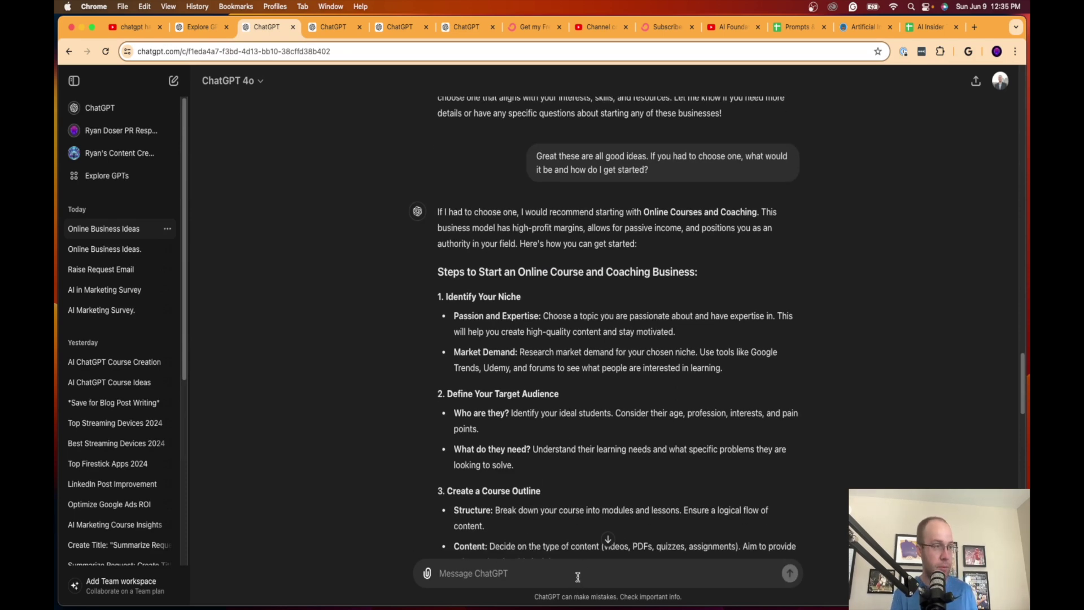
type("Great these are all")
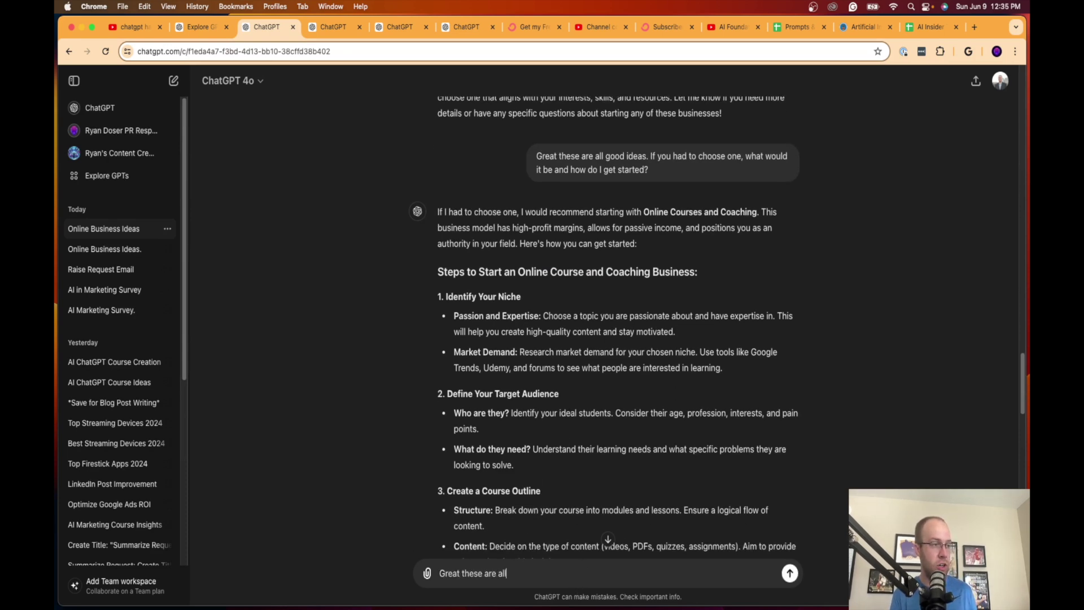
type(" good points")
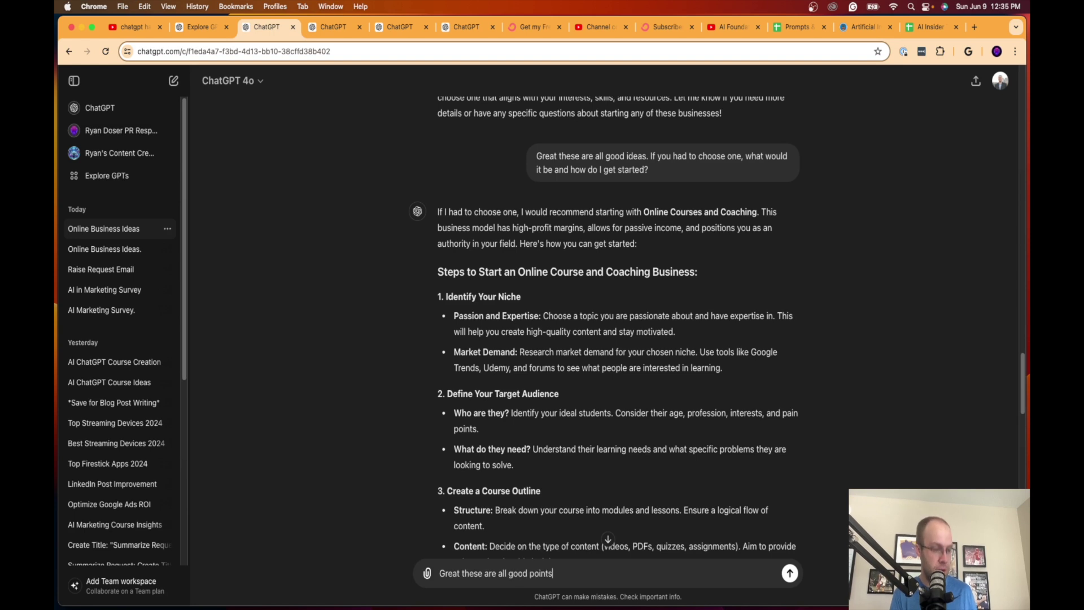
type(". What do you recommend for a")
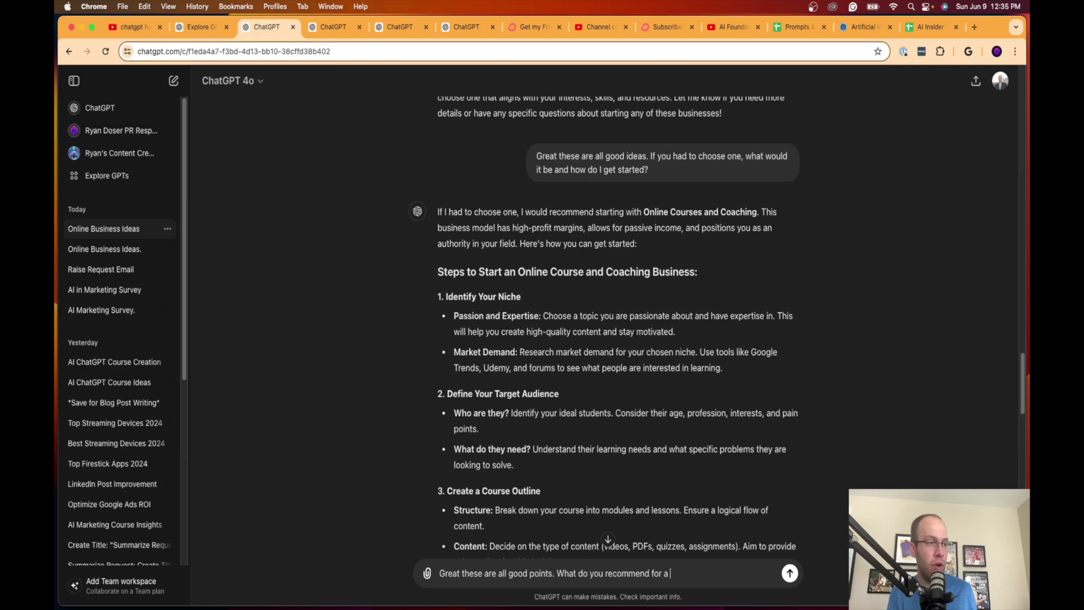
type(" niche to get started")
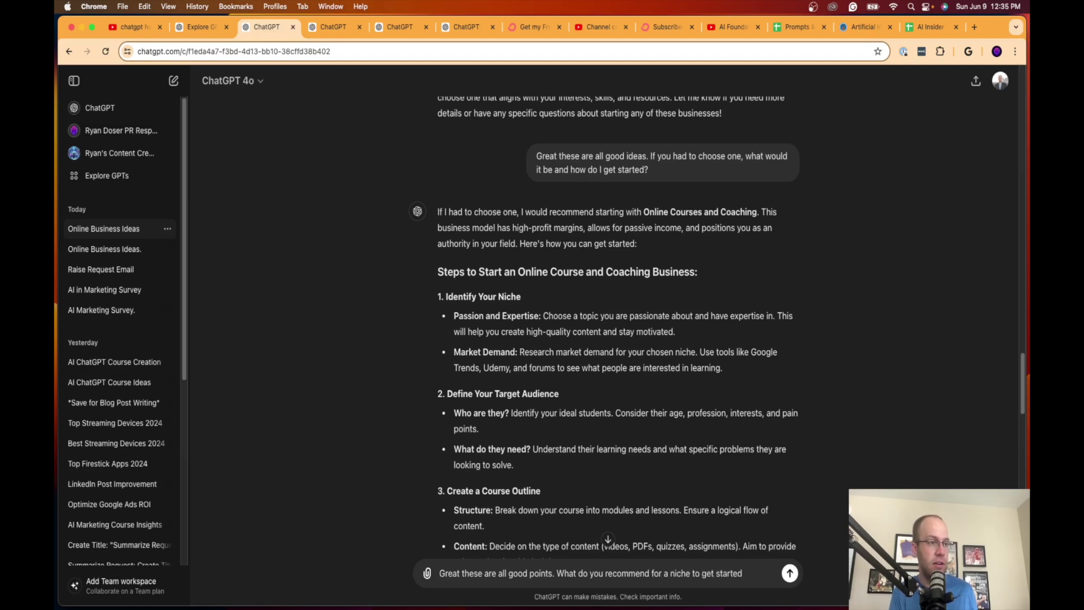
Finish the question with 'online course and coaching business?', send it, and highlight parts of the reply.
type("online")
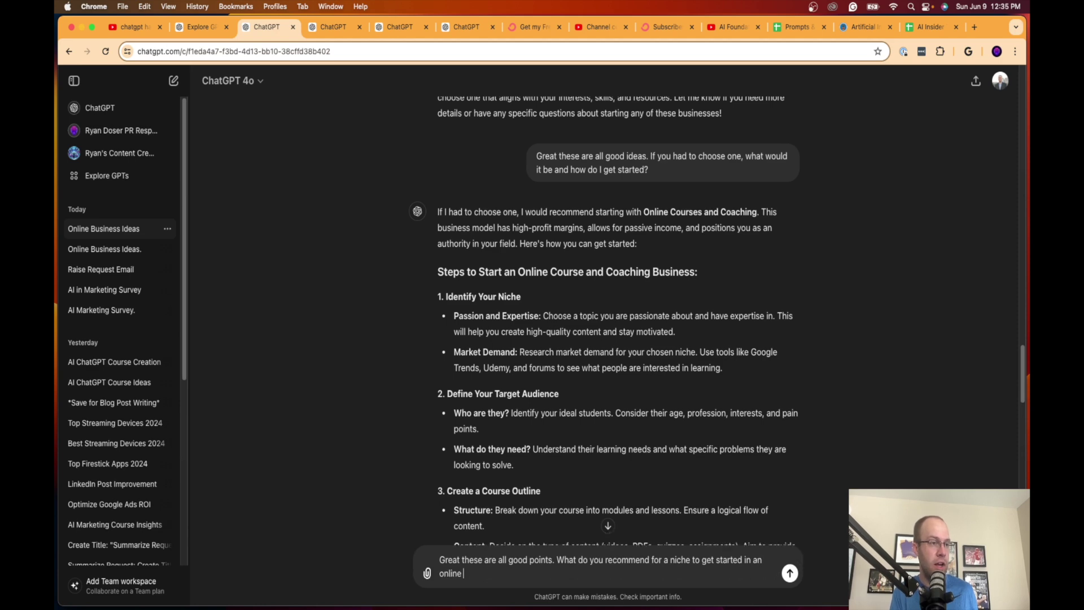
type(" course and coaching busines")
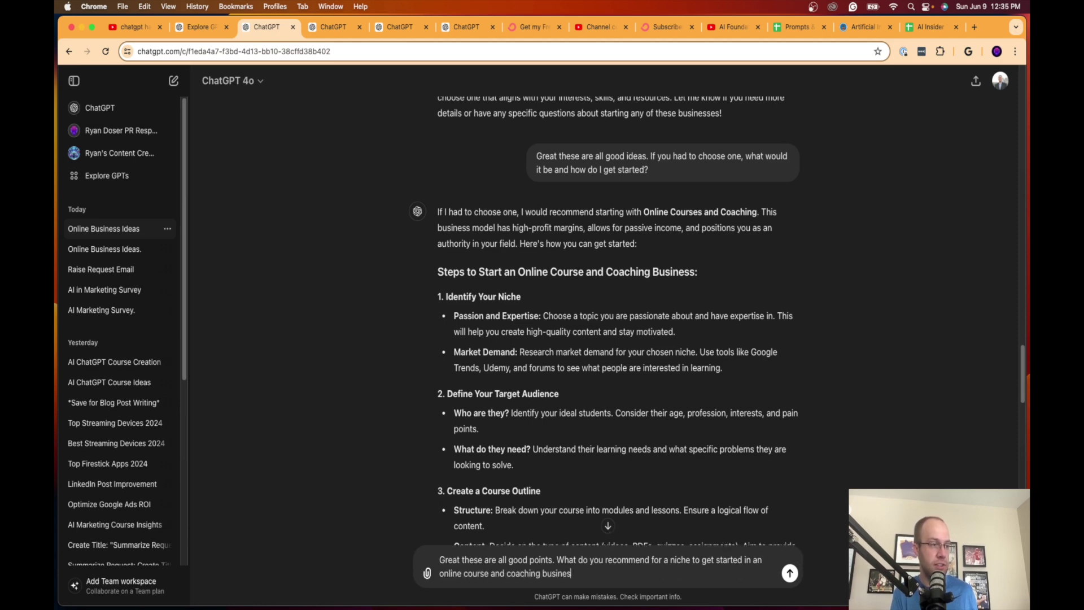
type("s?")
key("Return")
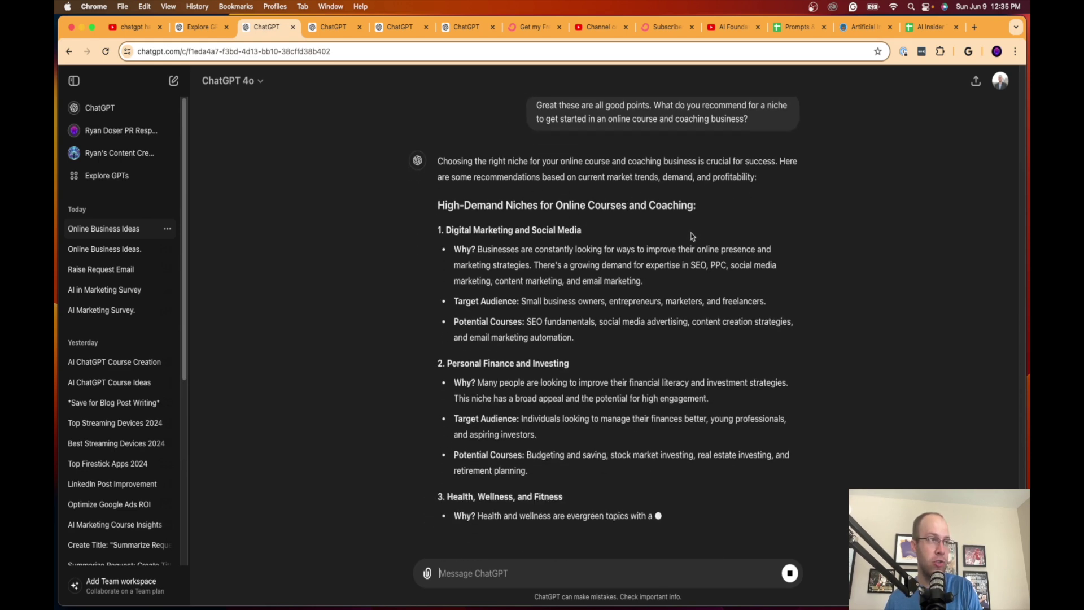
scroll(690, 232, "up", 1)
left_click_drag(605, 226, 465, 224)
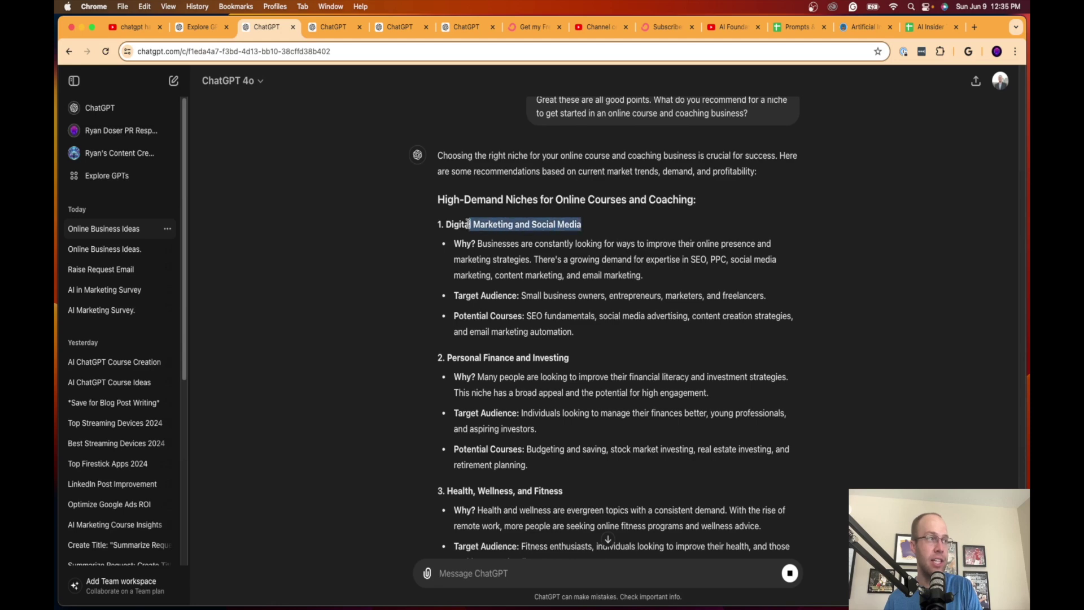
left_click_drag(591, 371, 489, 382)
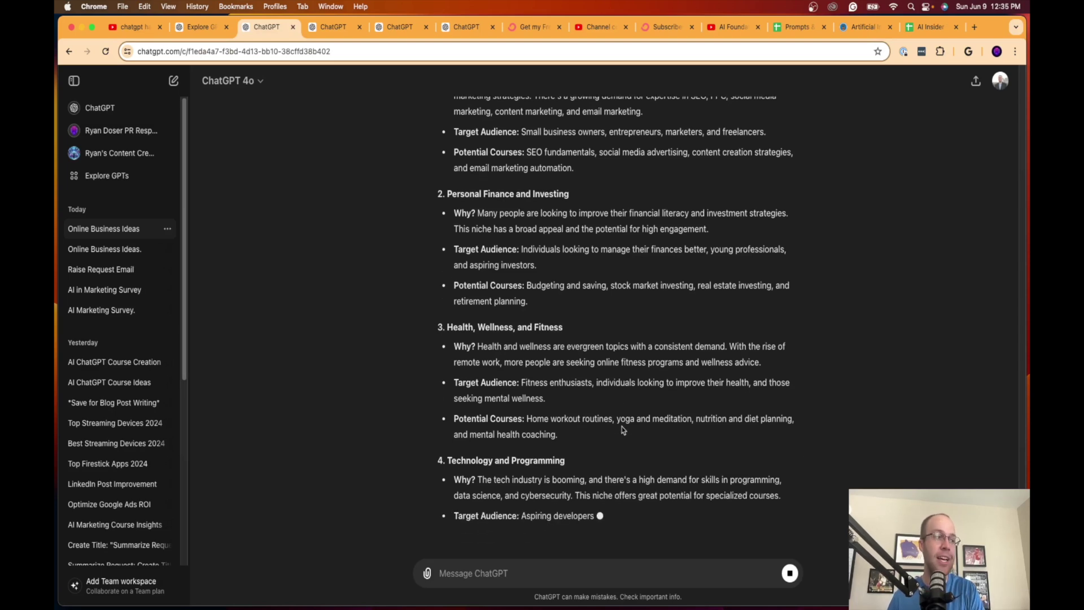
Scroll back through the Digital Marketing and Social Media niche recommendation.
scroll(622, 428, "up", 3)
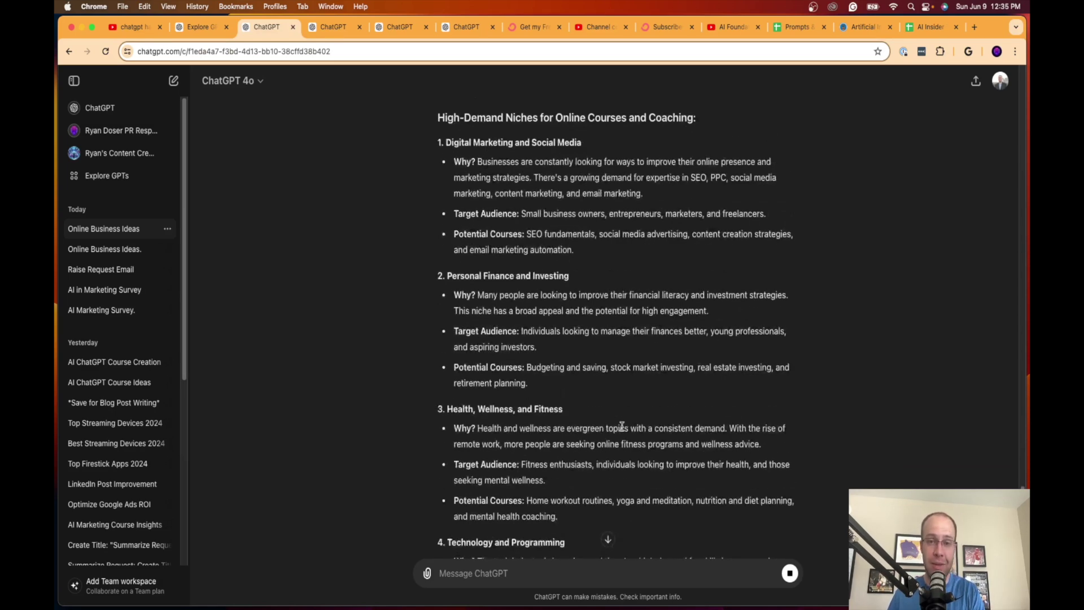
scroll(599, 426, "up", 20)
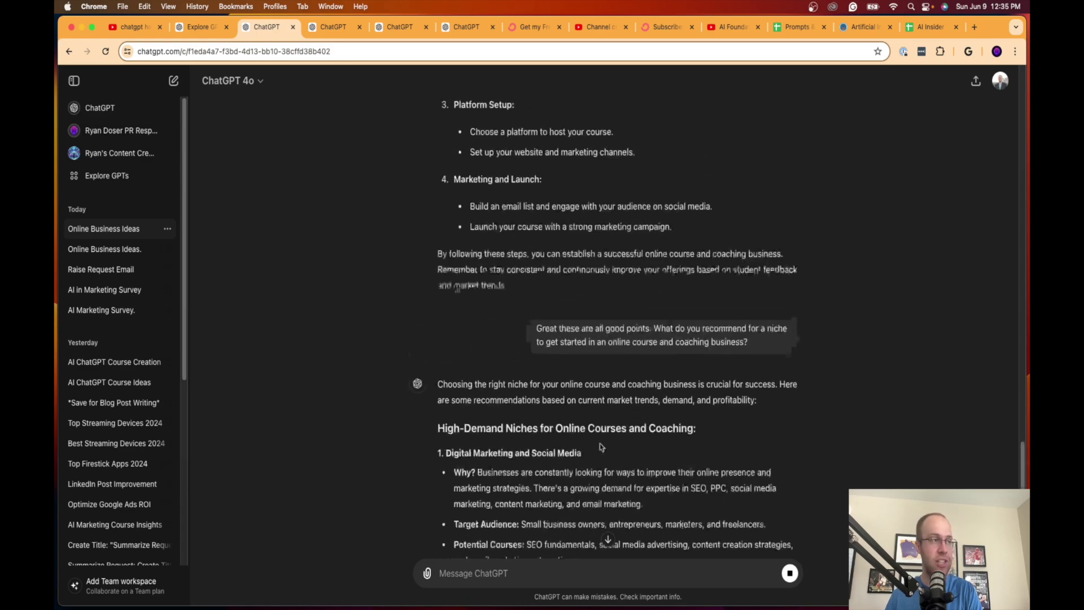
scroll(607, 364, "up", 2)
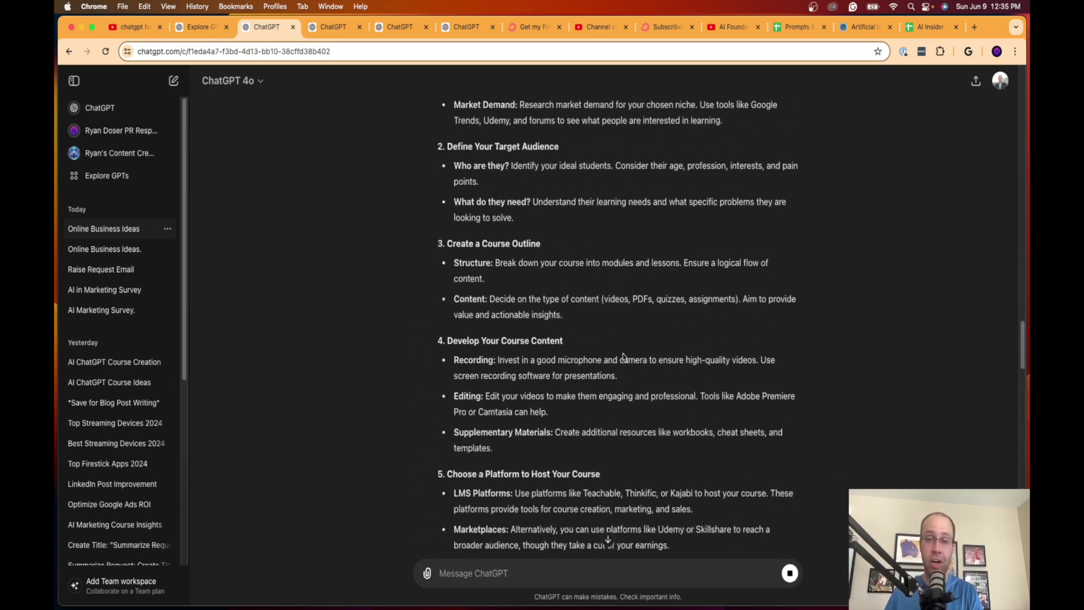
scroll(623, 355, "up", 20)
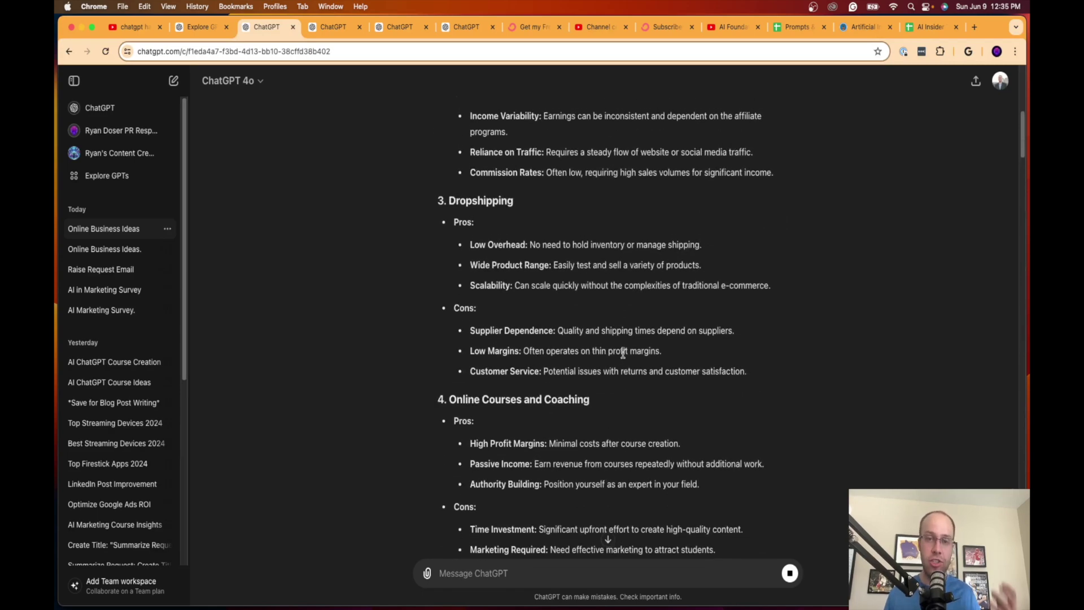
scroll(624, 353, "up", 10)
scroll(649, 328, "down", 20)
scroll(650, 331, "down", 20)
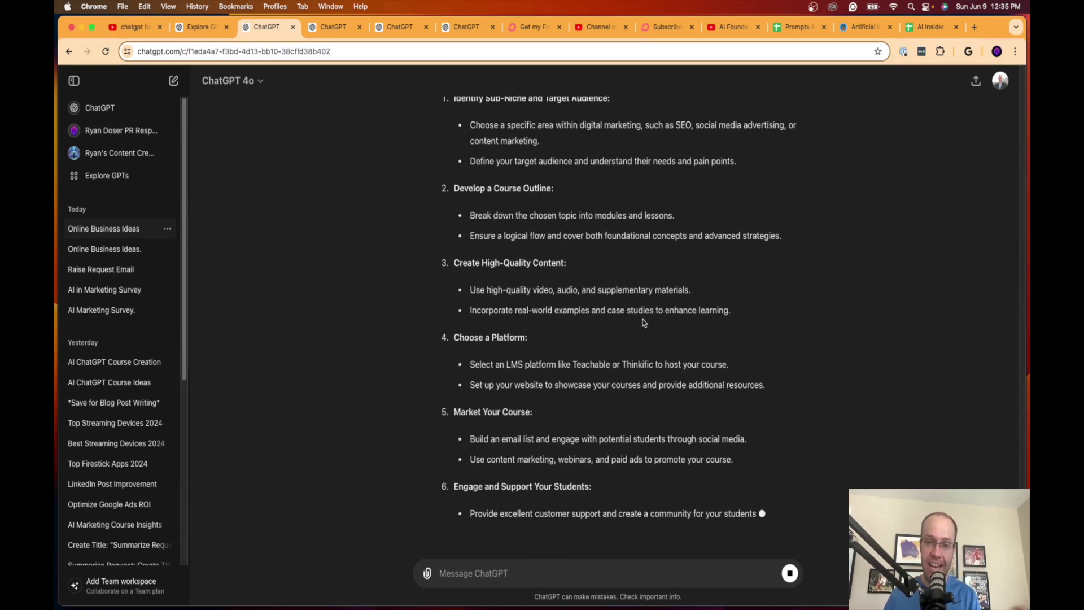
scroll(650, 320, "up", 15)
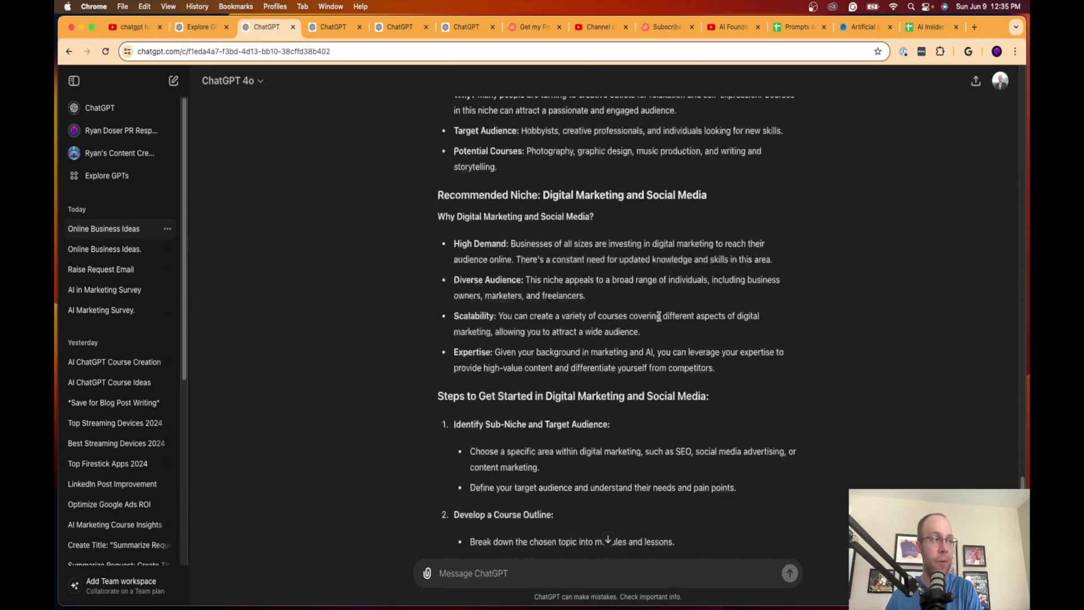
scroll(659, 319, "up", 20)
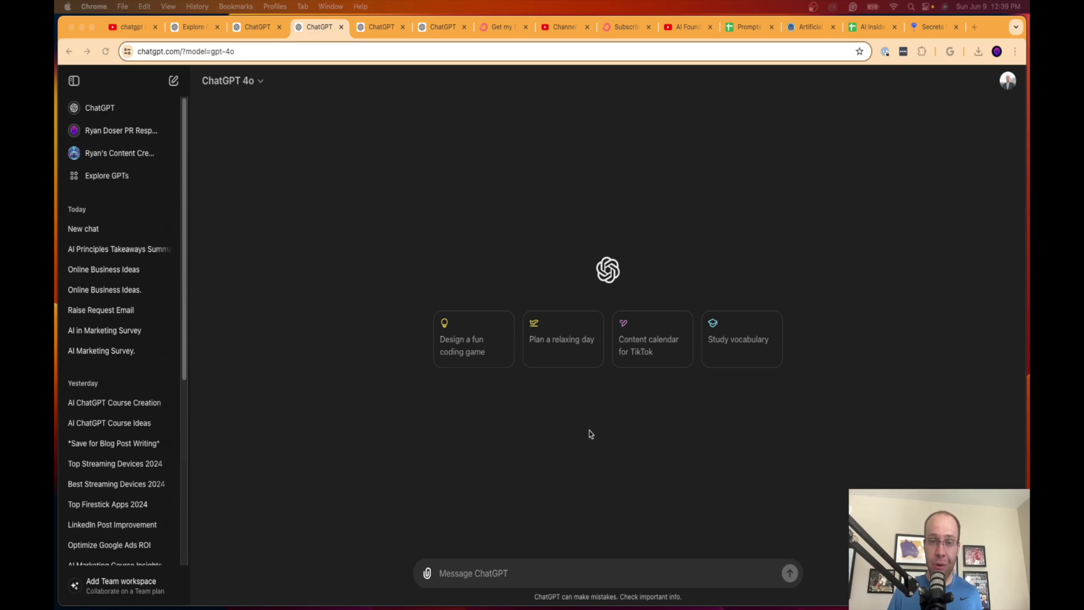
Paste the 5-takeaway summary prompt with the article link, and skim the iPullRank algorithm-leak article.
type("I need your help with summarization. There was a major leak in Google's algorithm that explains SEO ranking factors and I need your help to summarize this at a high level. Provide 5 bullet points of the most important takeaways from this leak and how I could use this to improve the SEO of my websites.  Link - https://ipullrank.com/google-algo-leak")
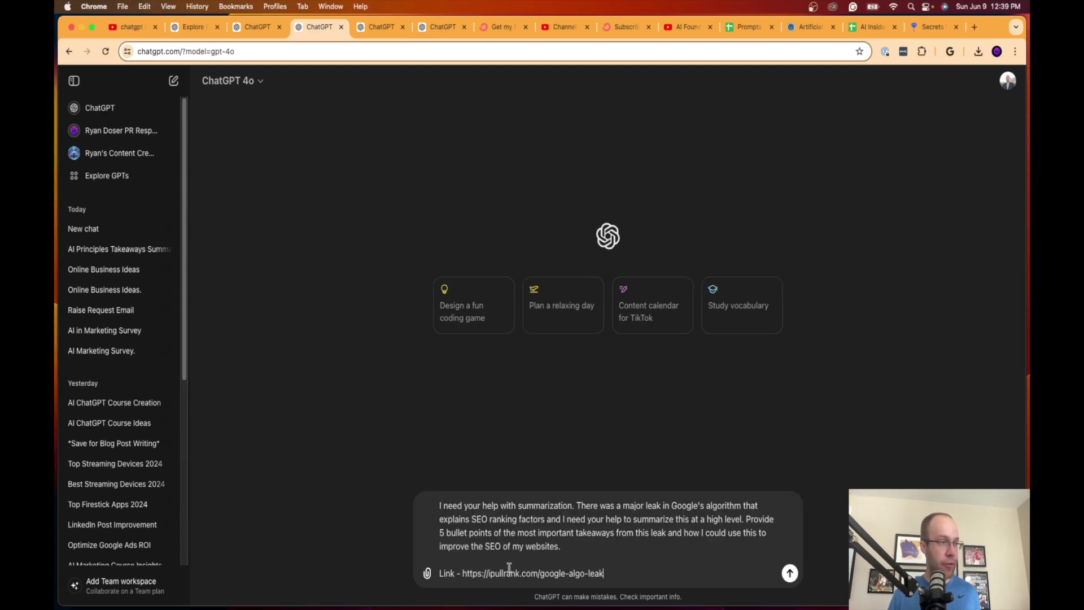
left_click(931, 27)
scroll(603, 171, "down", 15)
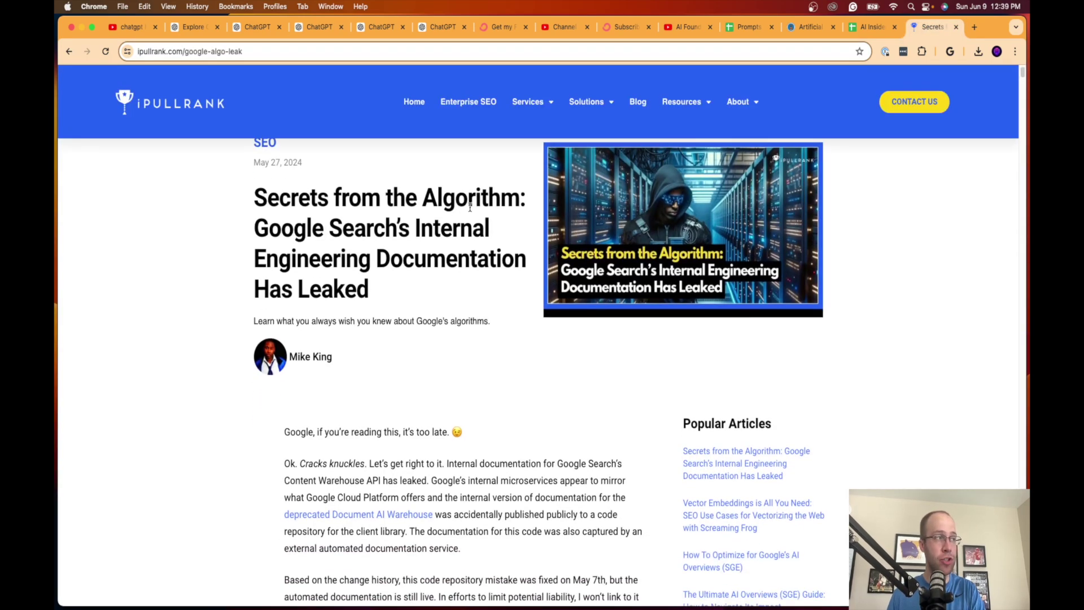
scroll(491, 224, "down", 15)
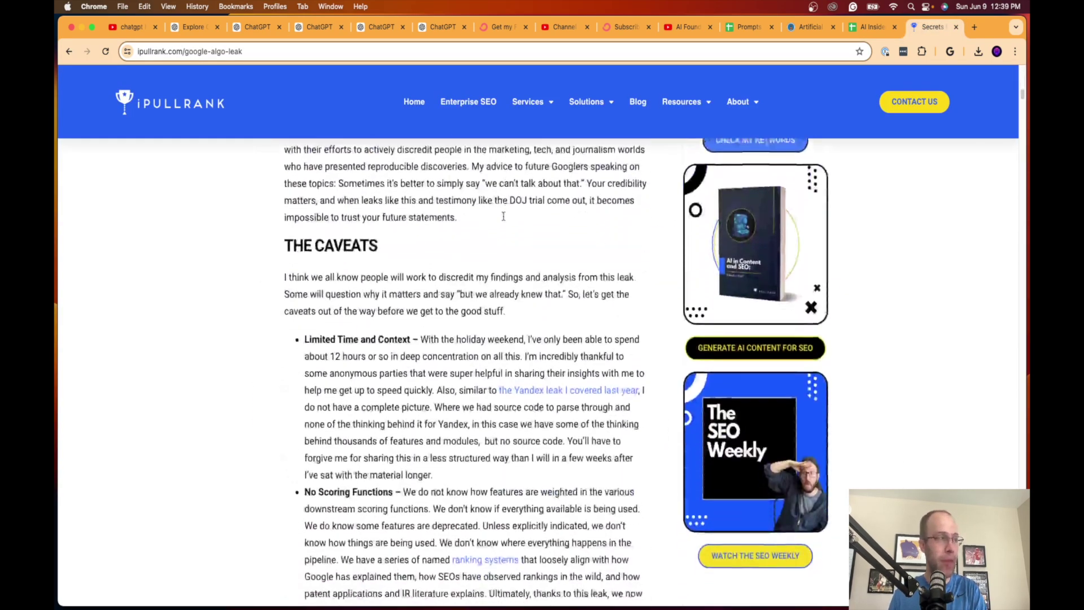
scroll(503, 217, "down", 15)
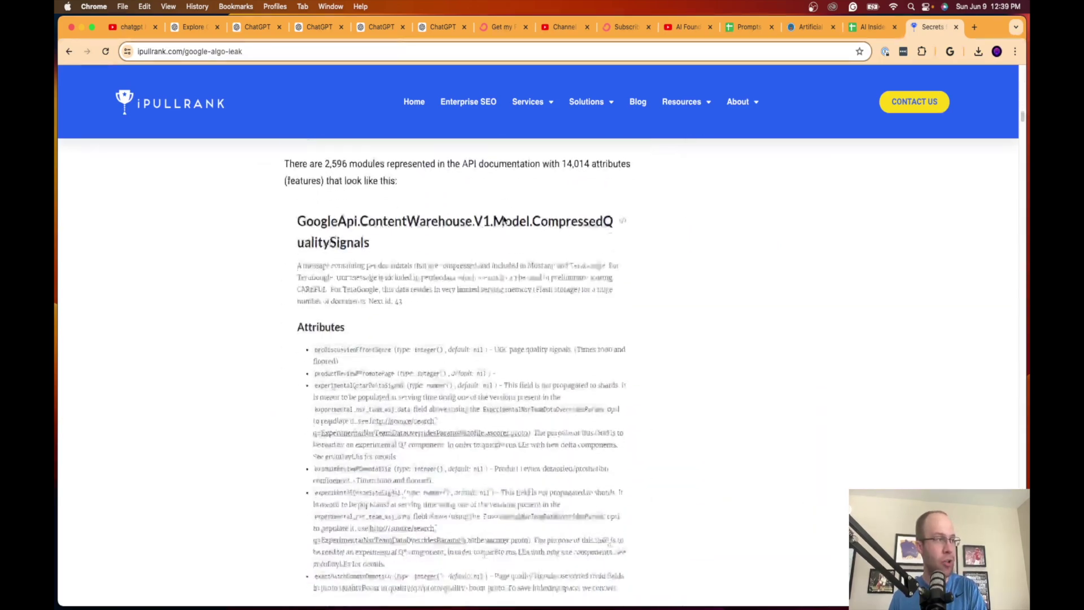
scroll(608, 279, "down", 20)
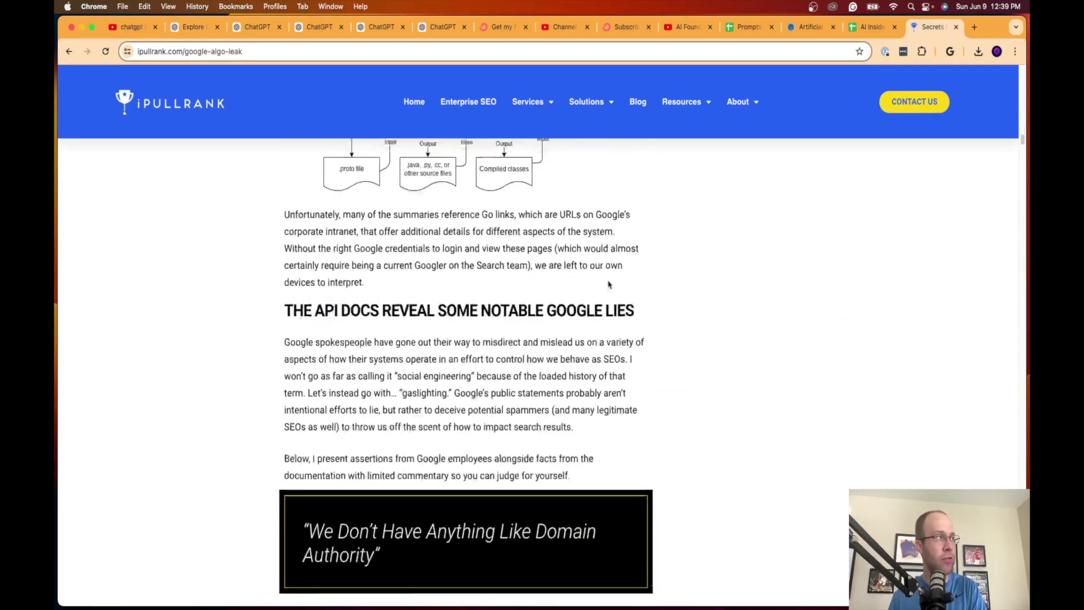
scroll(608, 272, "down", 20)
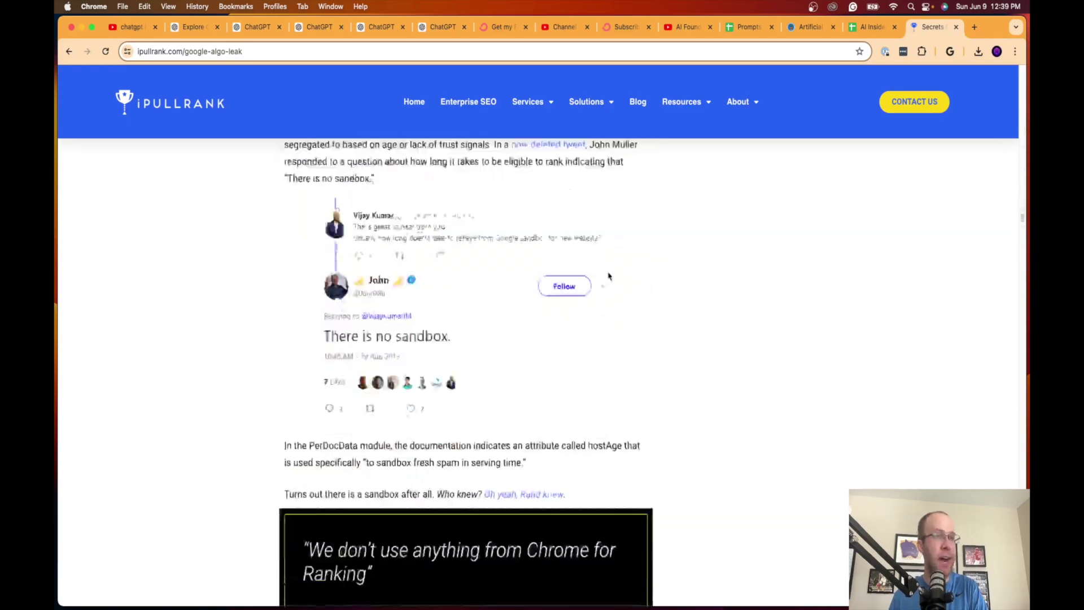
scroll(609, 276, "down", 10)
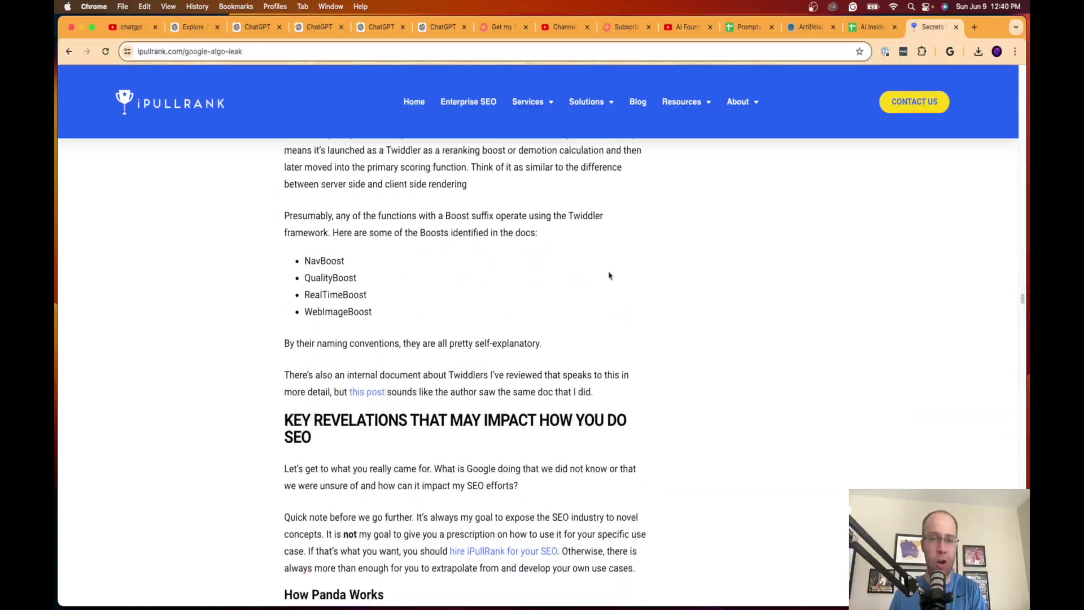
scroll(609, 274, "down", 20)
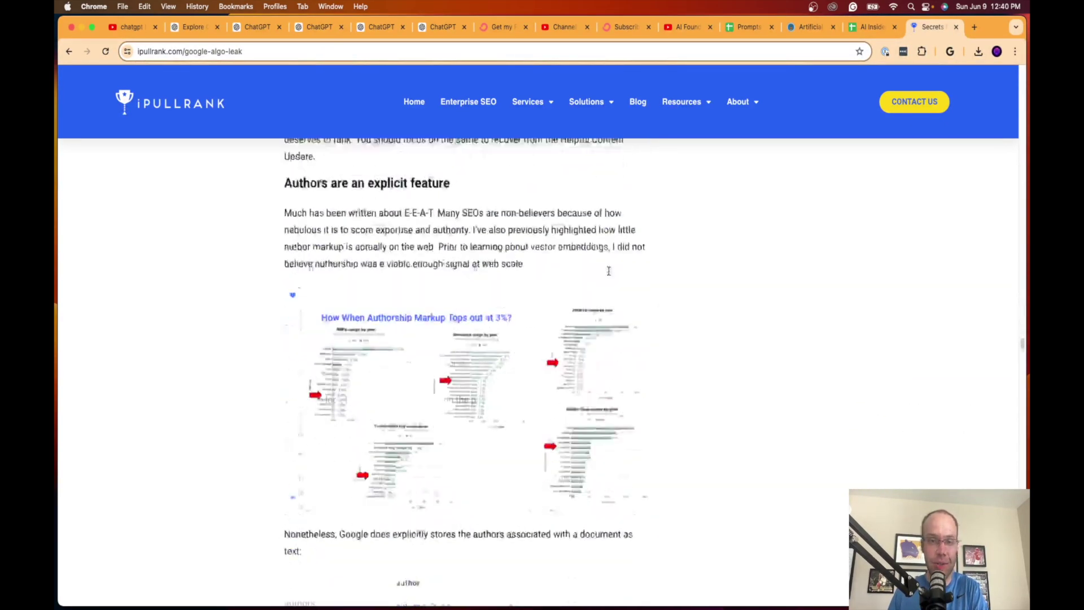
scroll(610, 275, "down", 1)
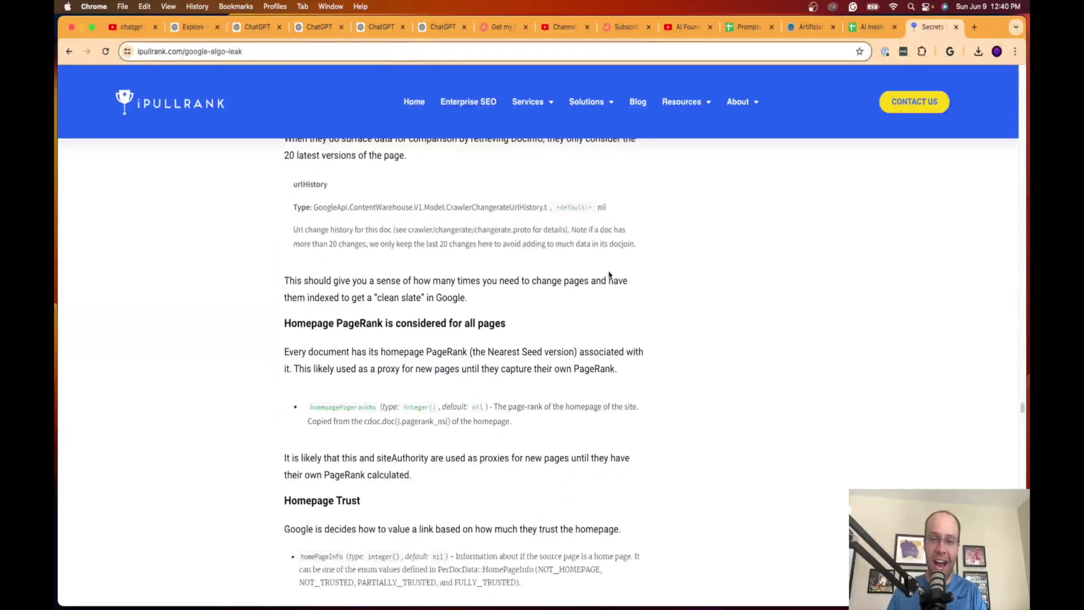
scroll(609, 275, "up", 15)
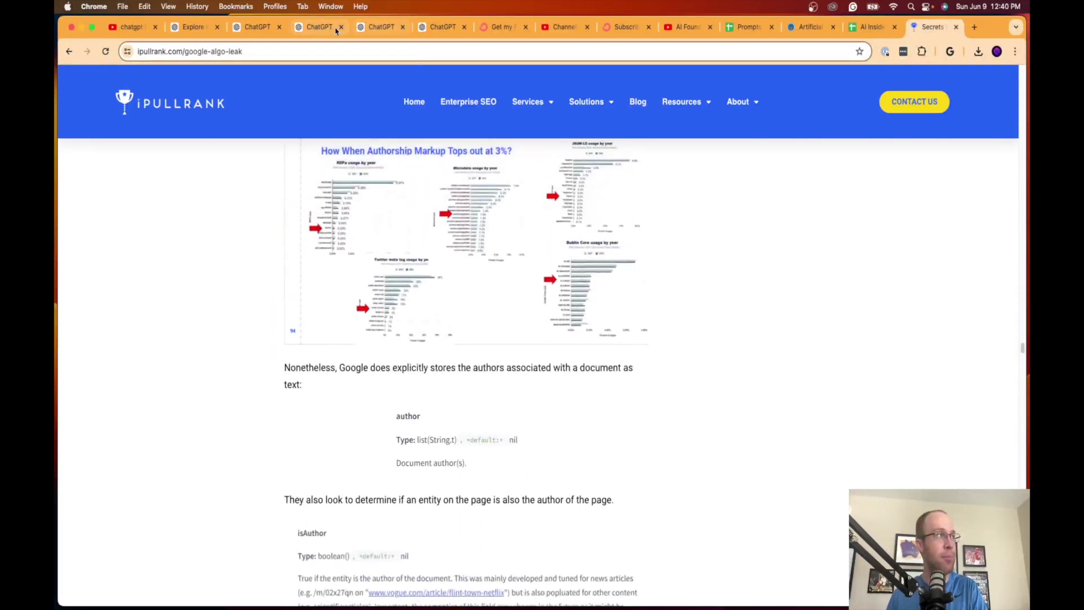
left_click(319, 27)
Walk through the leak prompt's summary request, takeaways ask and article link, then send it.
left_click_drag(618, 574, 406, 494)
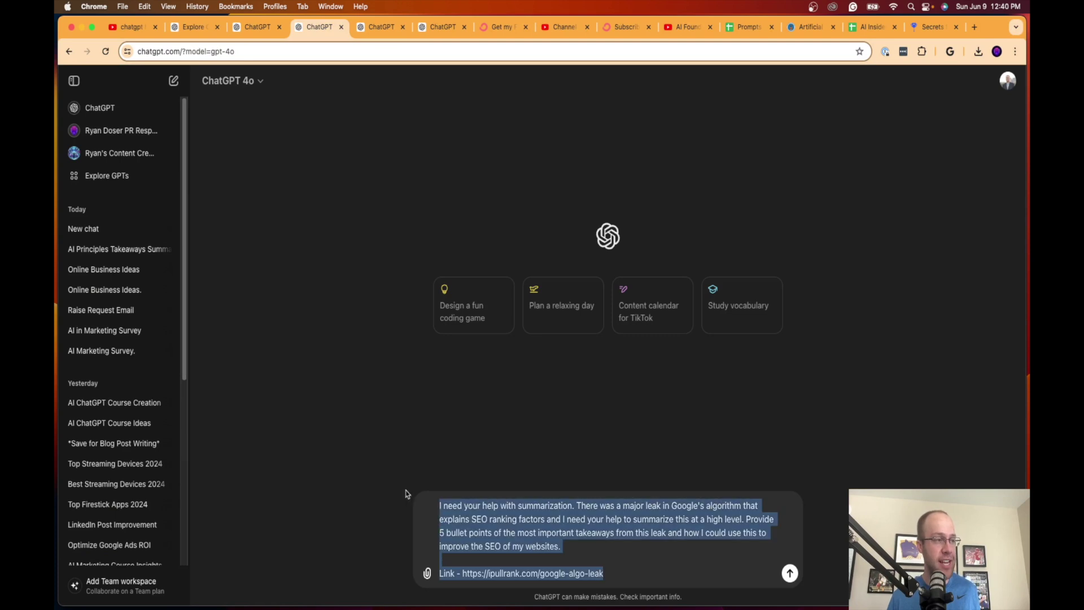
left_click(580, 541)
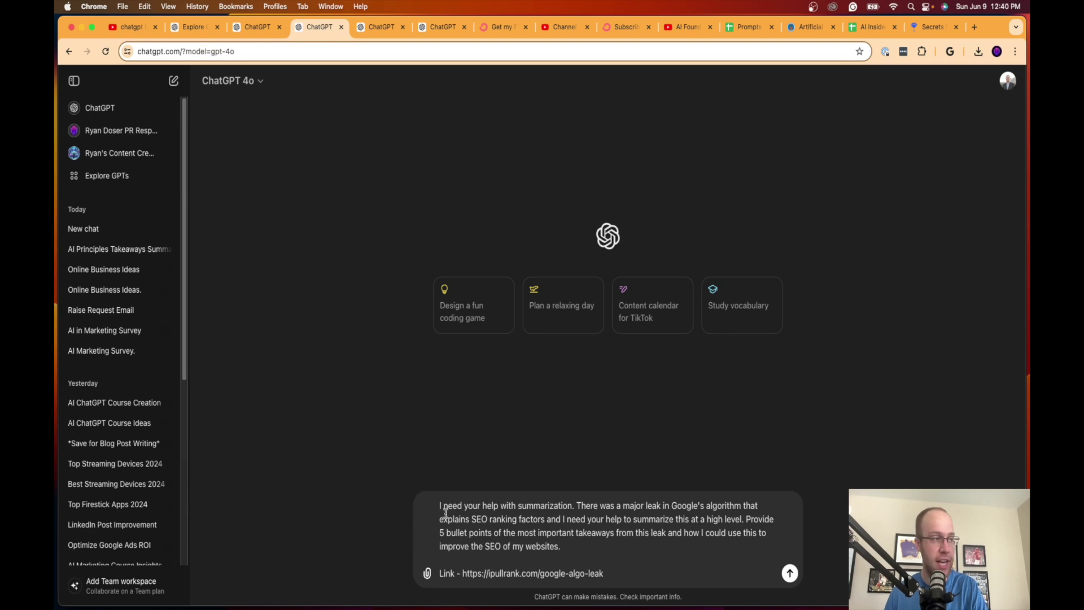
left_click_drag(440, 506, 658, 532)
left_click(577, 505)
left_click(727, 519)
left_click_drag(671, 533, 596, 543)
left_click(586, 546)
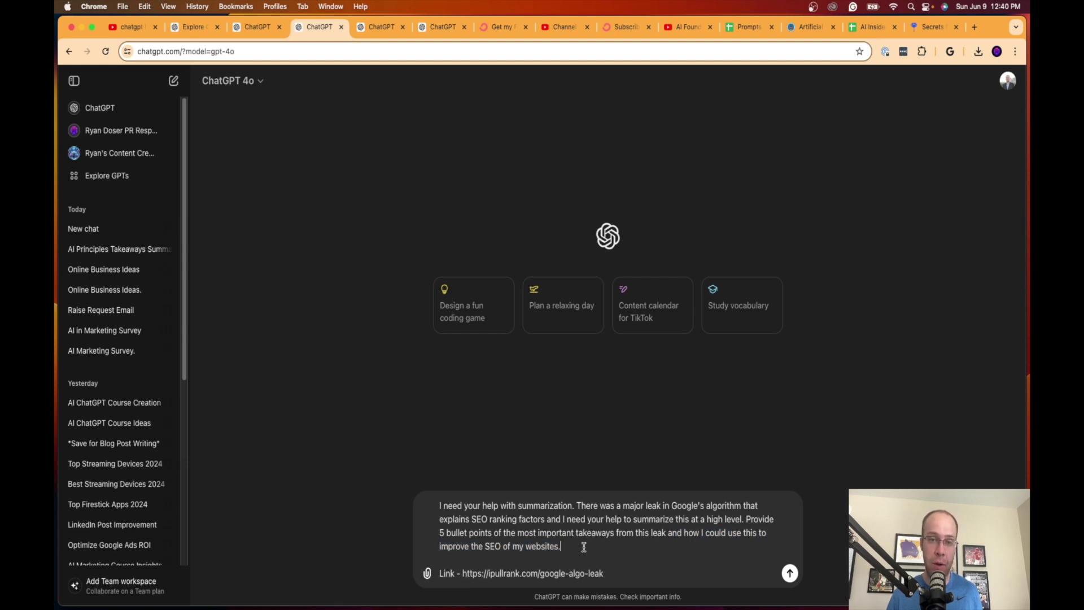
left_click_drag(639, 574, 486, 574)
left_click(655, 574)
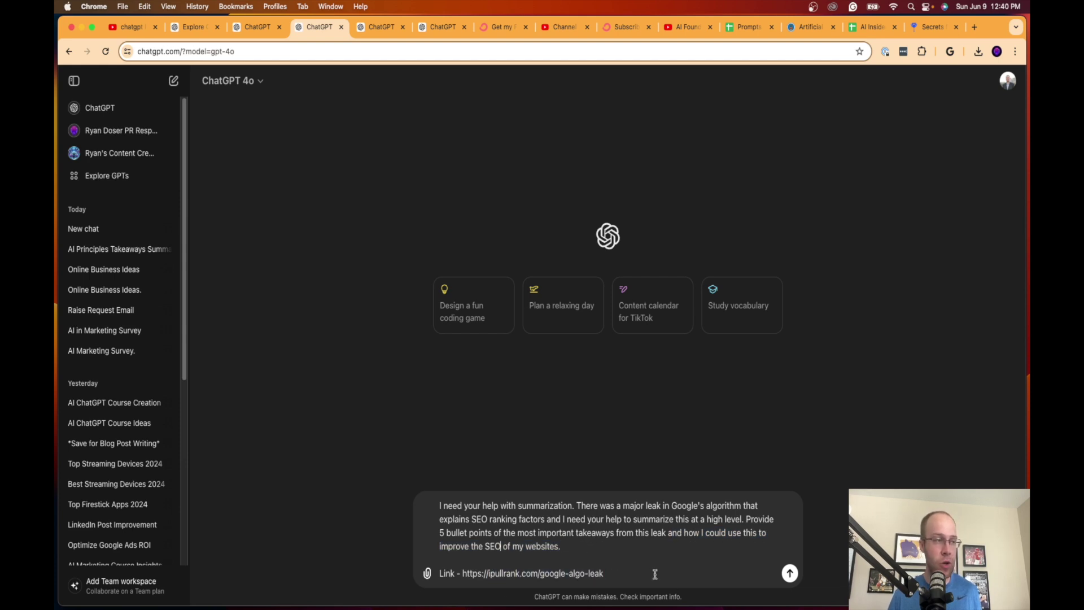
key("Return")
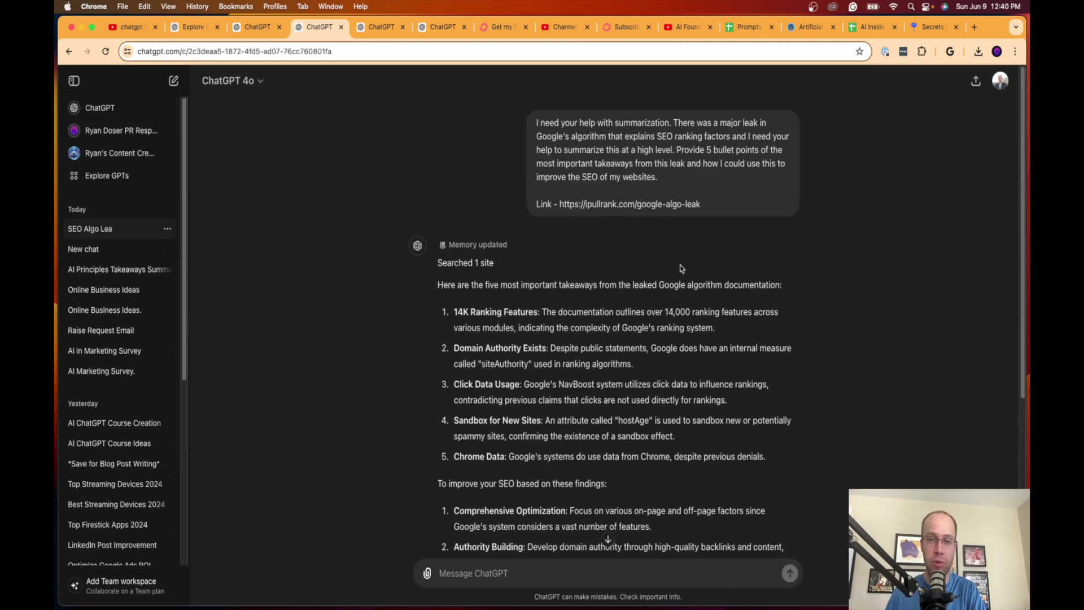
Point out the 14K Ranking Features, Domain Authority Exists and Click Data Usage takeaways.
left_click(513, 267)
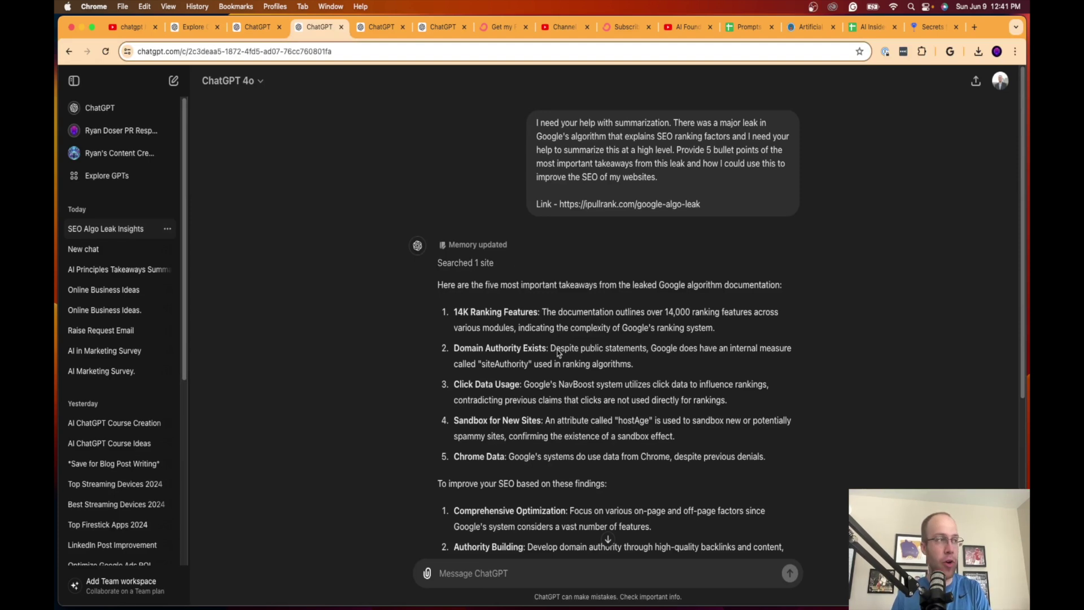
scroll(559, 353, "down", 2)
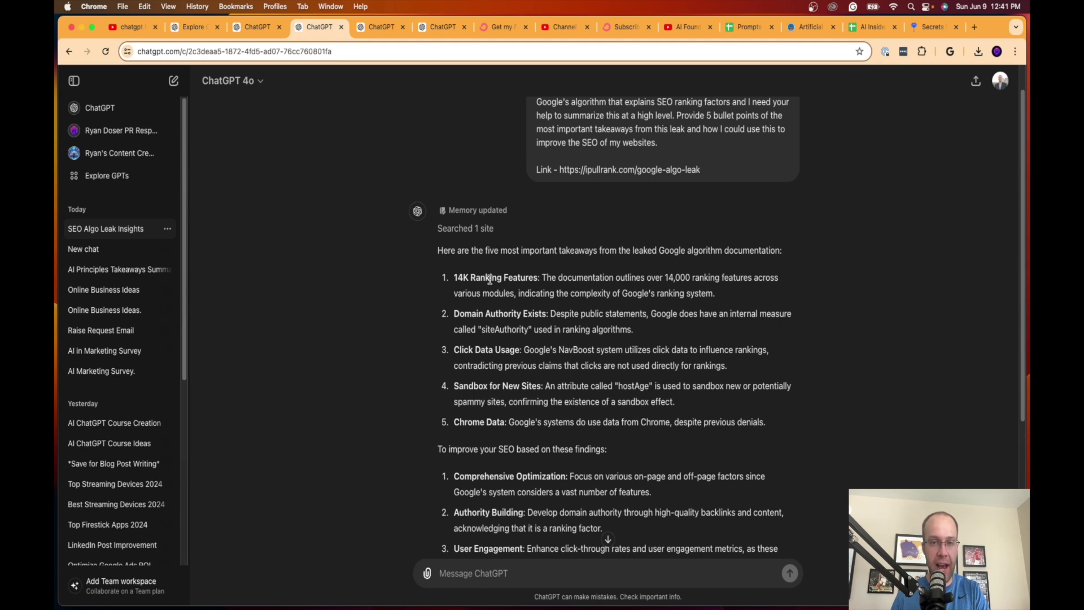
left_click_drag(453, 280, 500, 278)
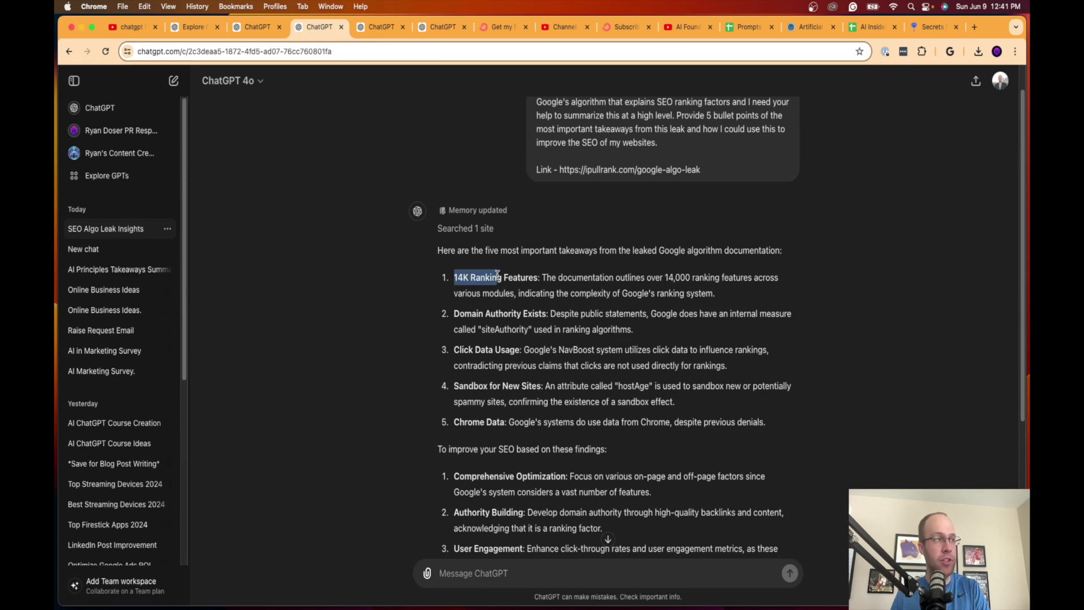
left_click(500, 278)
left_click_drag(455, 309, 515, 314)
left_click(515, 314)
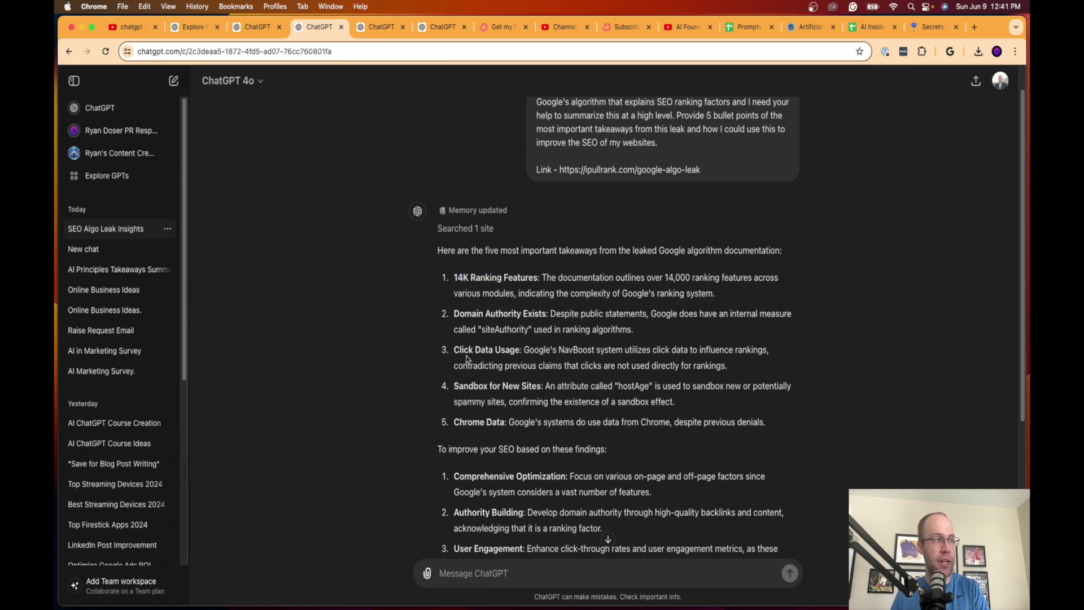
left_click_drag(457, 353, 474, 351)
left_click(481, 351)
Go over the Comprehensive Optimization SEO tip, emphasizing the word 'features'.
scroll(479, 366, "down", 1)
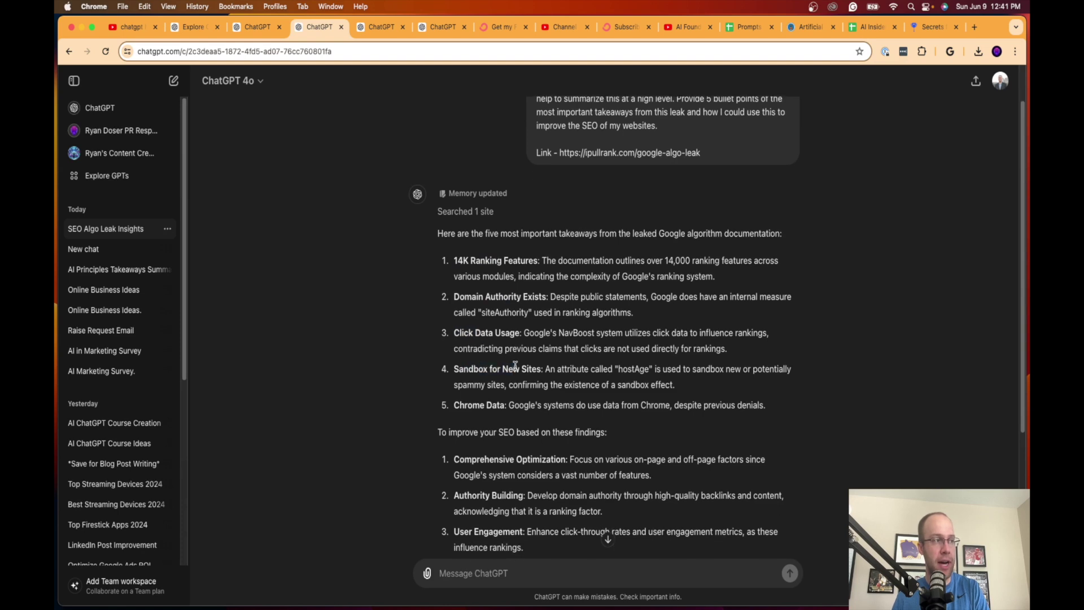
scroll(635, 397, "up", 1)
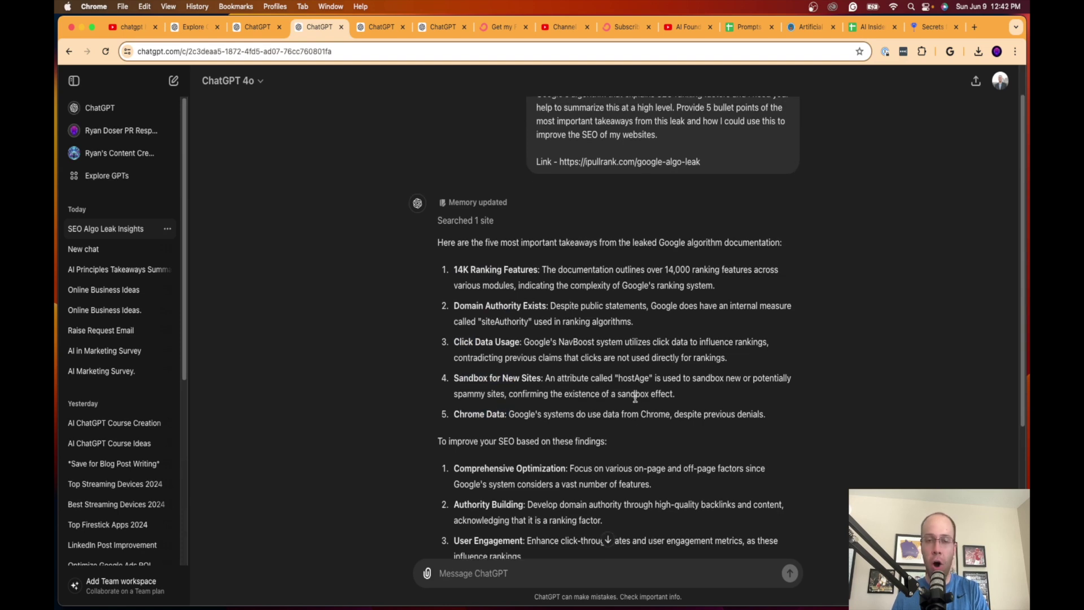
scroll(636, 397, "down", 6)
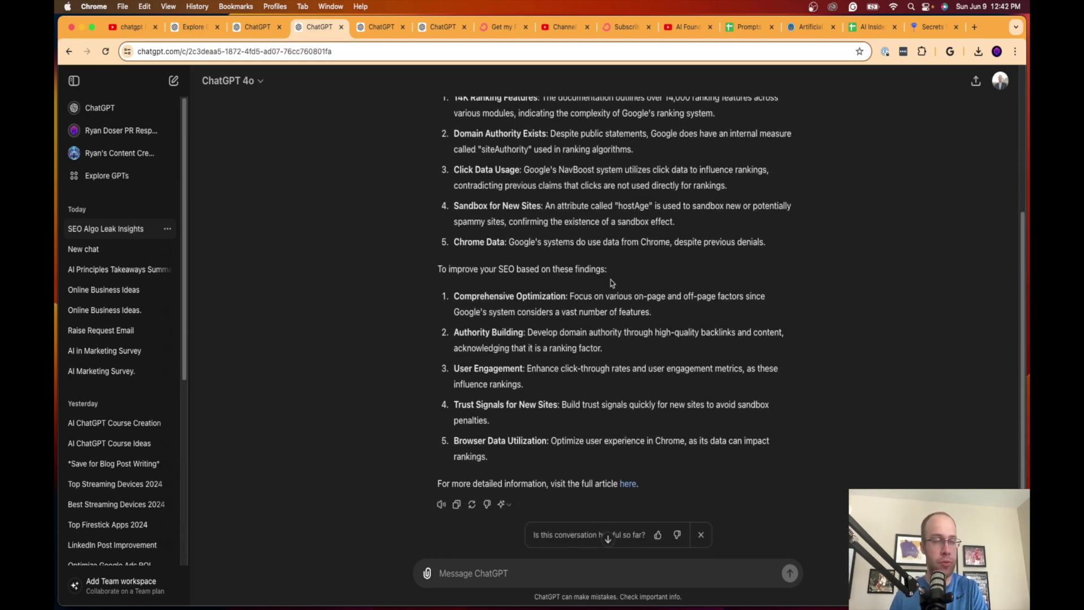
left_click_drag(570, 297, 488, 298)
left_click(542, 308)
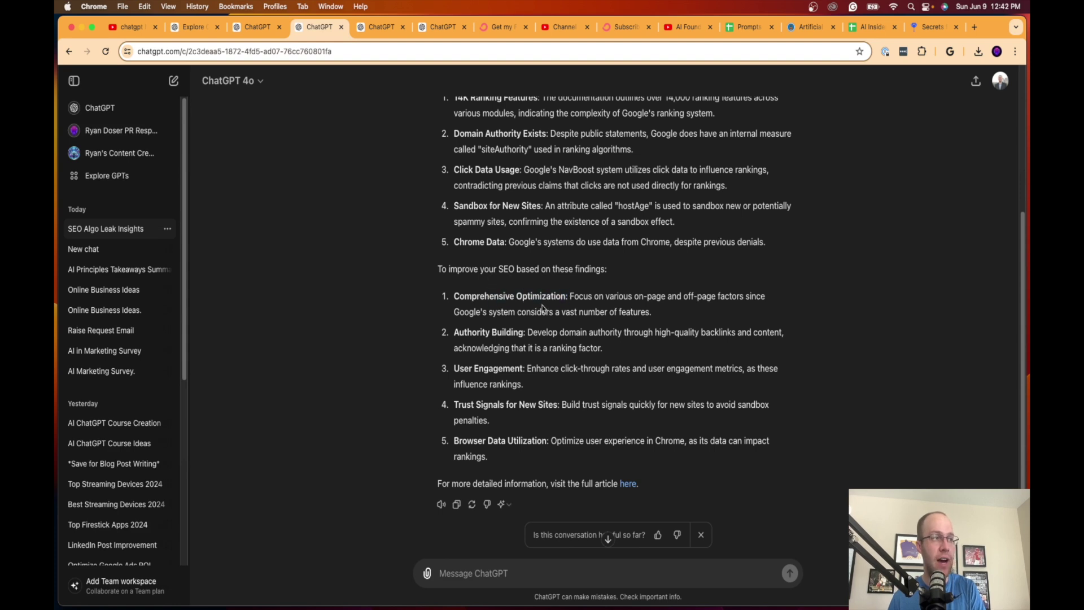
left_click_drag(648, 307, 634, 295)
left_click(618, 328)
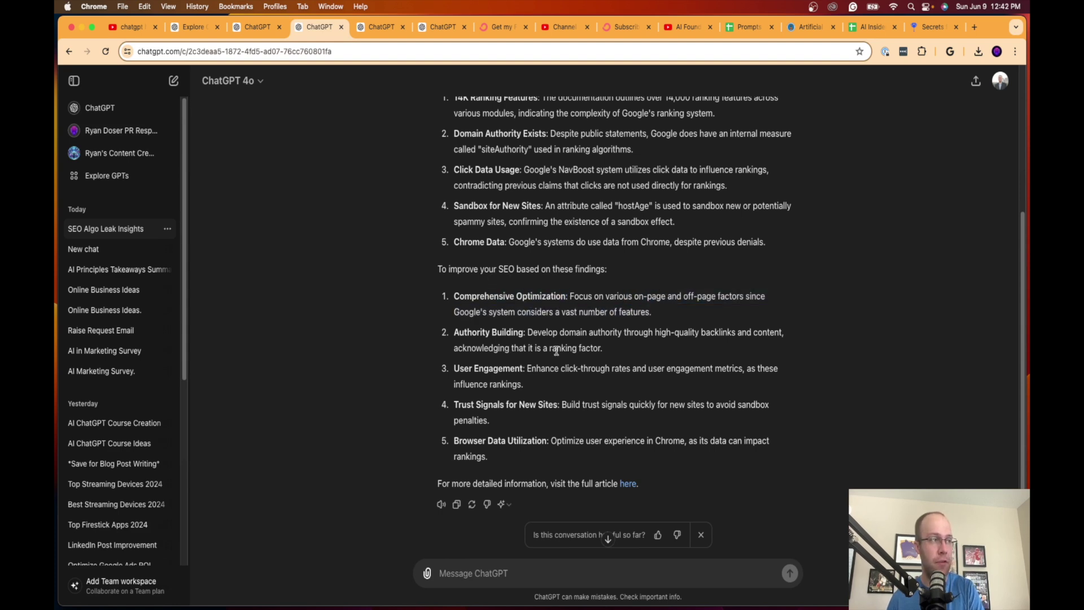
scroll(542, 339, "down", 1)
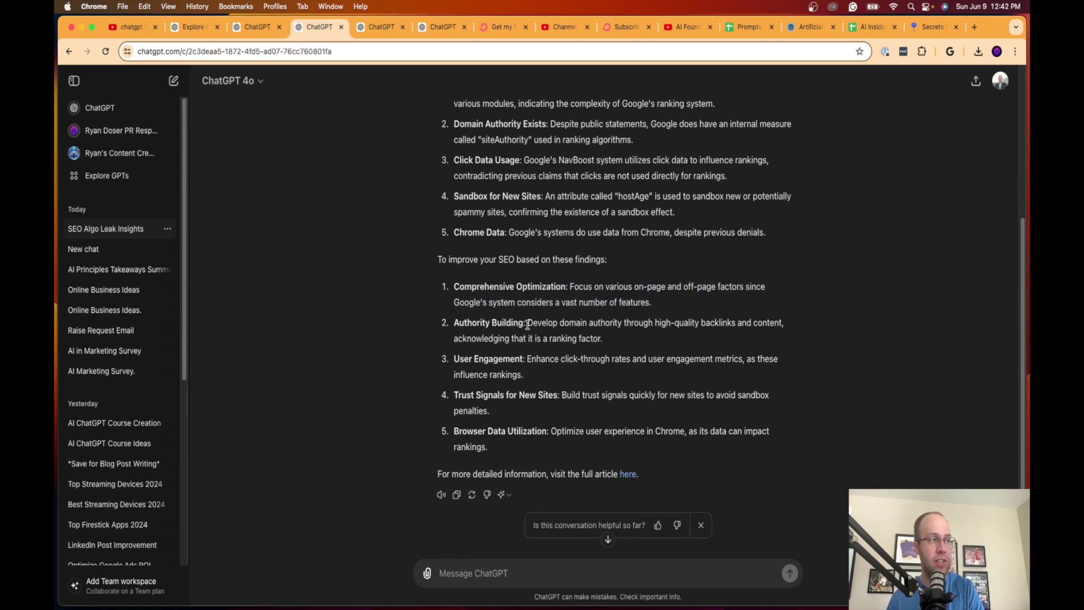
double_click(623, 308)
left_click(576, 345)
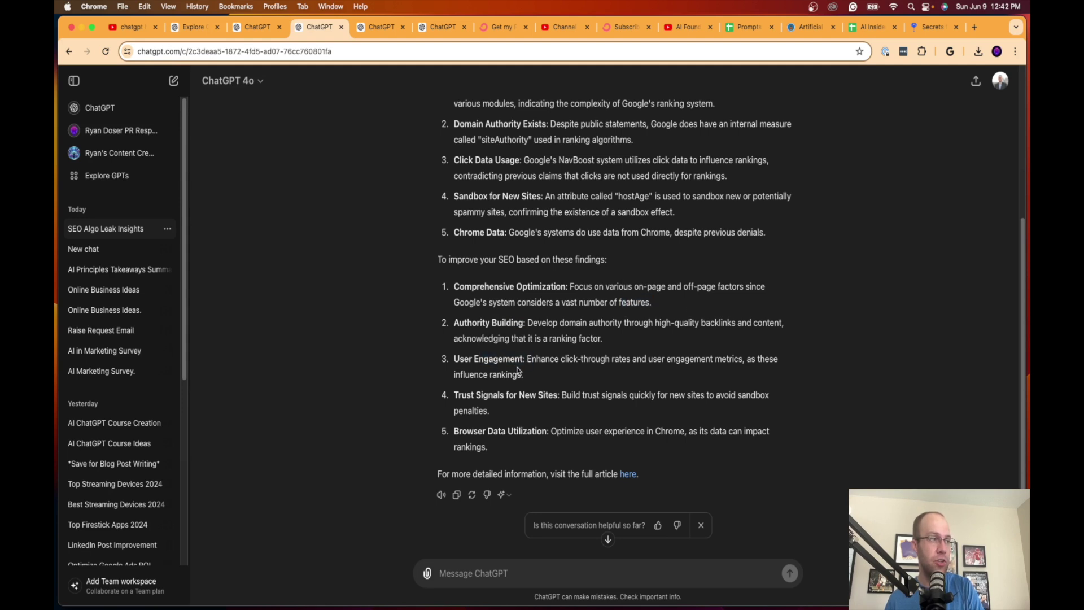
Point out the trust signals advice, then bring up the ipullrank leak article.
left_click_drag(493, 395, 573, 397)
left_click(573, 396)
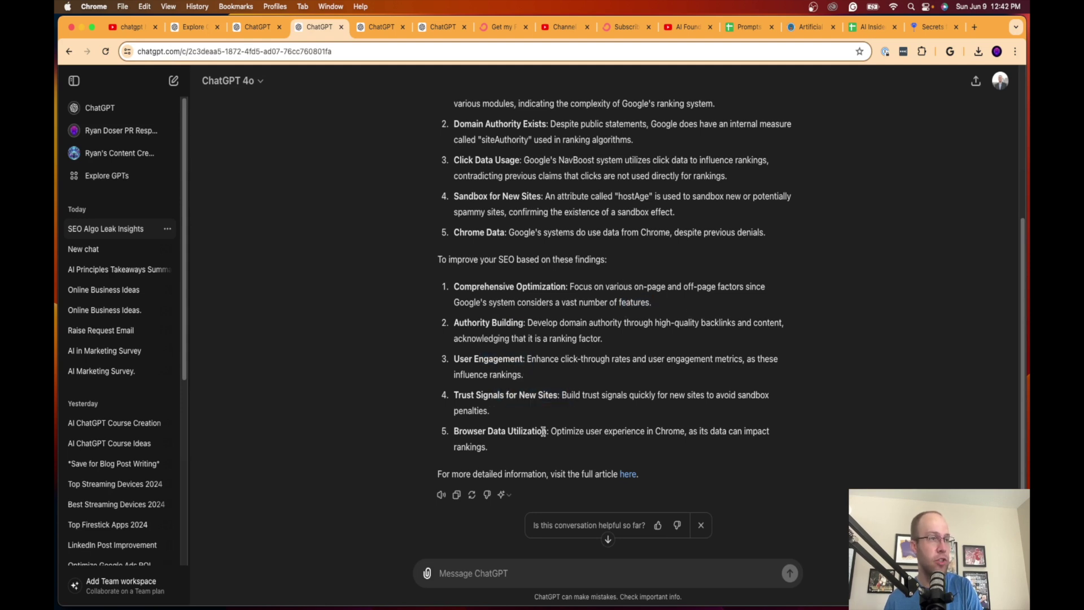
left_click_drag(554, 432, 508, 432)
left_click(507, 432)
scroll(579, 418, "down", 1)
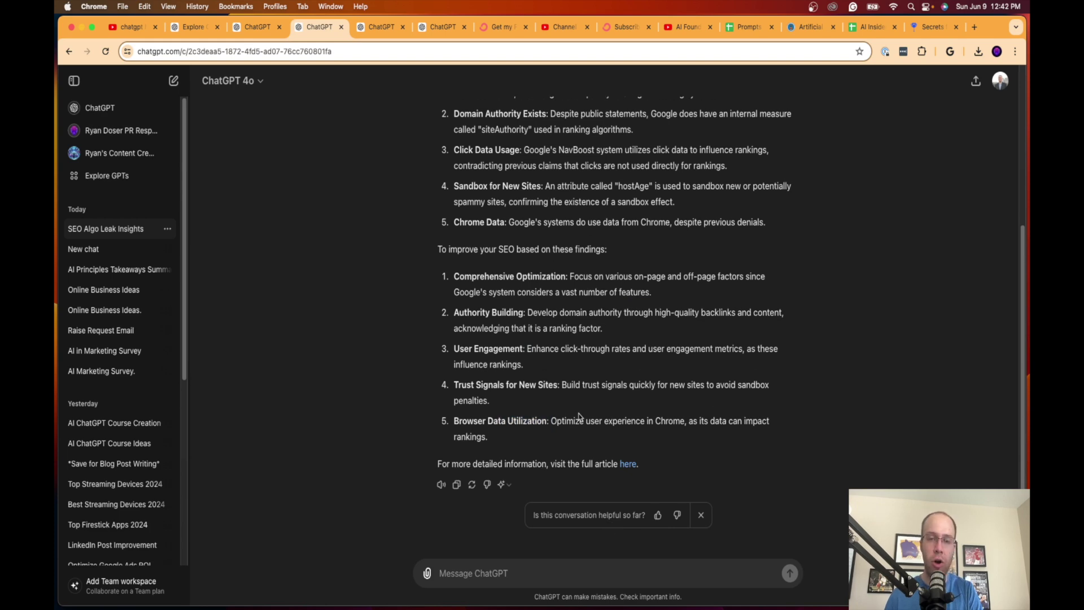
scroll(592, 395, "up", 5)
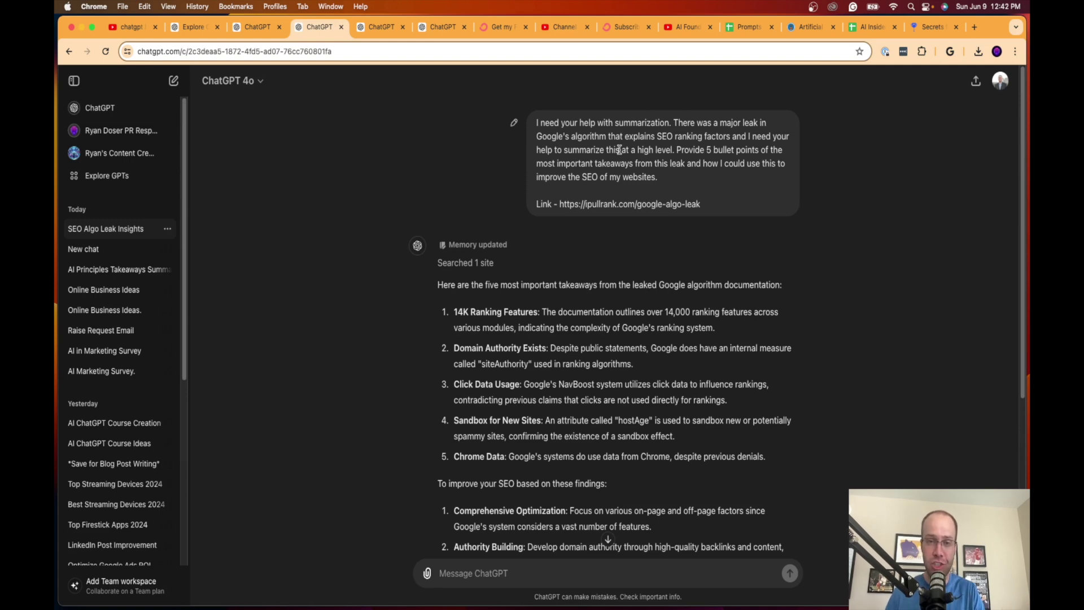
left_click(929, 26)
Skim the ipullrank leak article, then go back to the SEO Algo Leak Insights chat.
scroll(671, 290, "down", 10)
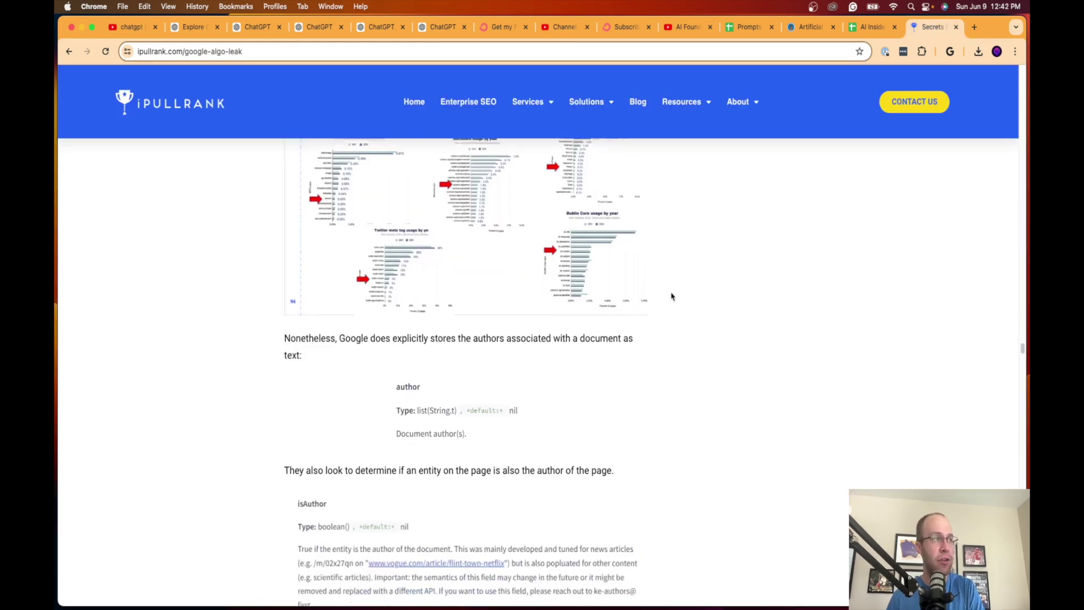
scroll(686, 285, "up", 10)
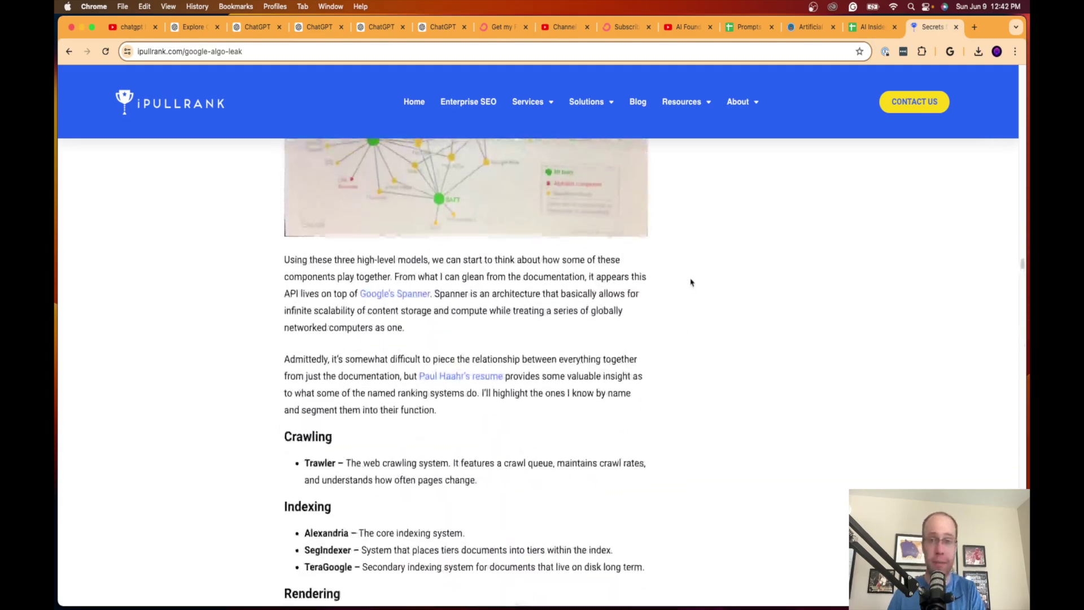
scroll(691, 282, "down", 15)
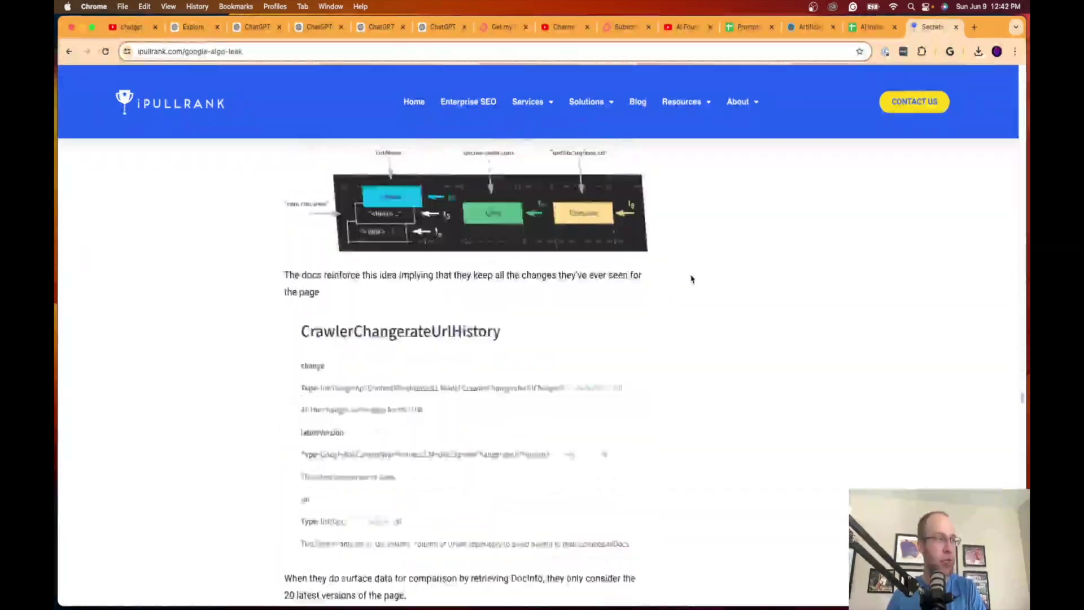
scroll(692, 278, "up", 10)
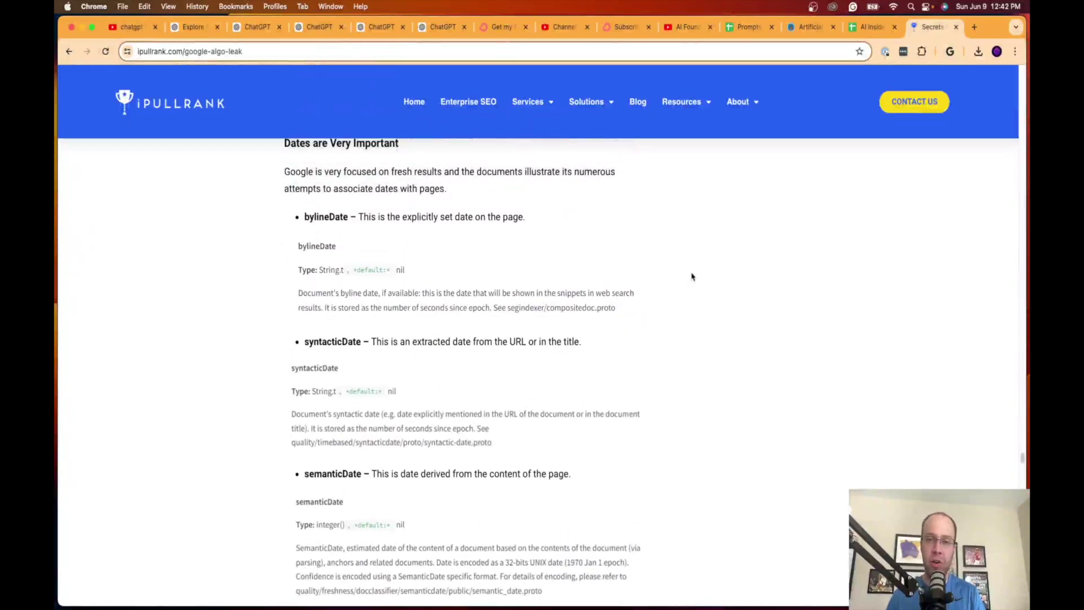
scroll(692, 276, "down", 15)
scroll(719, 283, "up", 20)
scroll(721, 283, "up", 10)
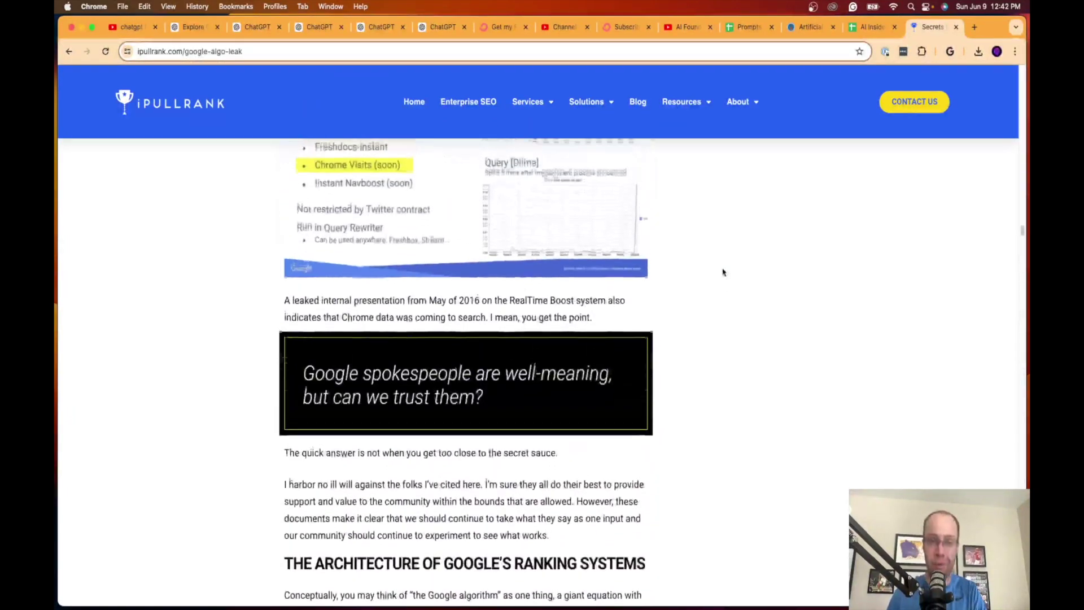
scroll(723, 273, "up", 20)
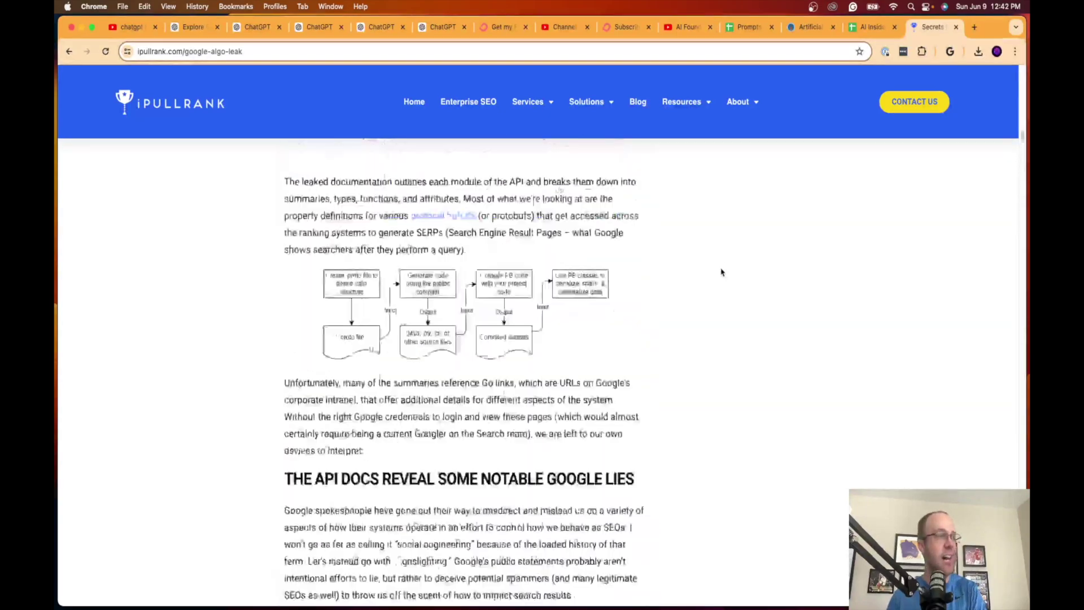
scroll(723, 273, "up", 15)
left_click(320, 27)
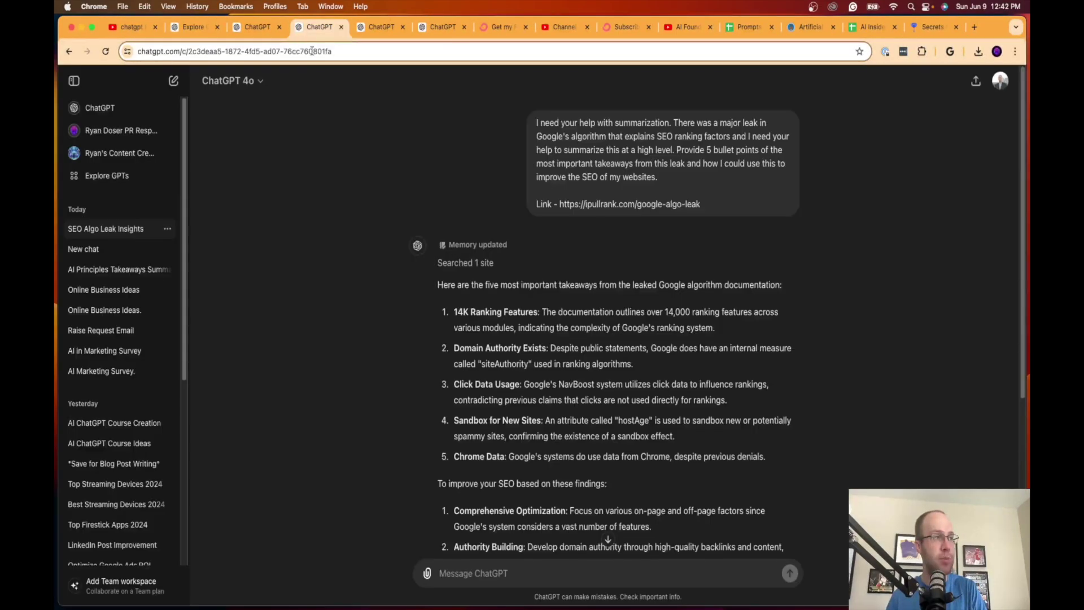
Start a new empty chat and attach bitcoin.pdf uploaded from the computer.
mouse_move(483, 252)
left_click(171, 82)
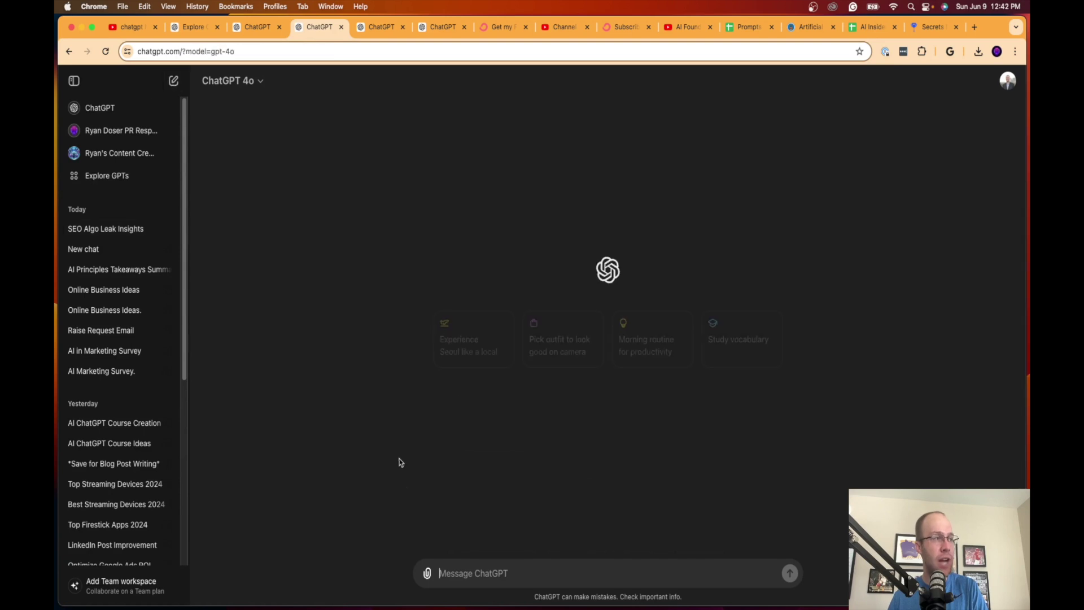
left_click(428, 573)
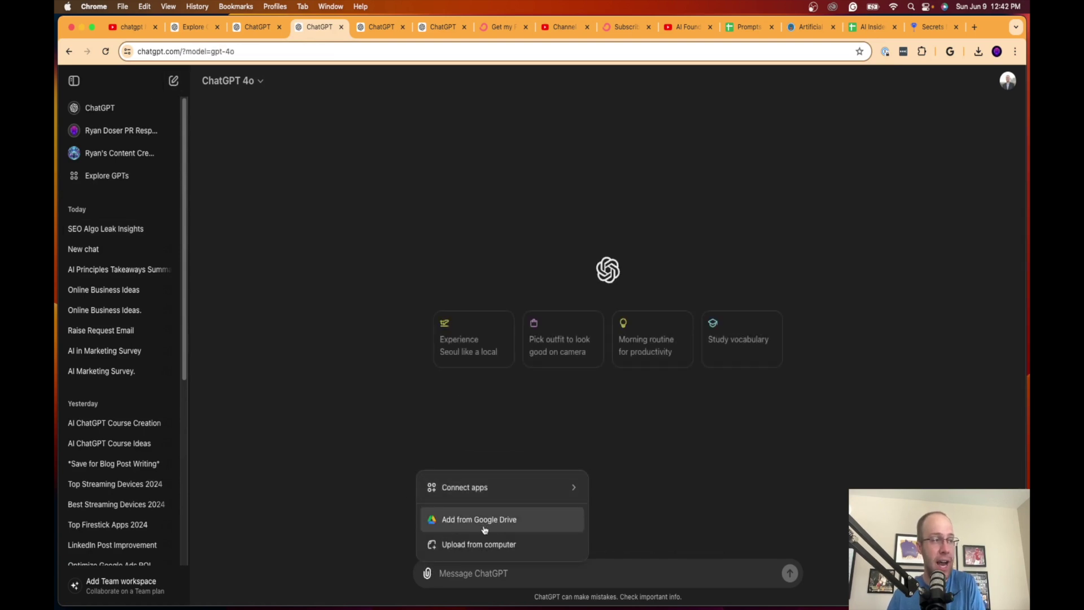
left_click(409, 575)
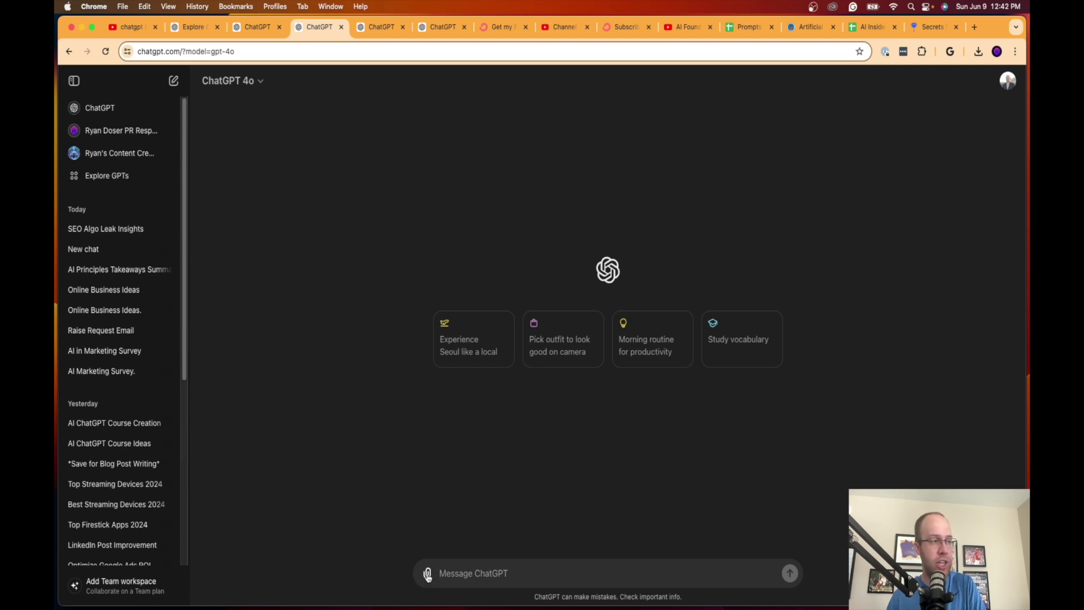
left_click(427, 575)
left_click(478, 545)
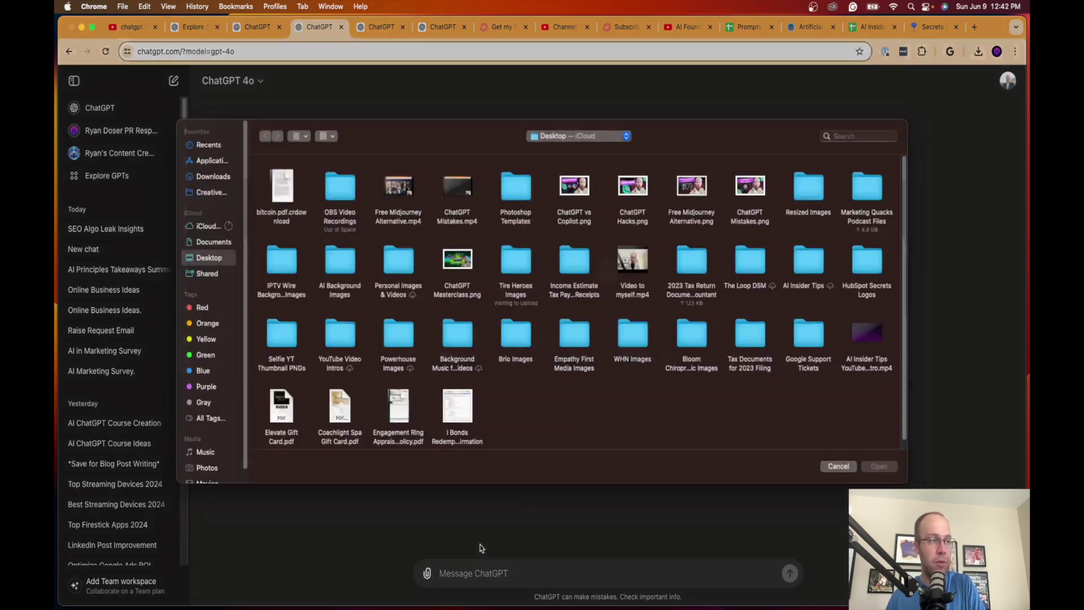
left_click(840, 477)
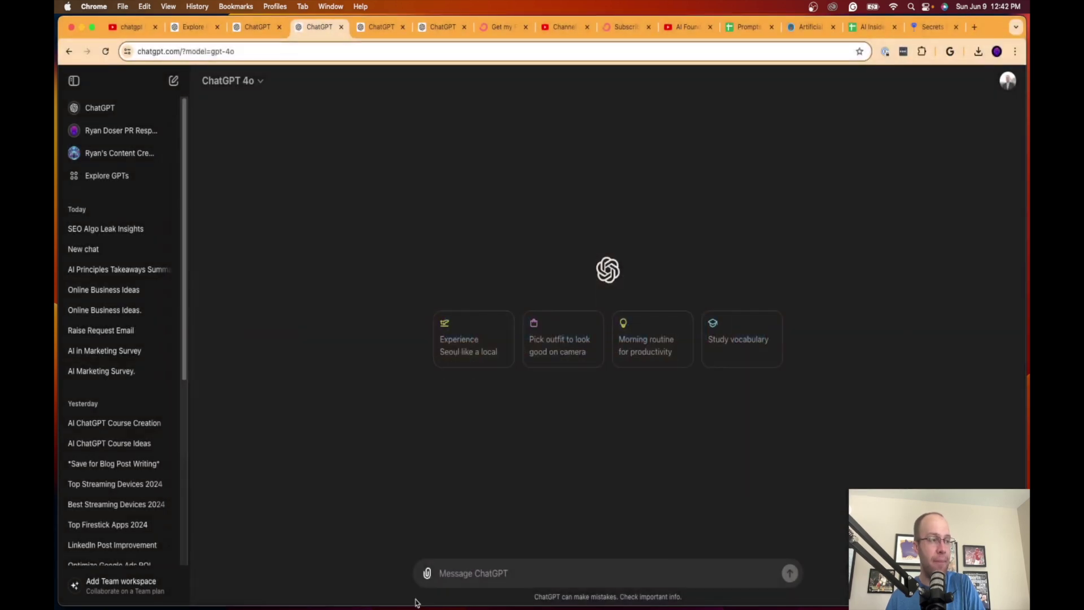
left_click(427, 574)
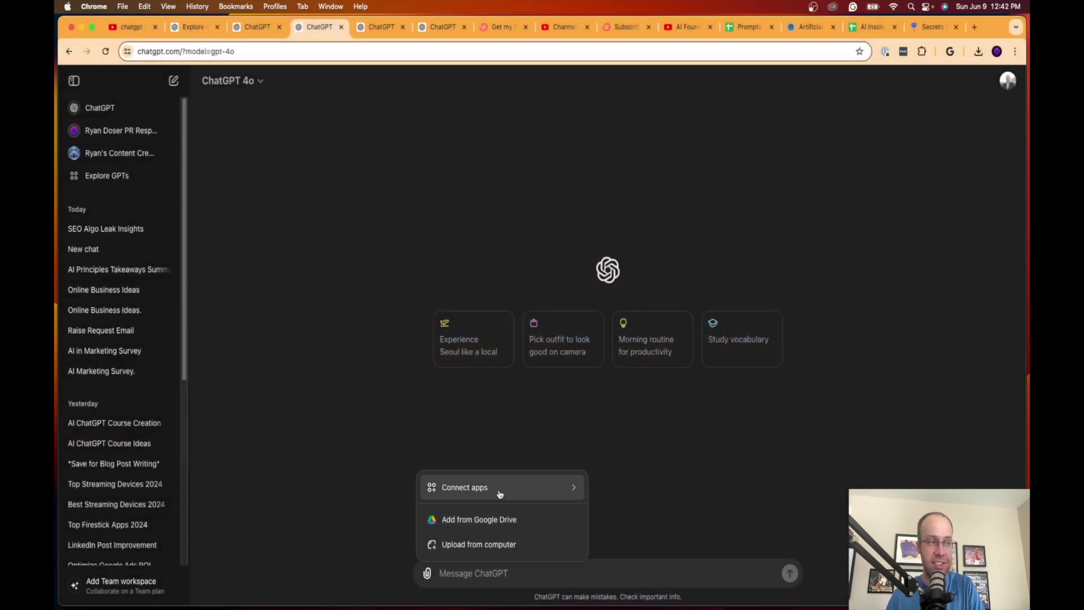
mouse_move(498, 490)
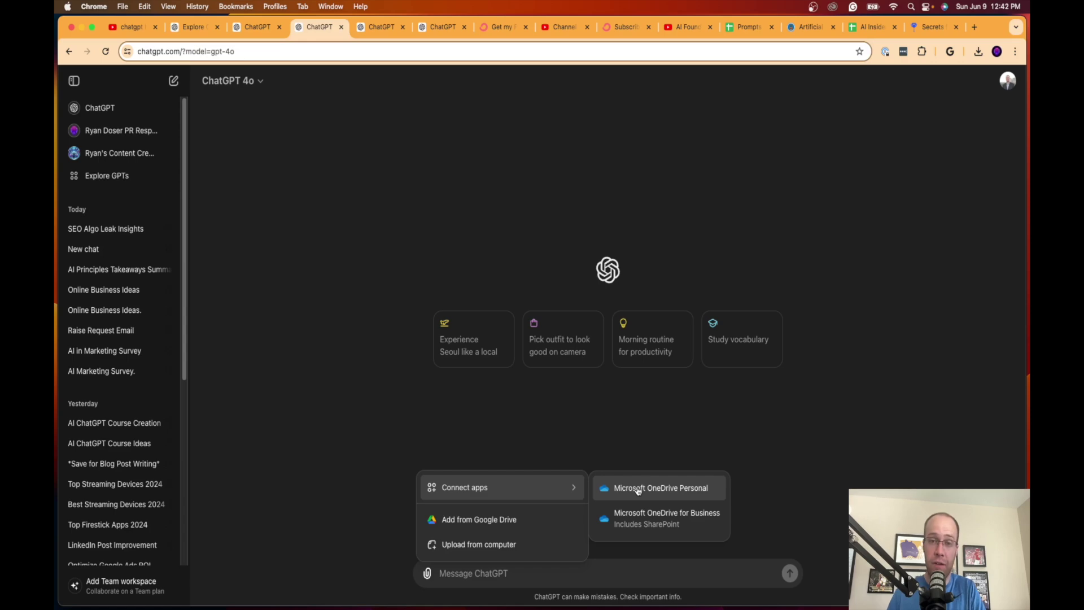
left_click(491, 545)
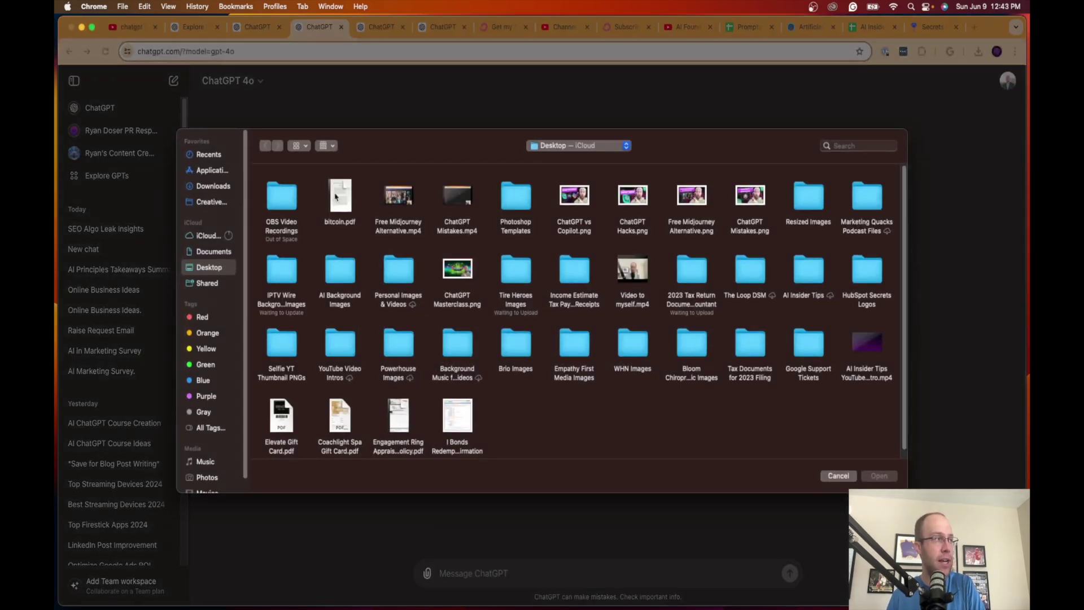
double_click(605, 268)
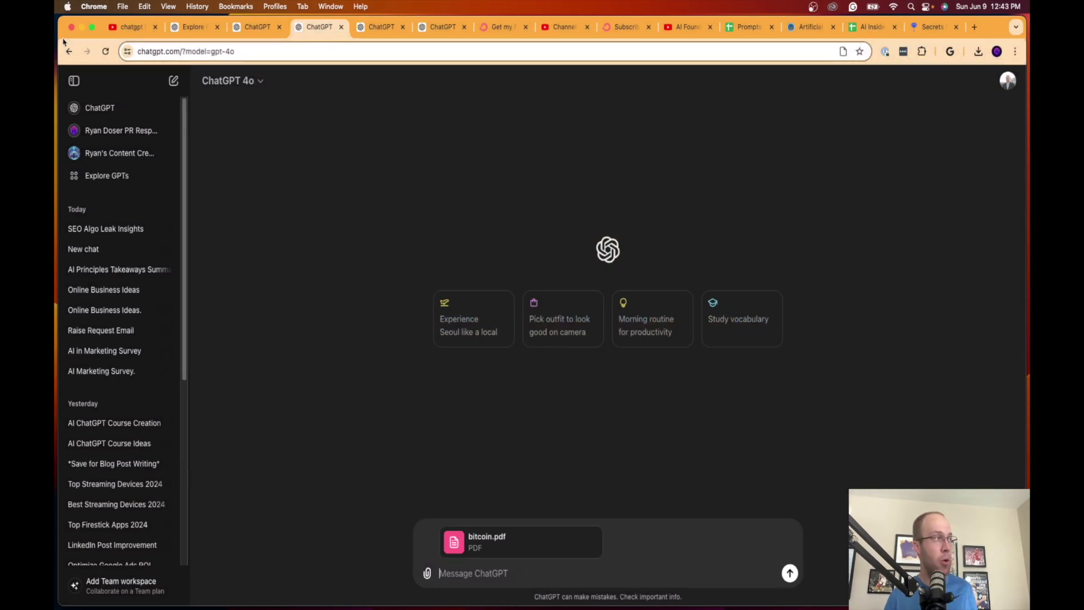
Copy the earlier SEO summarization prompt into a new chat with bitcoin.pdf attached.
left_click(101, 248)
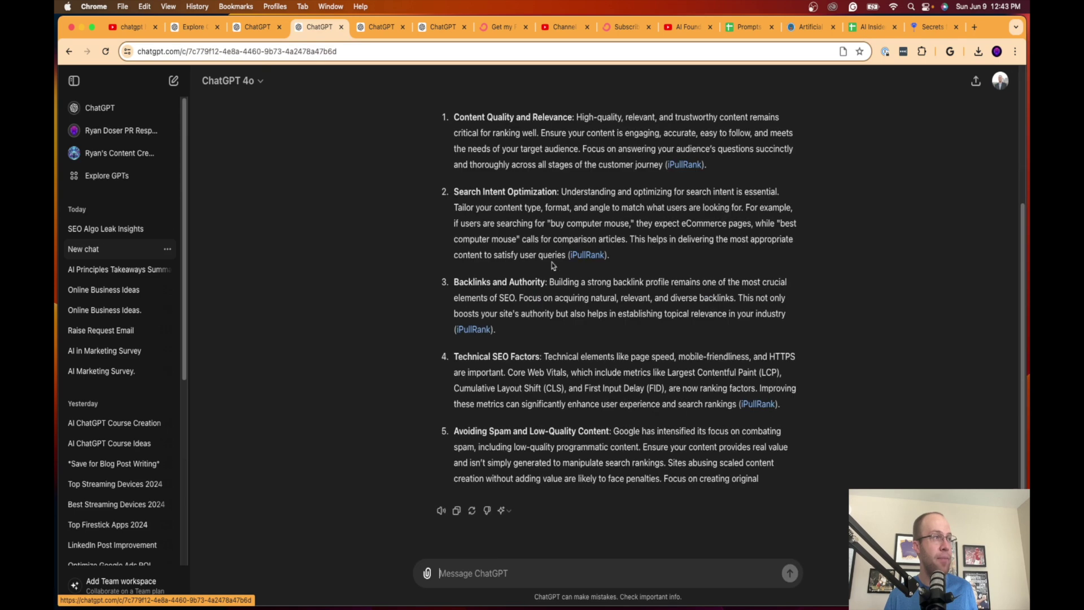
left_click_drag(720, 207, 535, 131)
key("super+c")
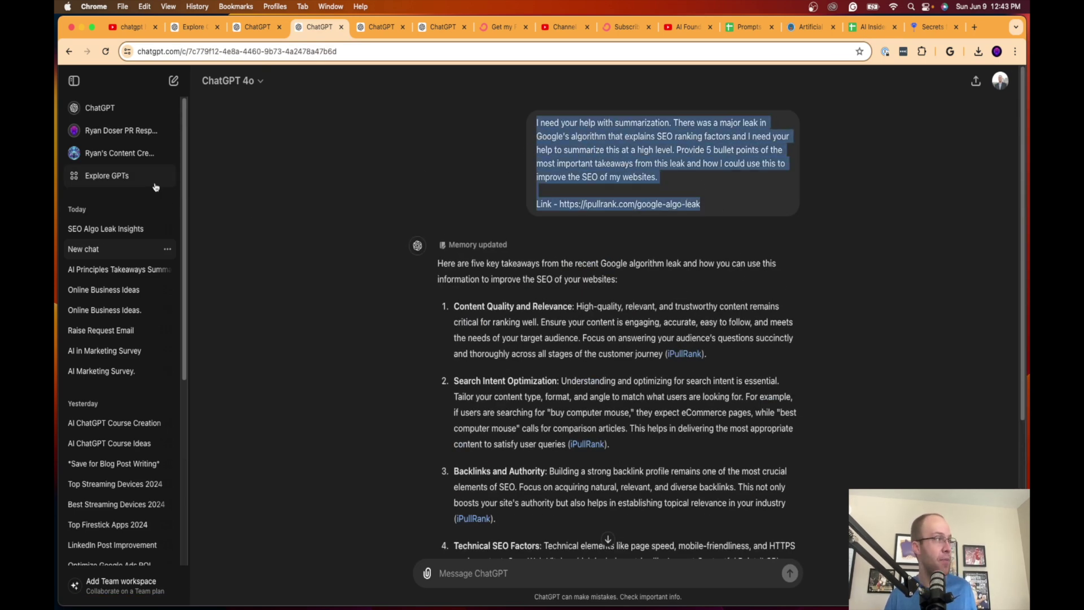
left_click(173, 80)
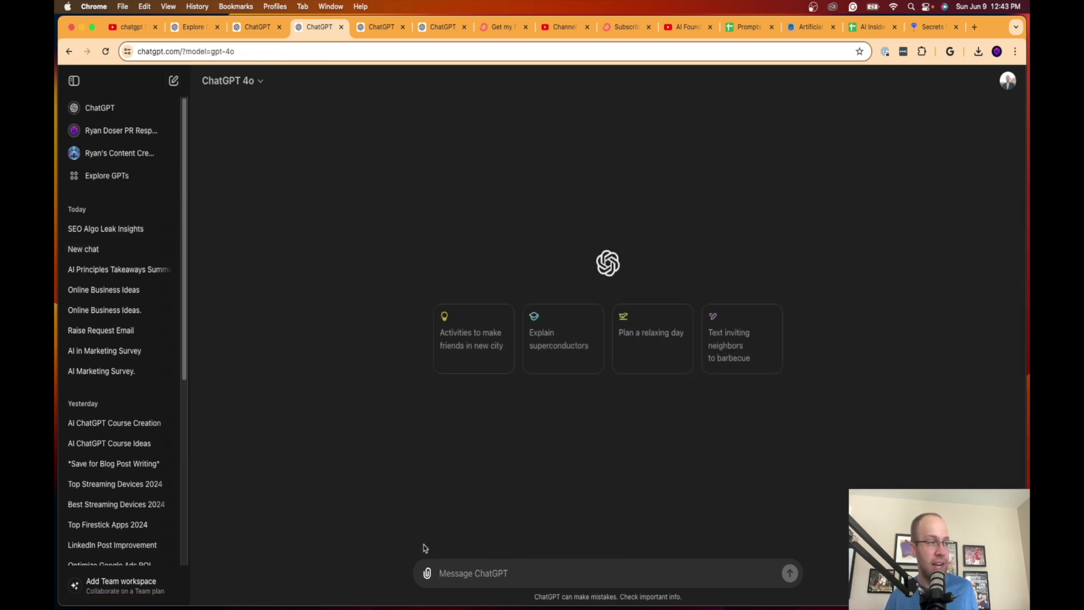
left_click(428, 572)
left_click(500, 545)
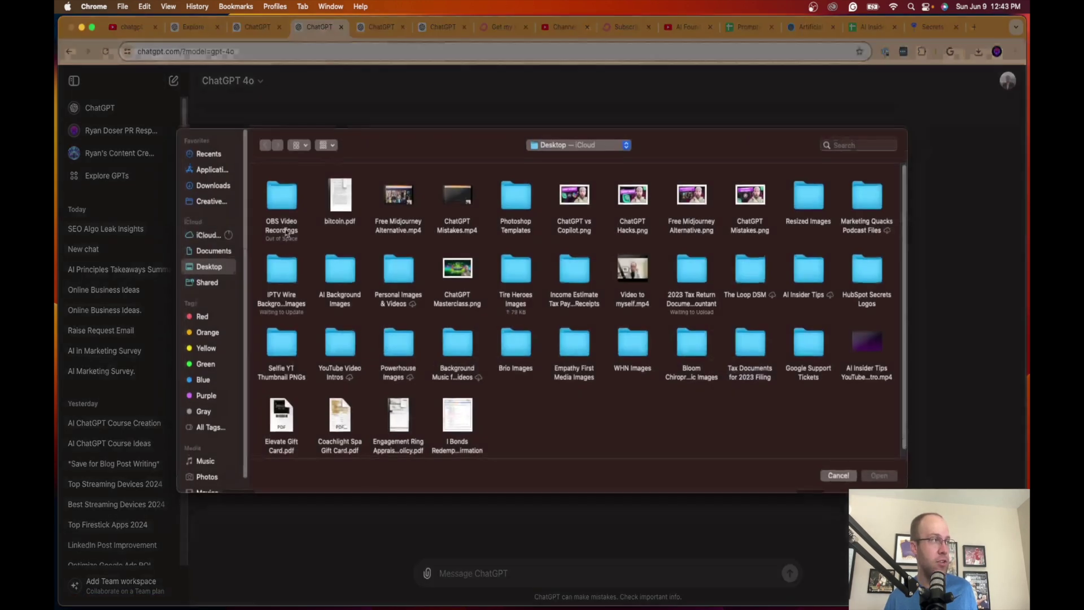
double_click(334, 218)
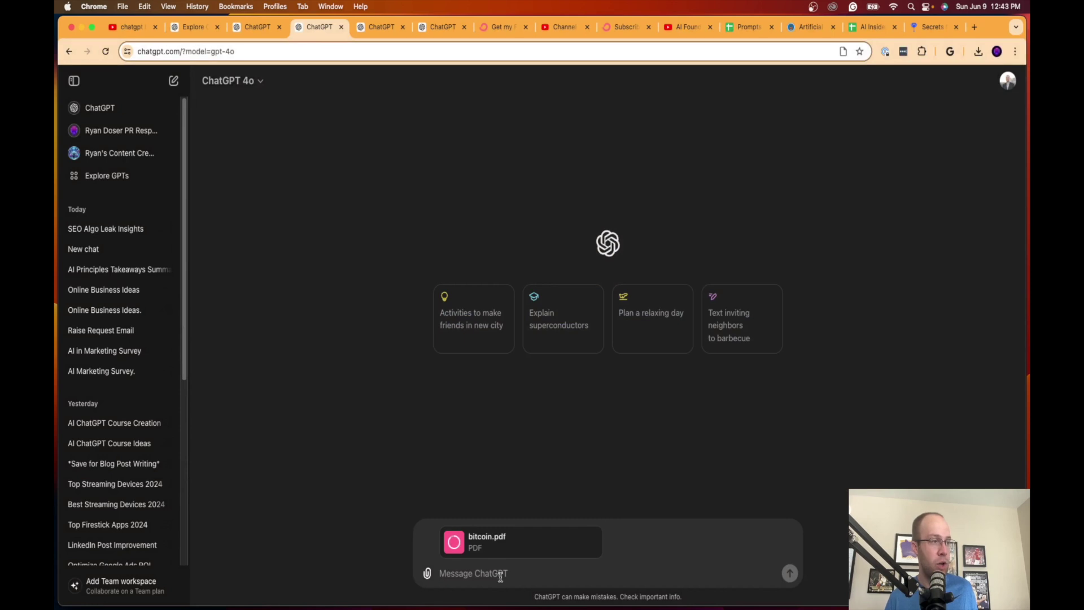
key("super+v")
Delete the article link and leak description, and replace the word 'leak' with 'PDF'.
left_click_drag(635, 570, 438, 574)
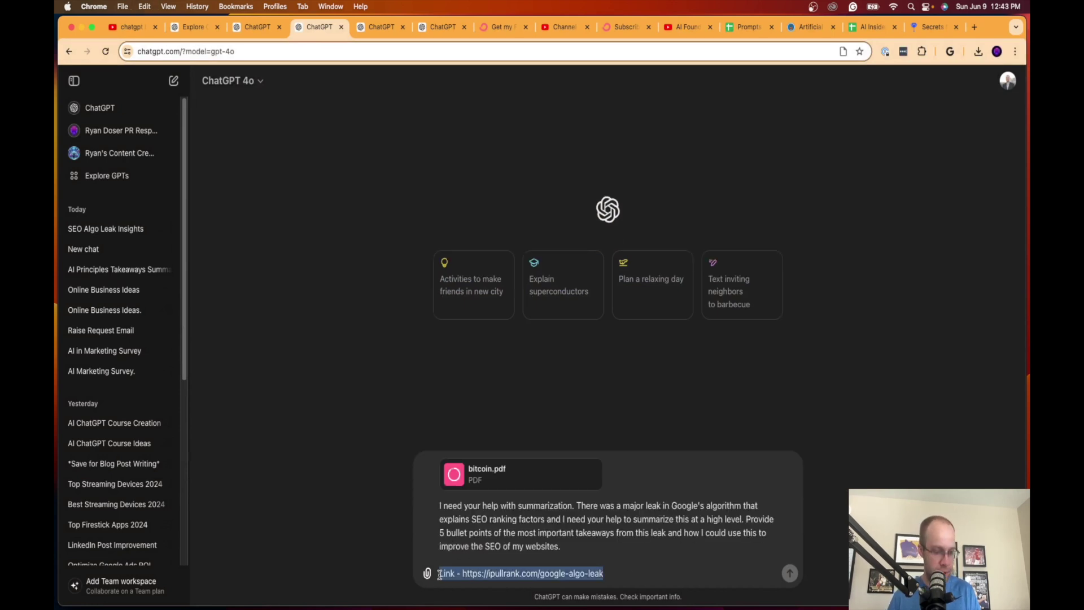
key("BackSpace")
key("BackSpace")
key("BackSpace")
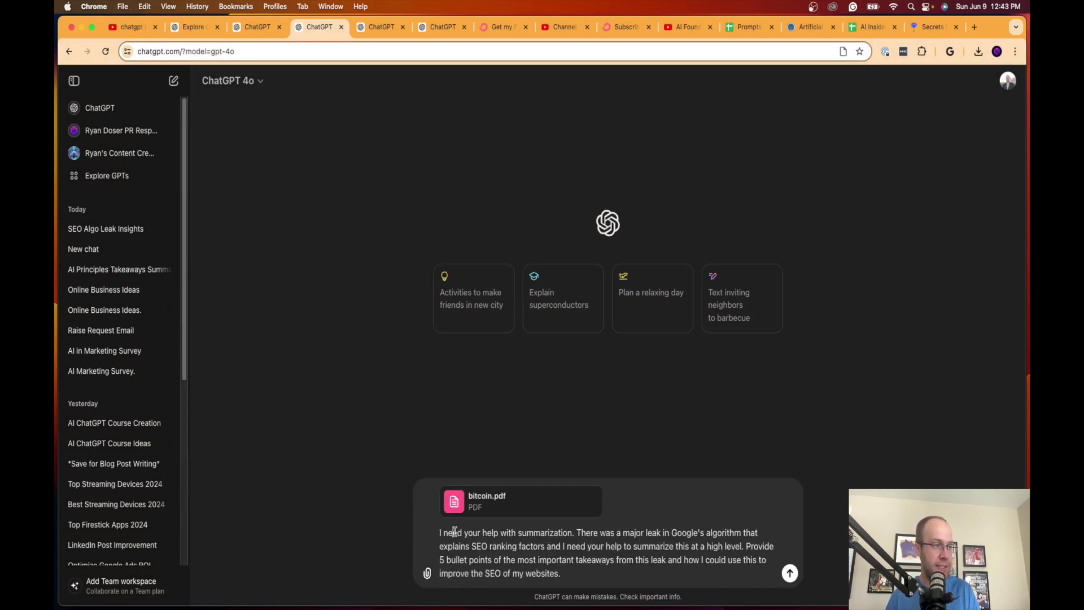
left_click_drag(455, 532, 650, 532)
left_click(558, 533)
left_click(647, 532)
left_click(743, 545, "shift")
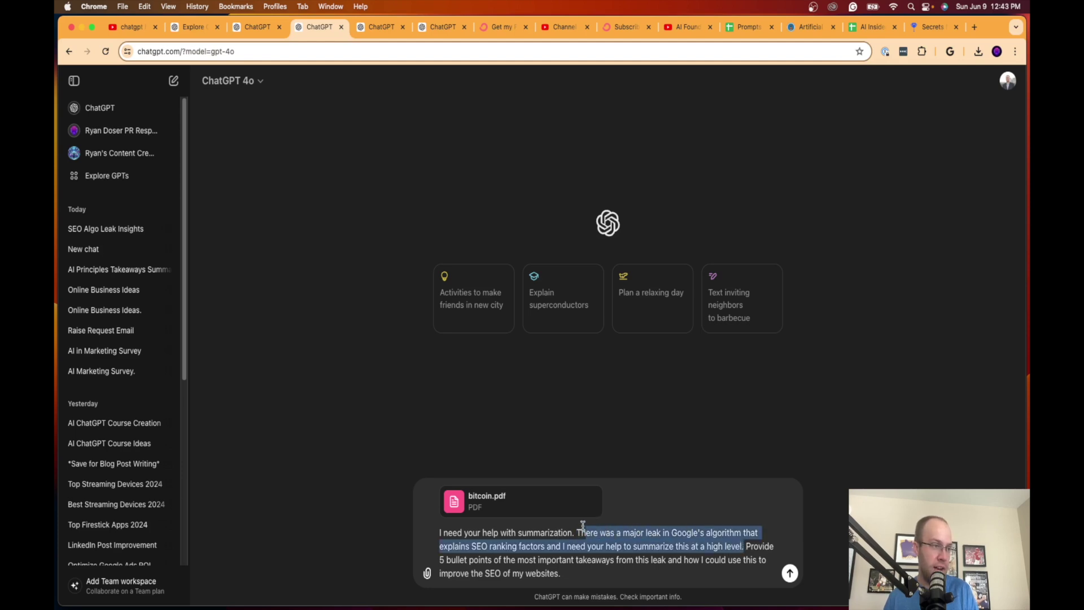
key("BackSpace")
key("BackSpace")
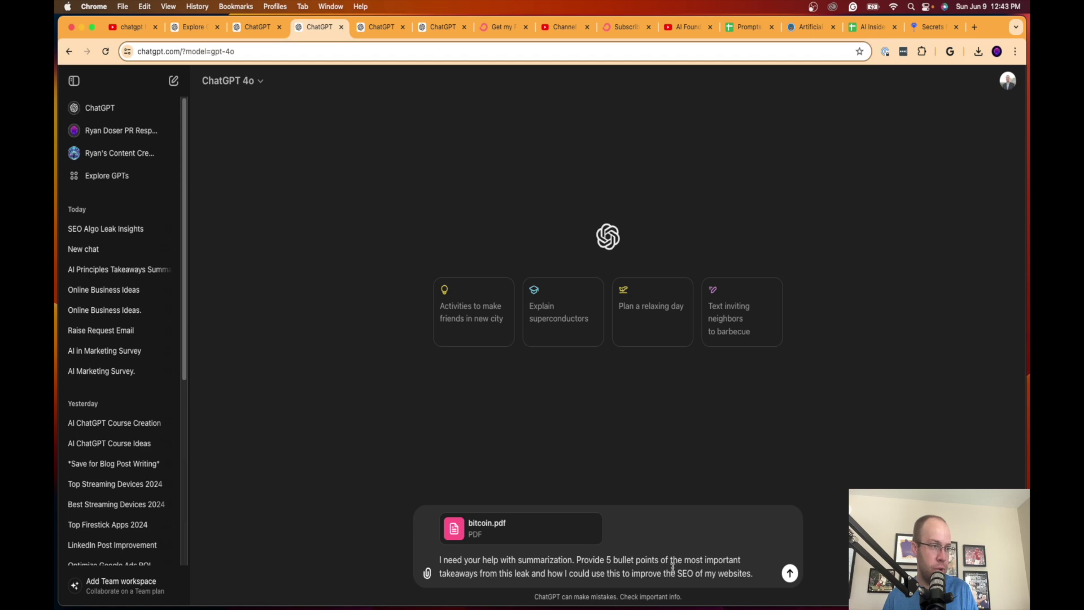
double_click(521, 575)
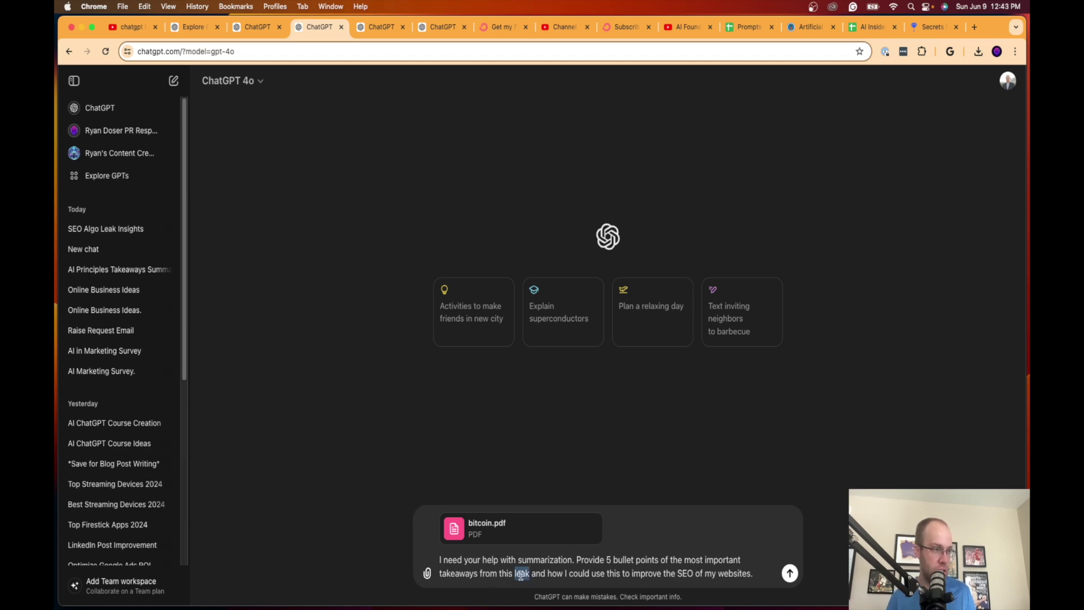
type("PDF")
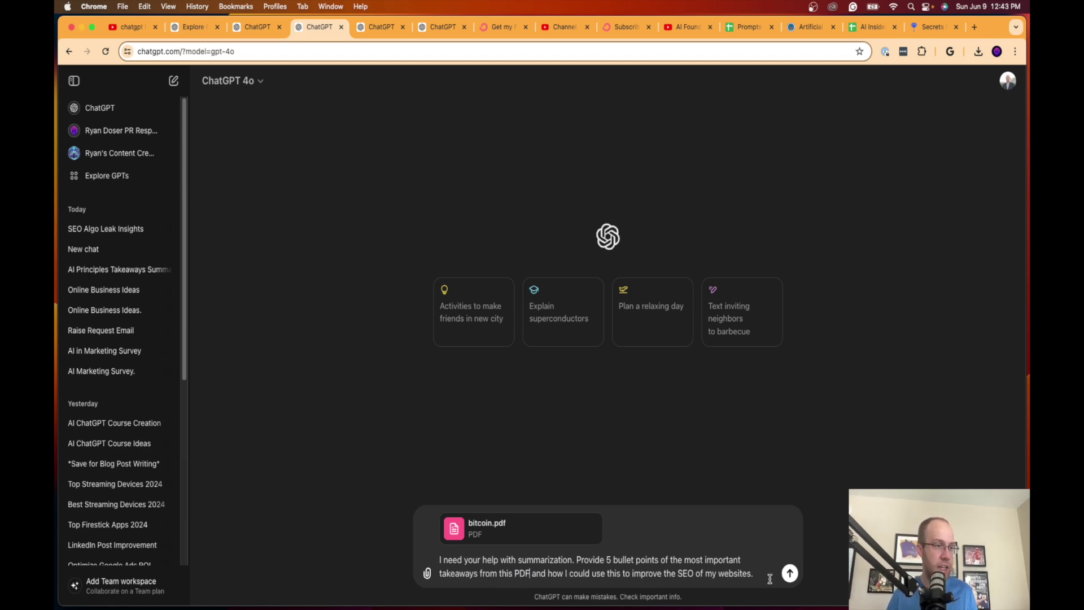
Rewrite the ending to ask for investment advice on this Bitcoin Whitepaper PDF and send it.
left_click_drag(769, 579, 626, 577)
key("BackSpace")
key("BackSpace")
key("BackSpace")
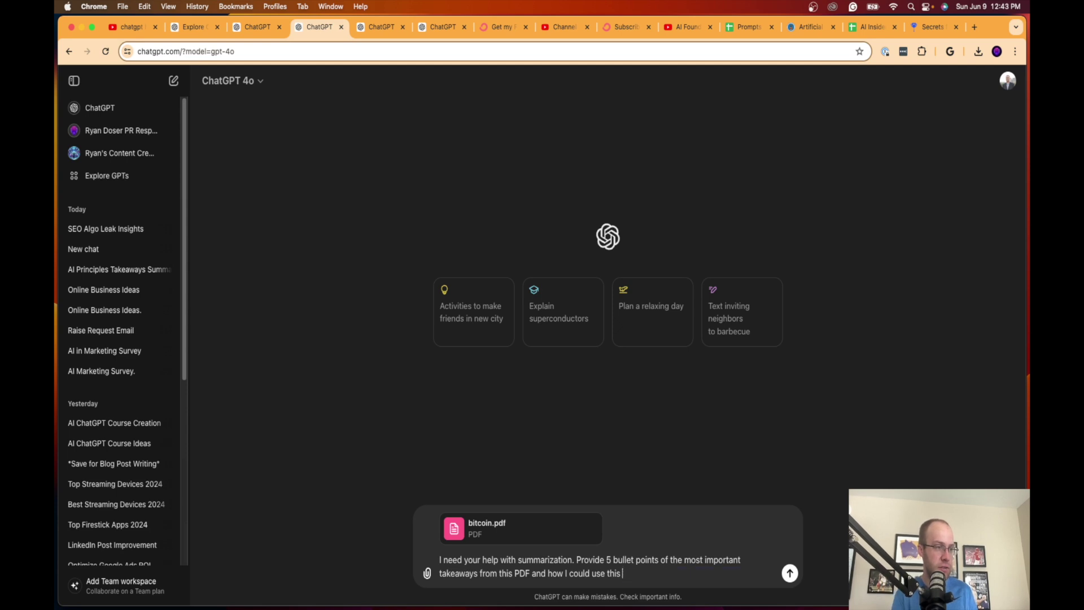
type("for investment advice.")
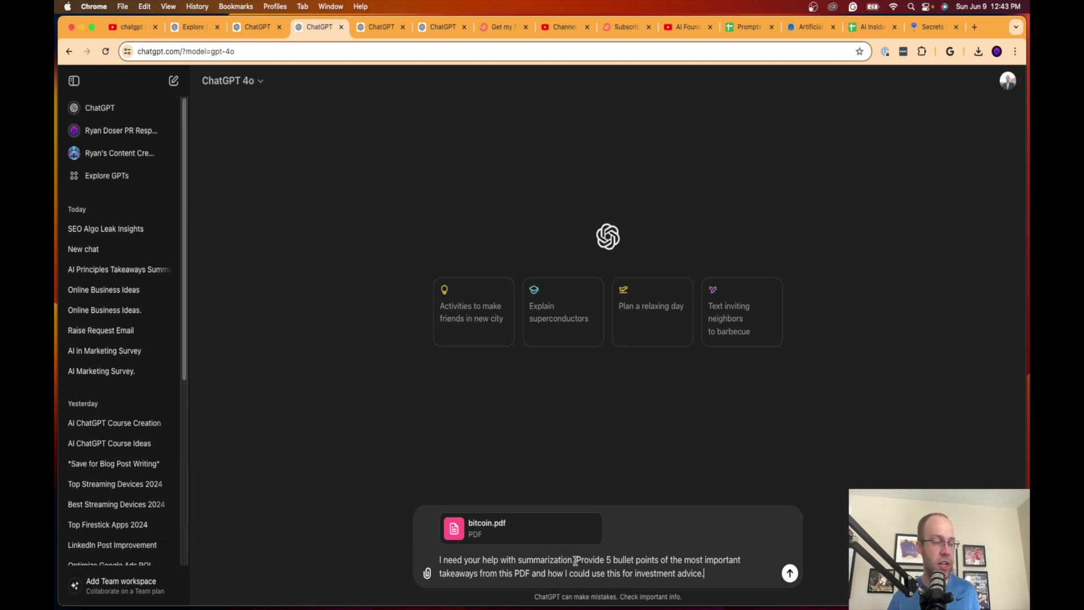
key("BackSpace")
type("of this")
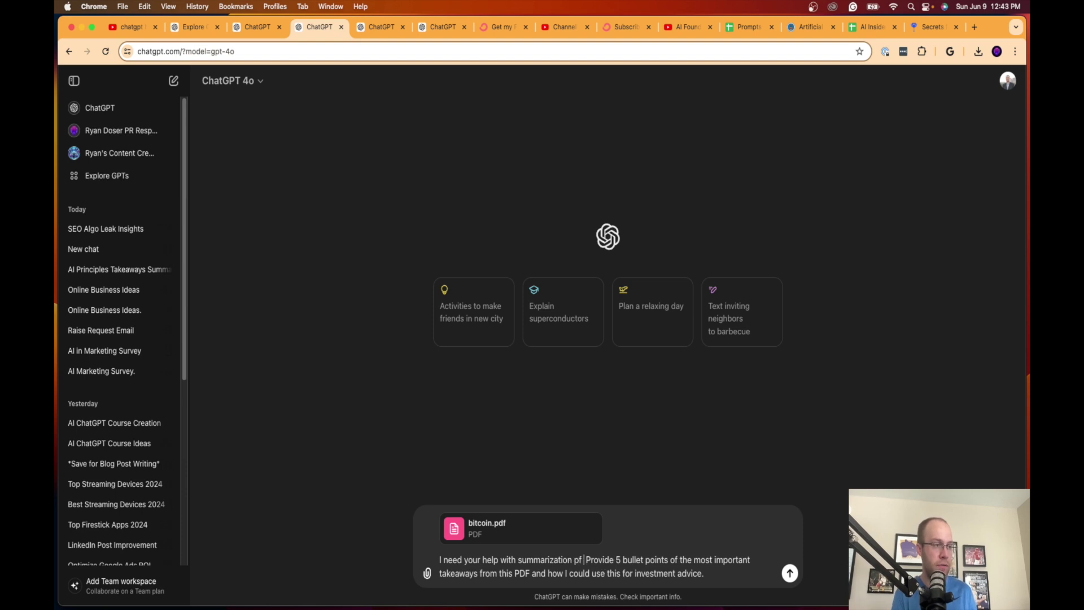
type(" Bitcoin Whitepaper")
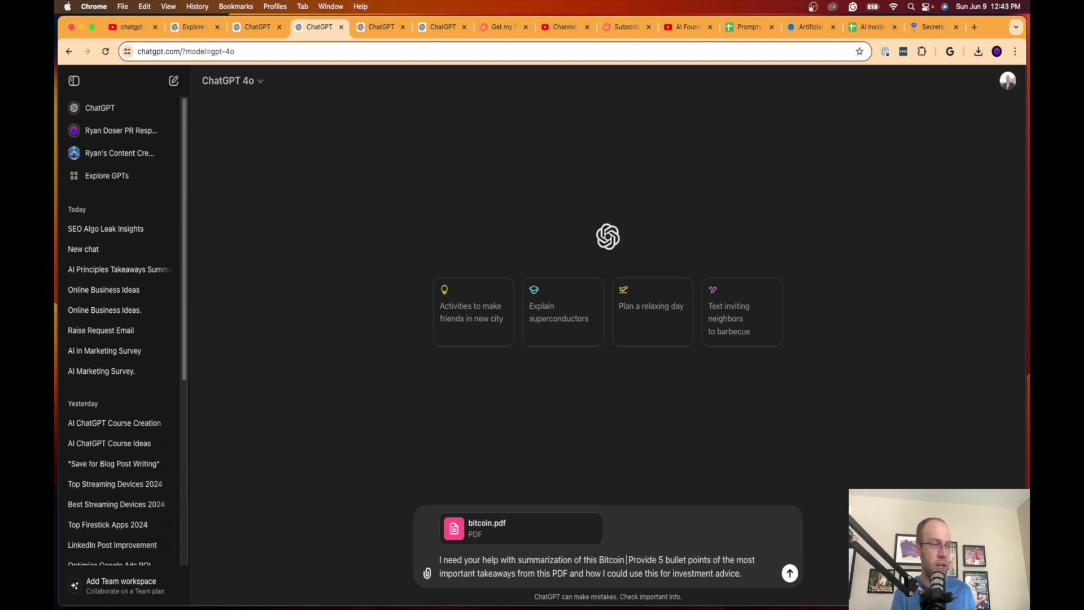
type(" PDF ")
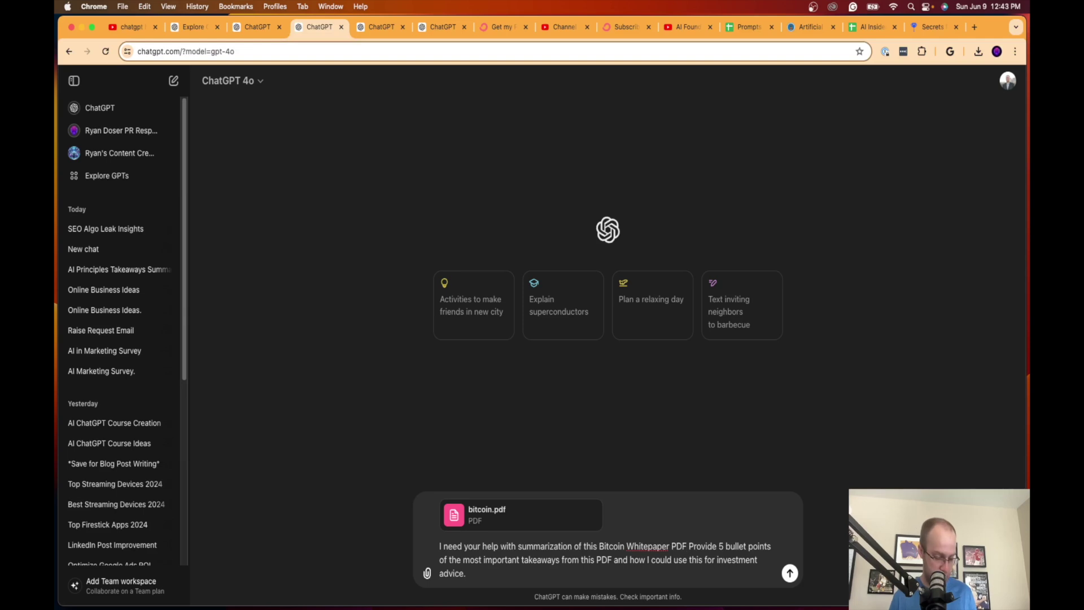
type(".")
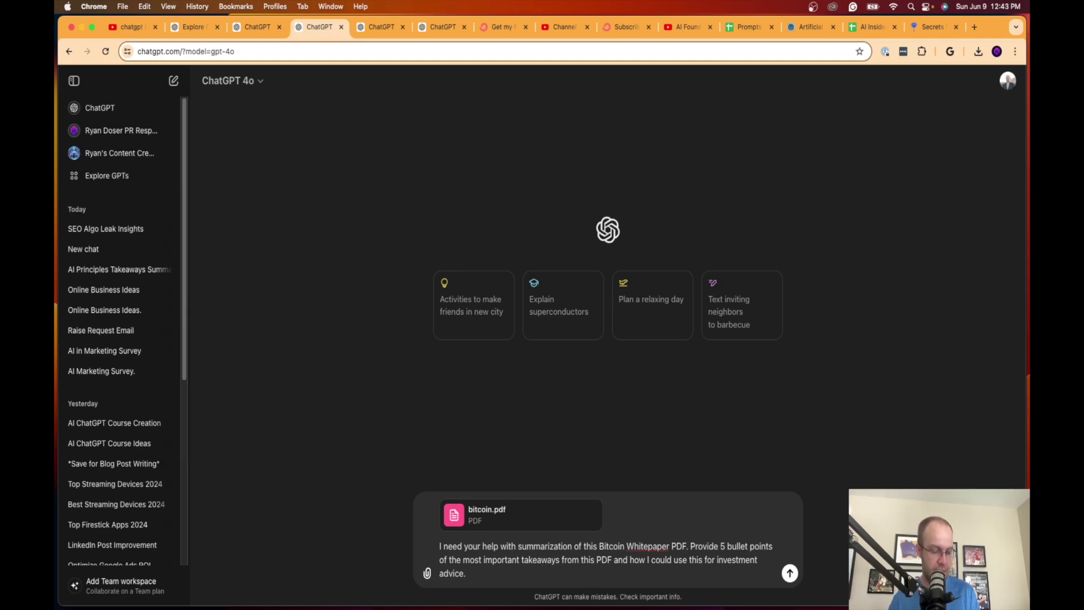
key("Return")
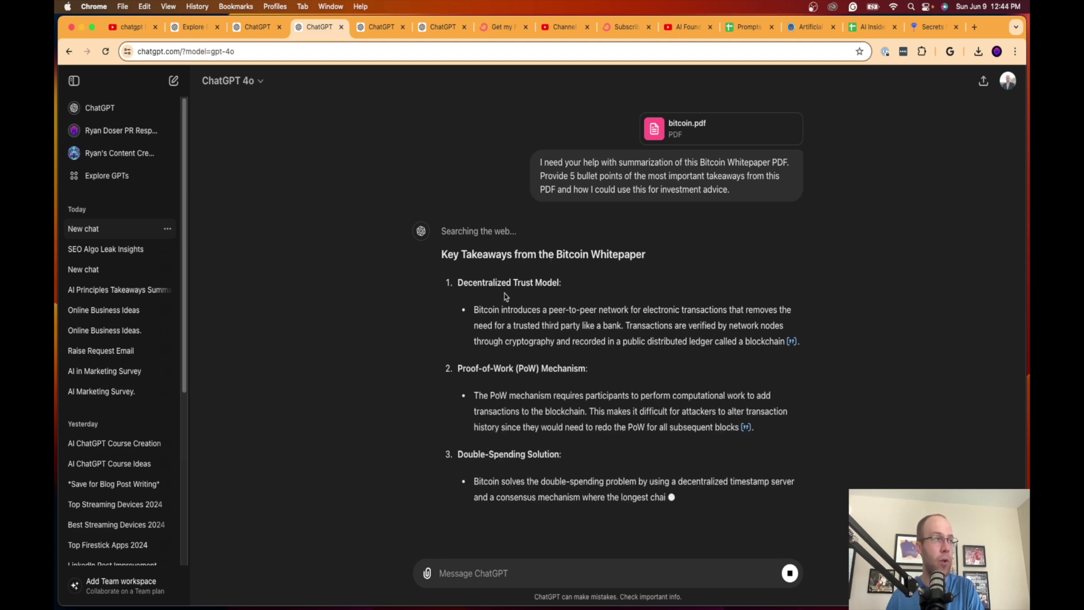
Read through the Bitcoin Whitepaper takeaways and investment advice, pointing out the network growth advice.
left_click_drag(563, 282, 557, 279)
left_click(567, 309)
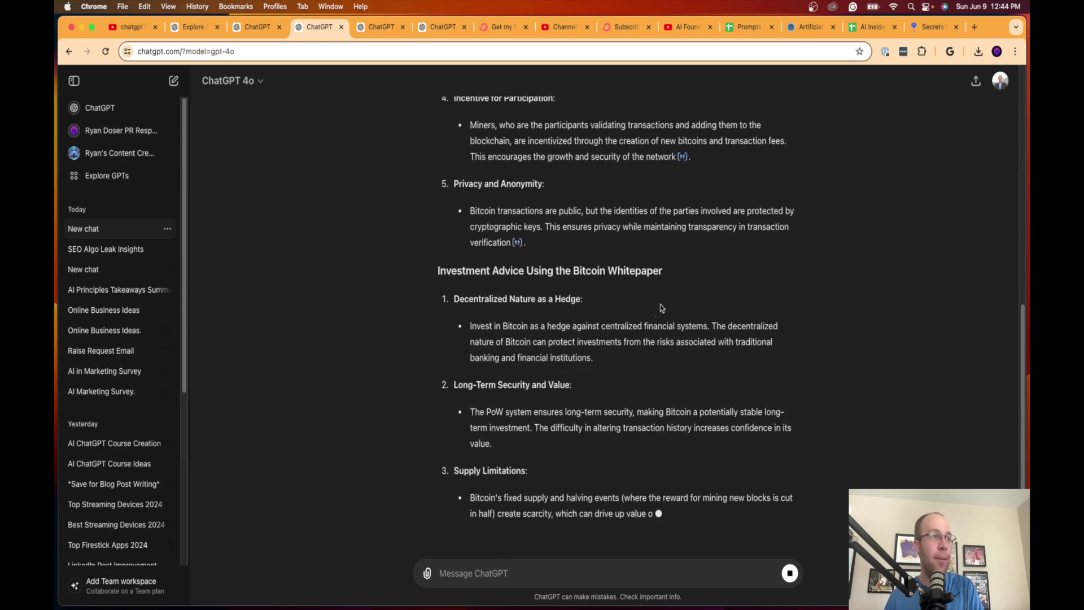
scroll(669, 284, "up", 15)
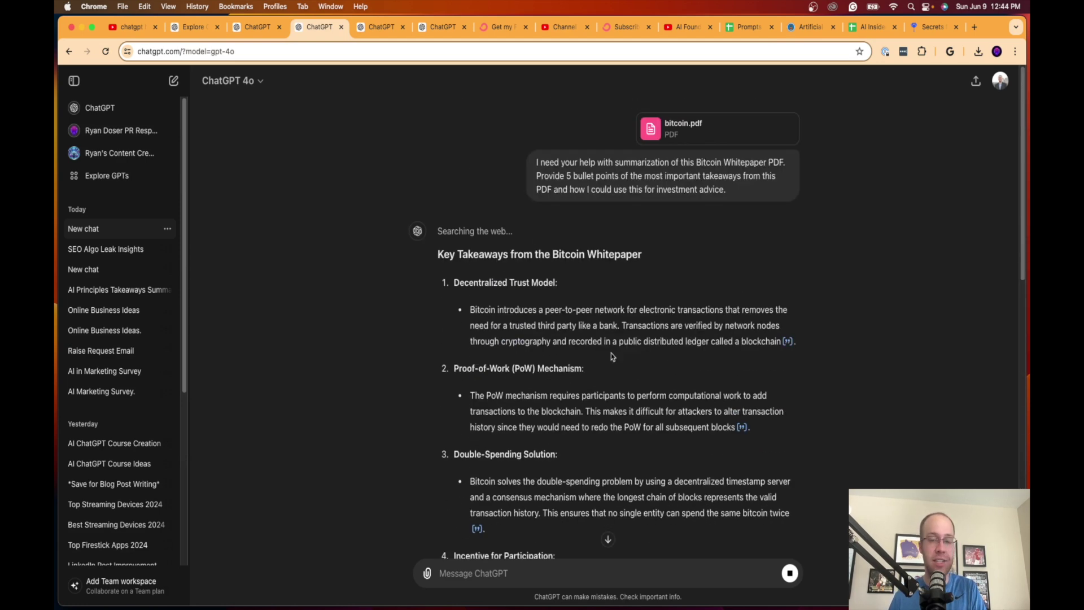
scroll(623, 366, "down", 10)
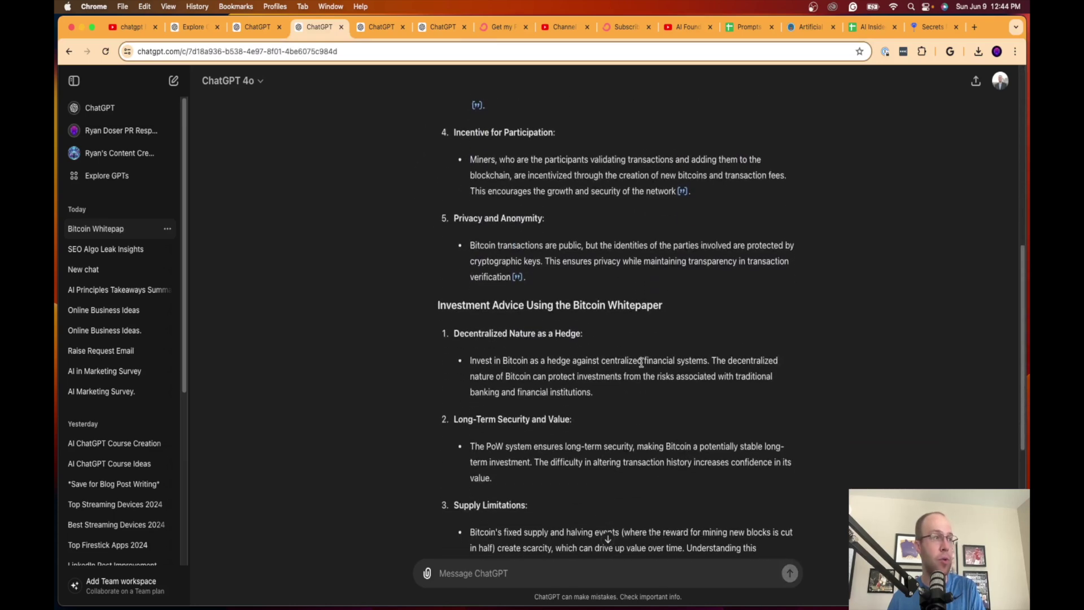
left_click_drag(589, 373, 567, 341)
left_click(570, 389)
scroll(602, 395, "down", 3)
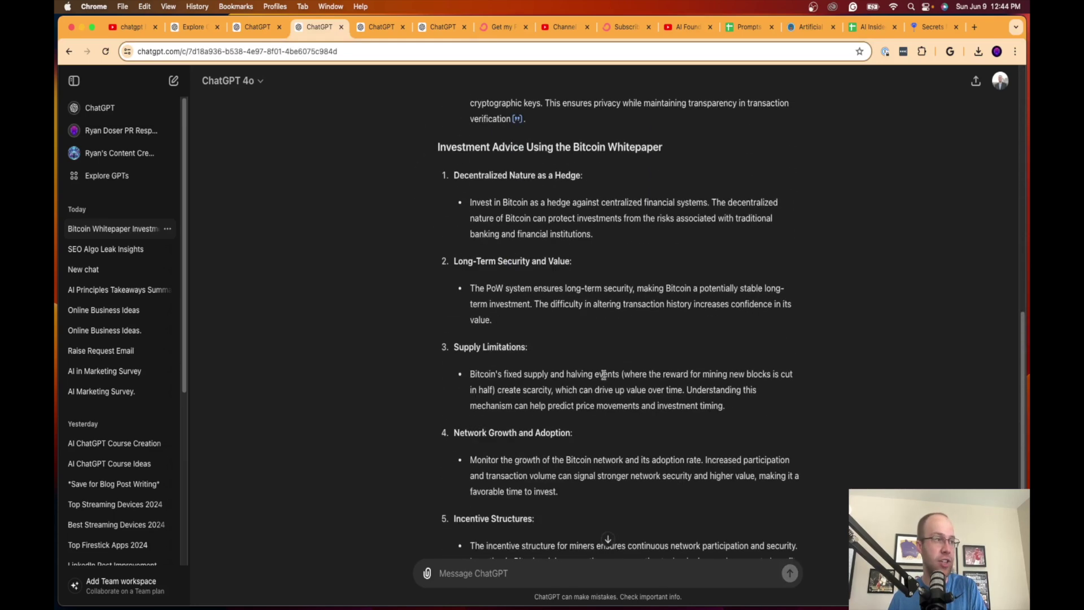
scroll(534, 302, "down", 2)
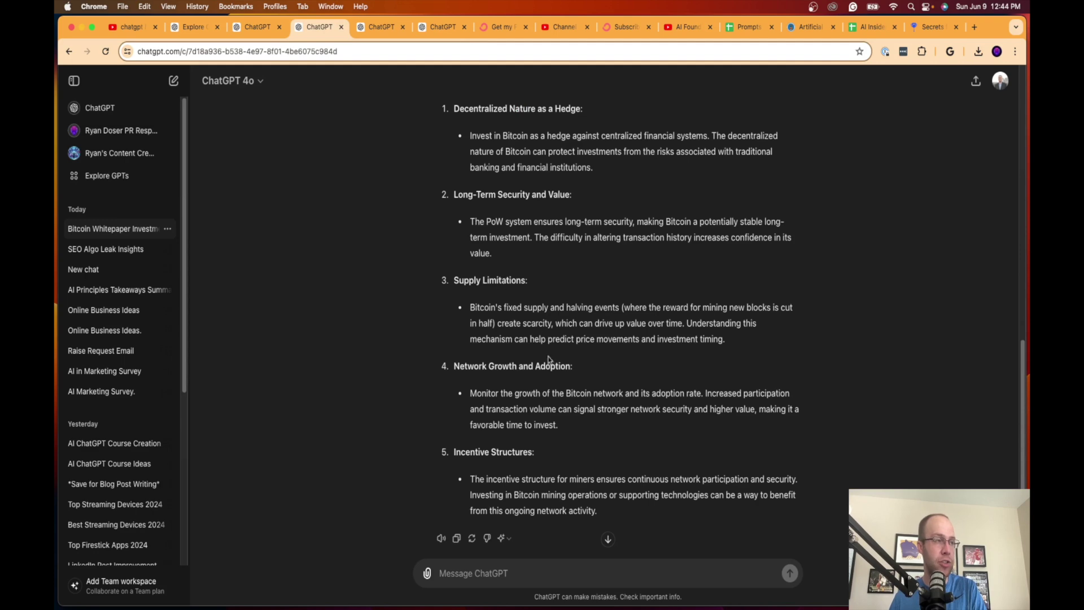
scroll(553, 378, "down", 1)
left_click_drag(575, 382, 470, 366)
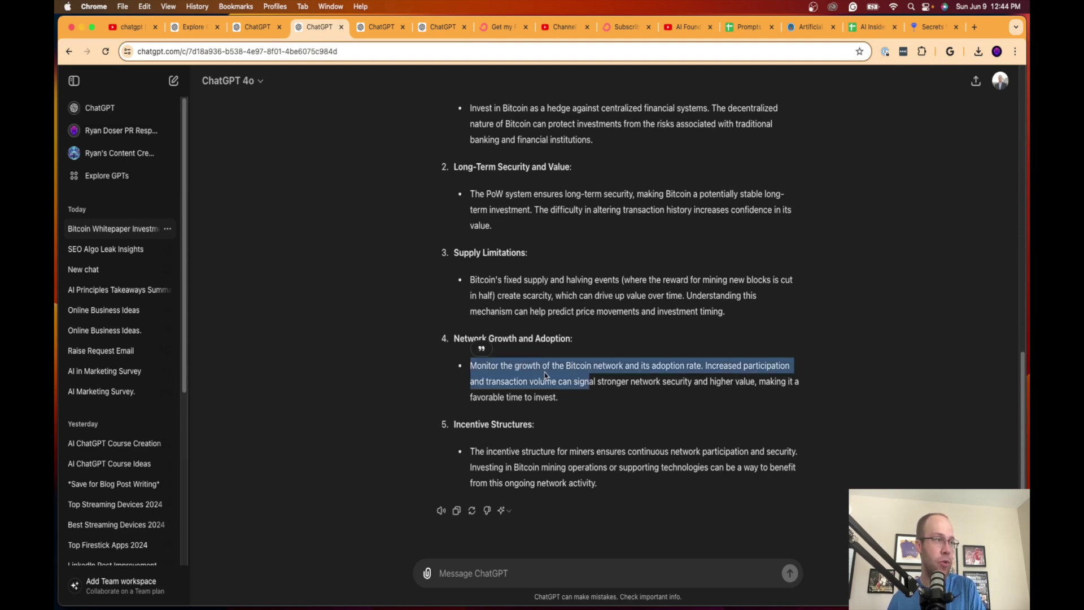
left_click(590, 445)
scroll(631, 448, "up", 15)
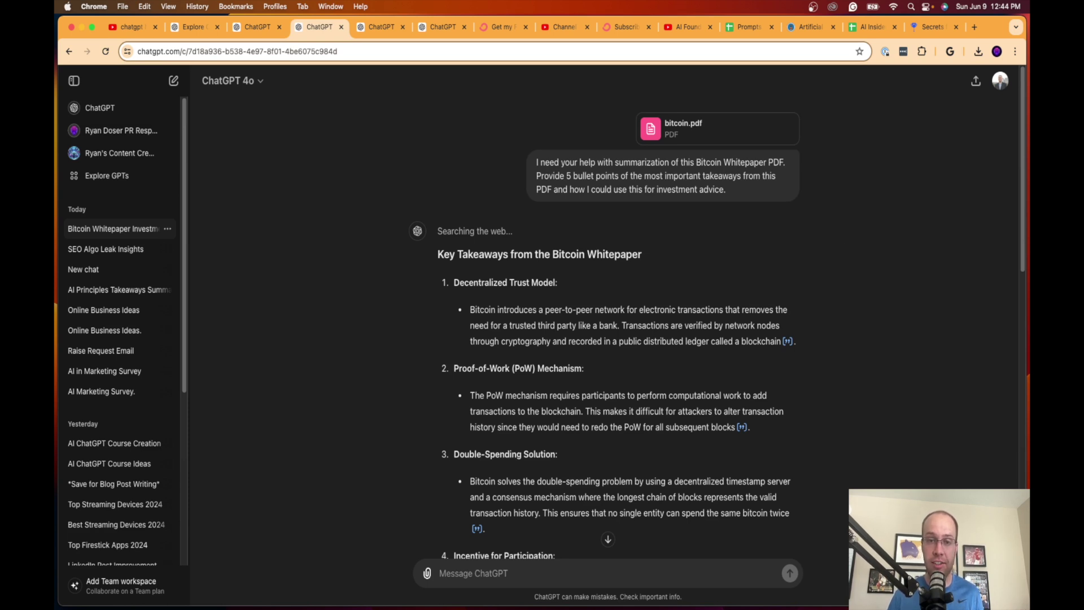
Paste the repurposing prompt with the YouTube transcript into the new chat on the next tab.
key("ctrl+Tab")
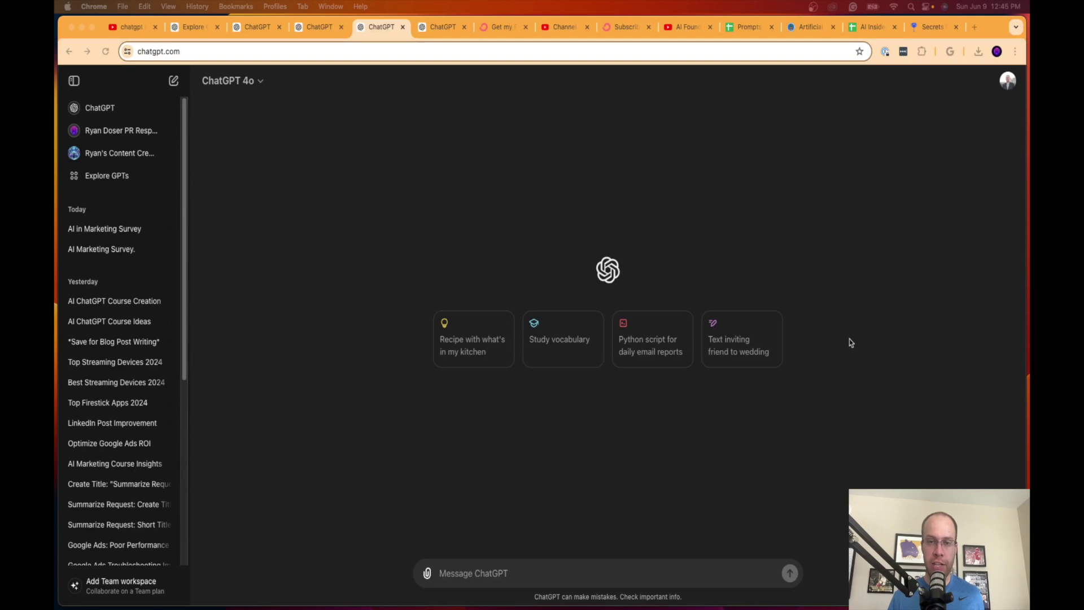
left_click(546, 573)
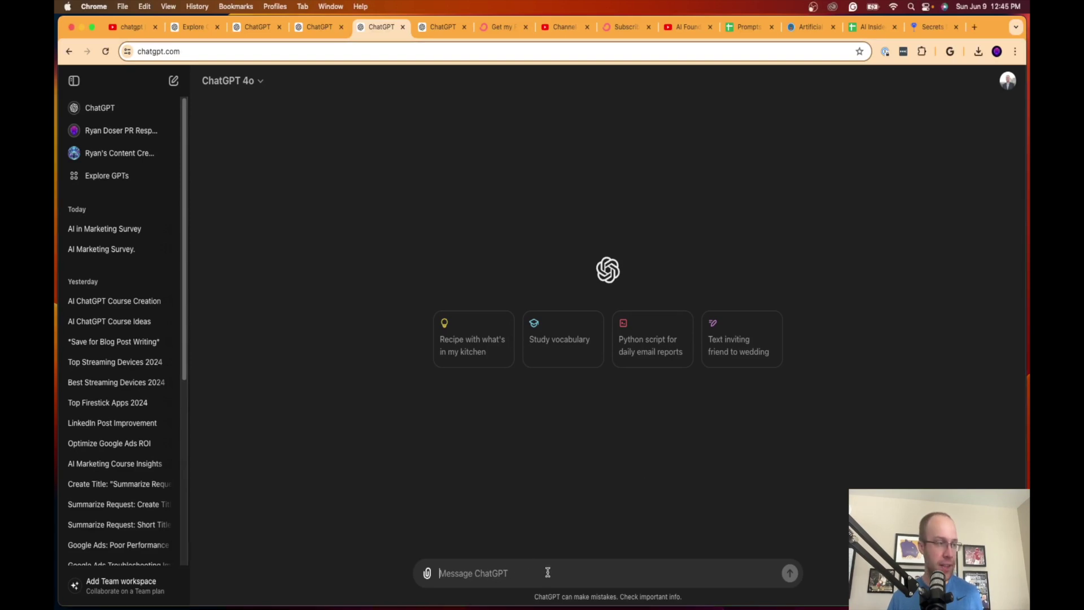
key("super+v")
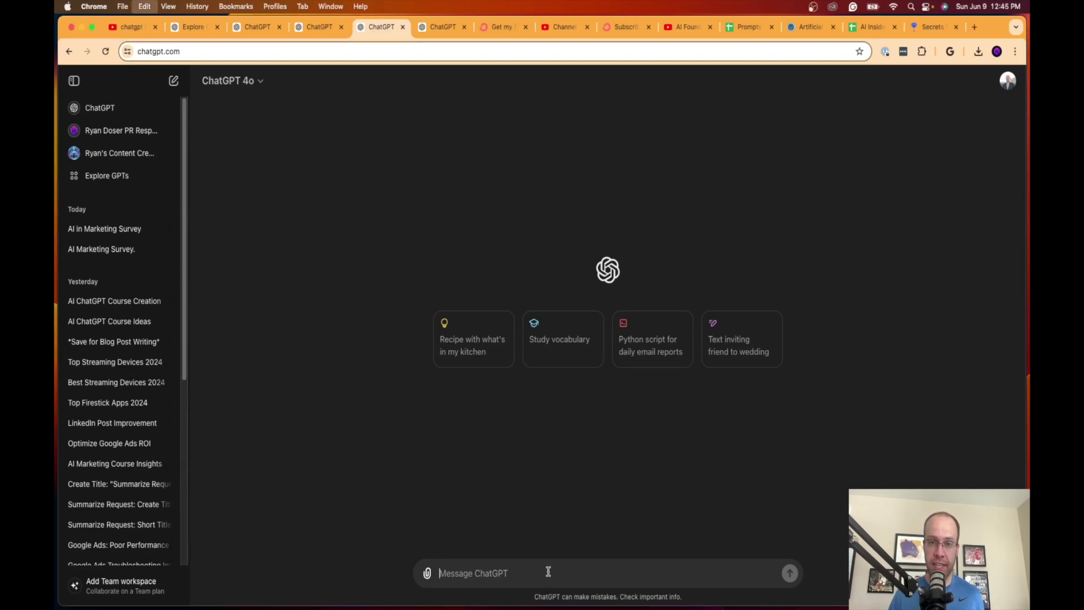
scroll(644, 514, "up", 20)
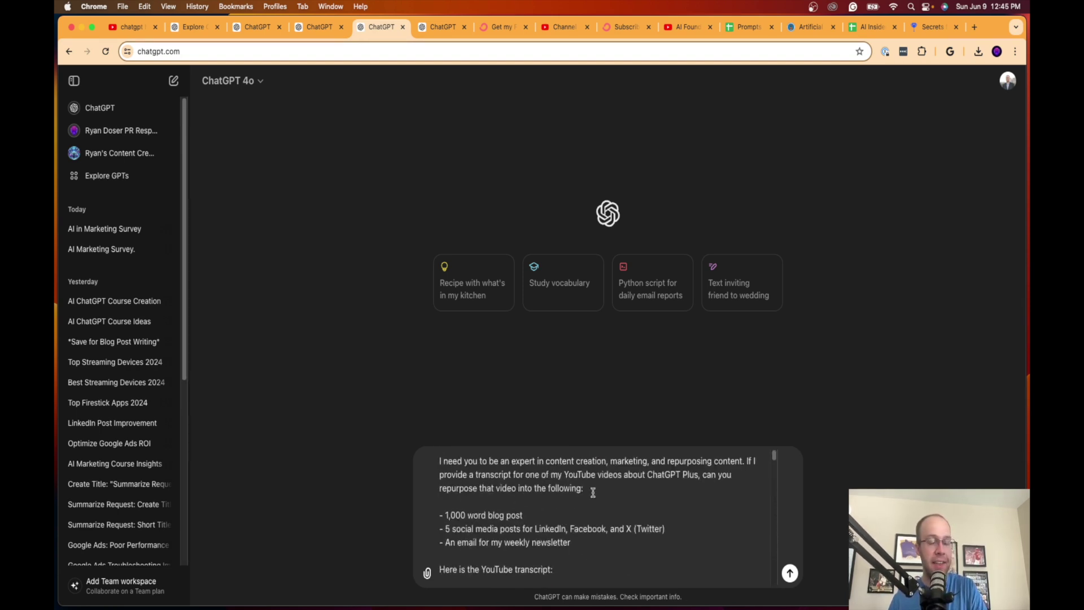
left_click(690, 29)
Search YouTube for 'ai insider tips' and open the AI Insider Tips channel's video list.
left_click(559, 27)
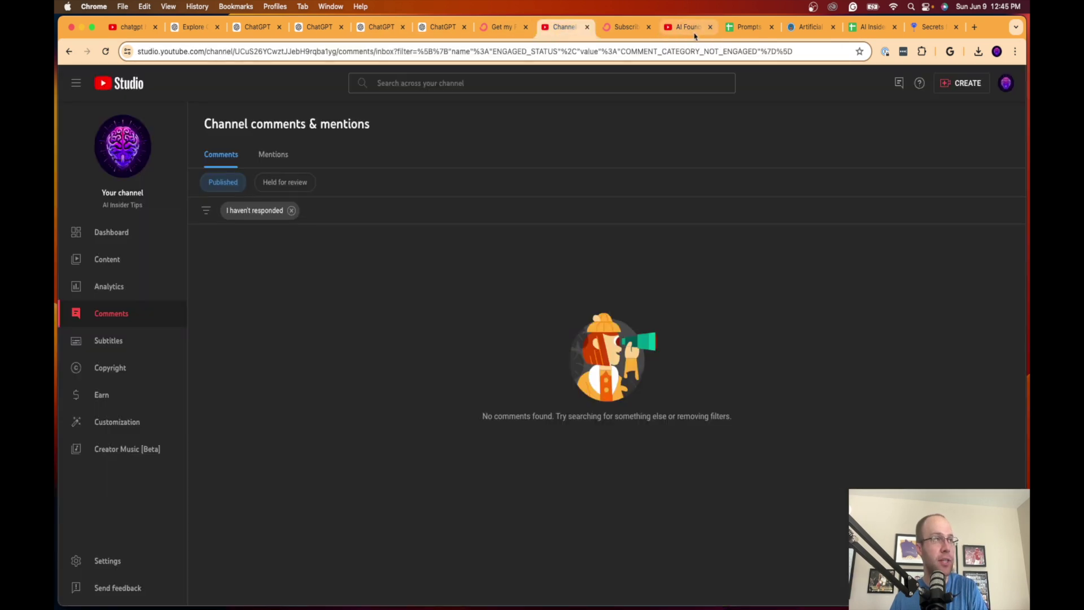
left_click(689, 26)
left_click(443, 80)
type("ai in")
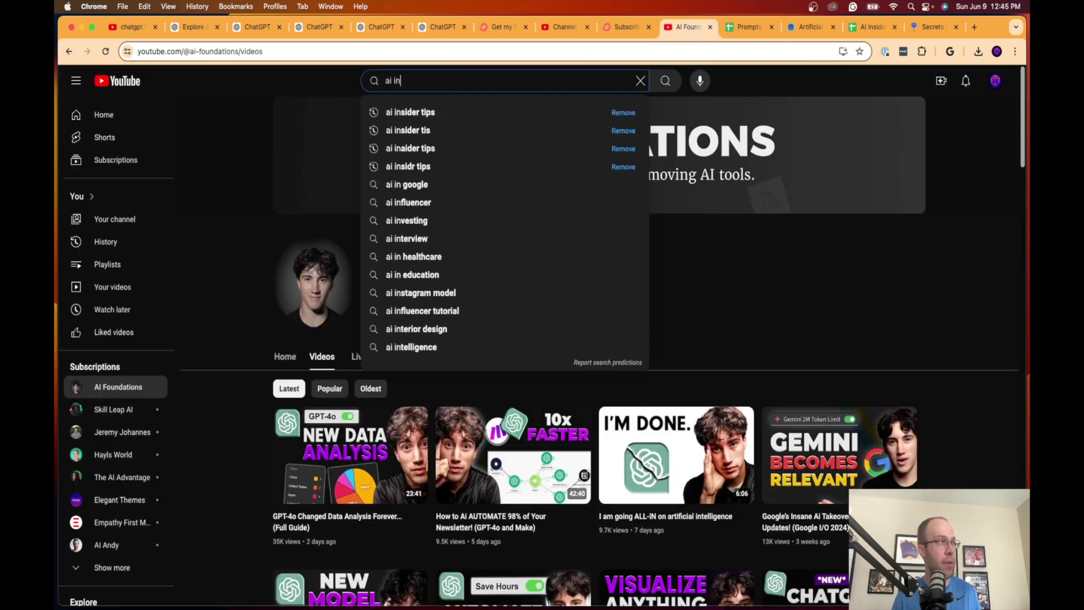
left_click(415, 110)
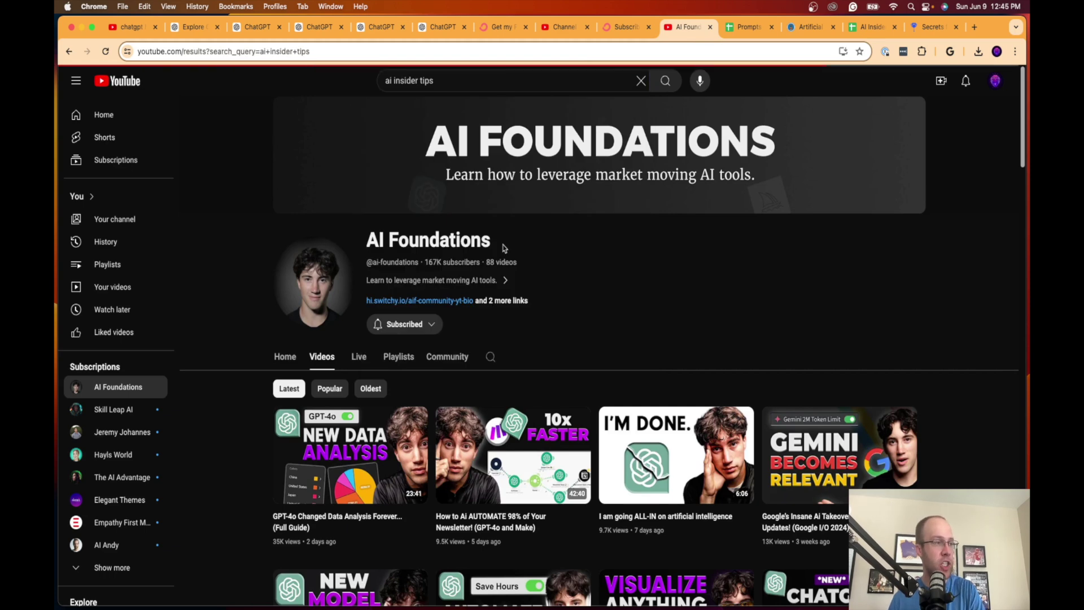
left_click(581, 314)
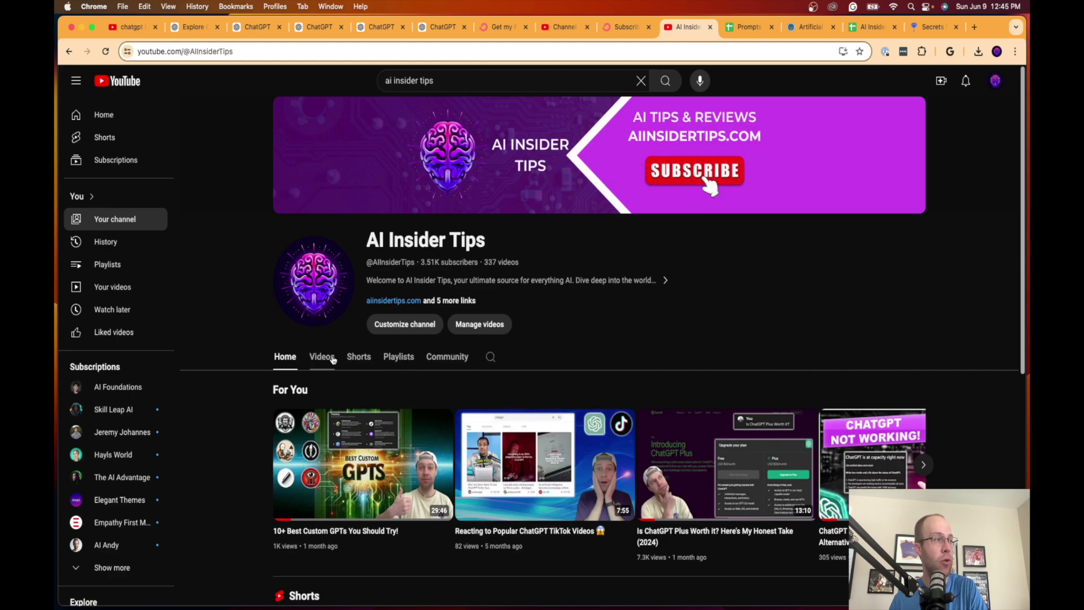
left_click(325, 357)
Open the 'Is ChatGPT Plus Worth it?' video, then return to the Bitcoin Whitepaper chat.
scroll(375, 369, "down", 7)
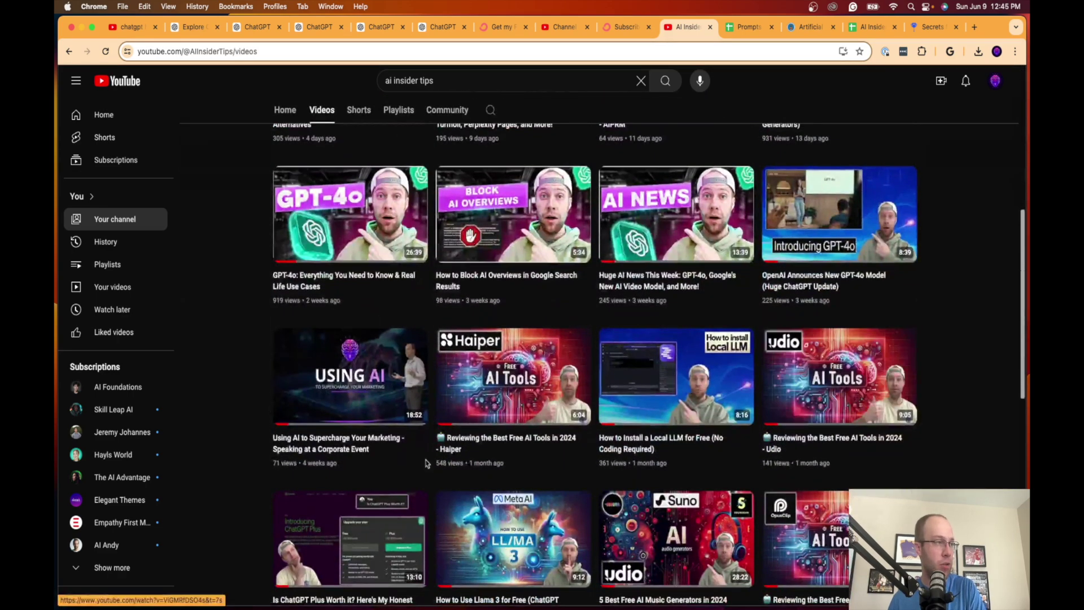
scroll(395, 423, "down", 5)
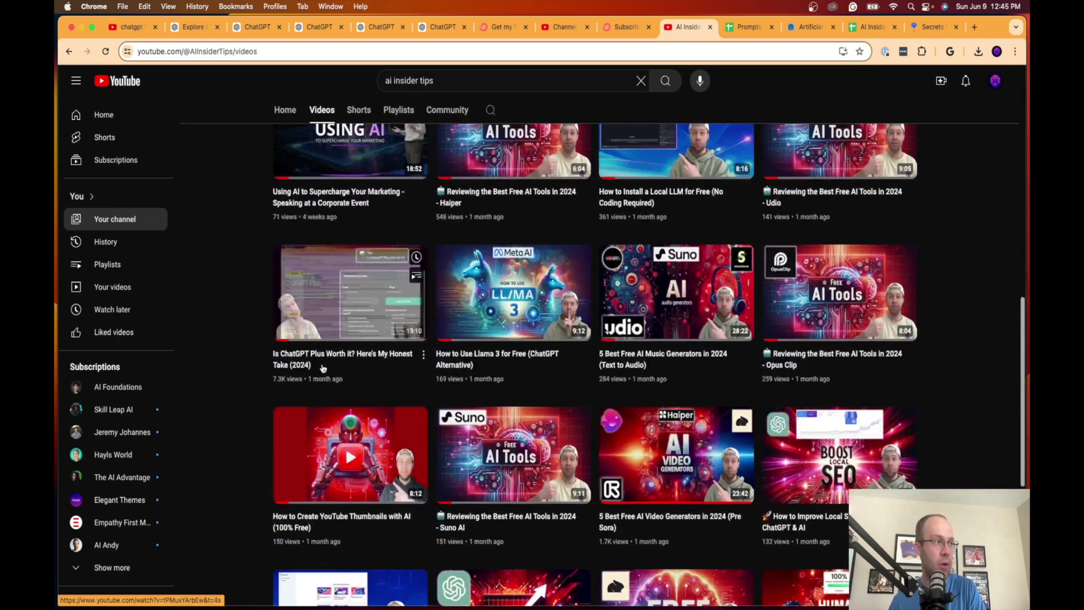
scroll(332, 374, "up", 1)
left_click(346, 401)
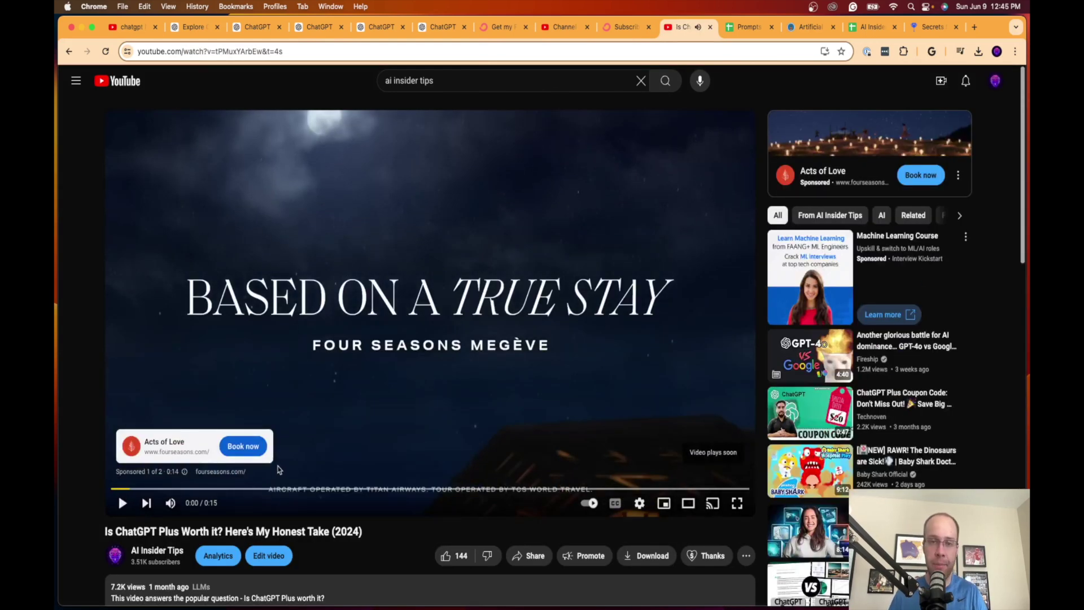
scroll(324, 446, "down", 3)
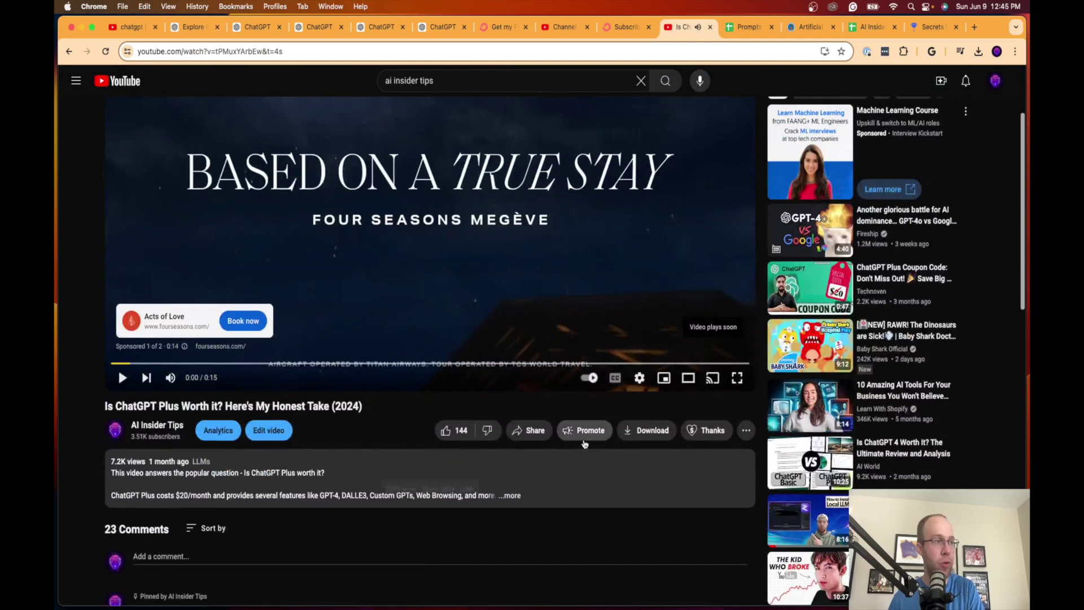
left_click(305, 24)
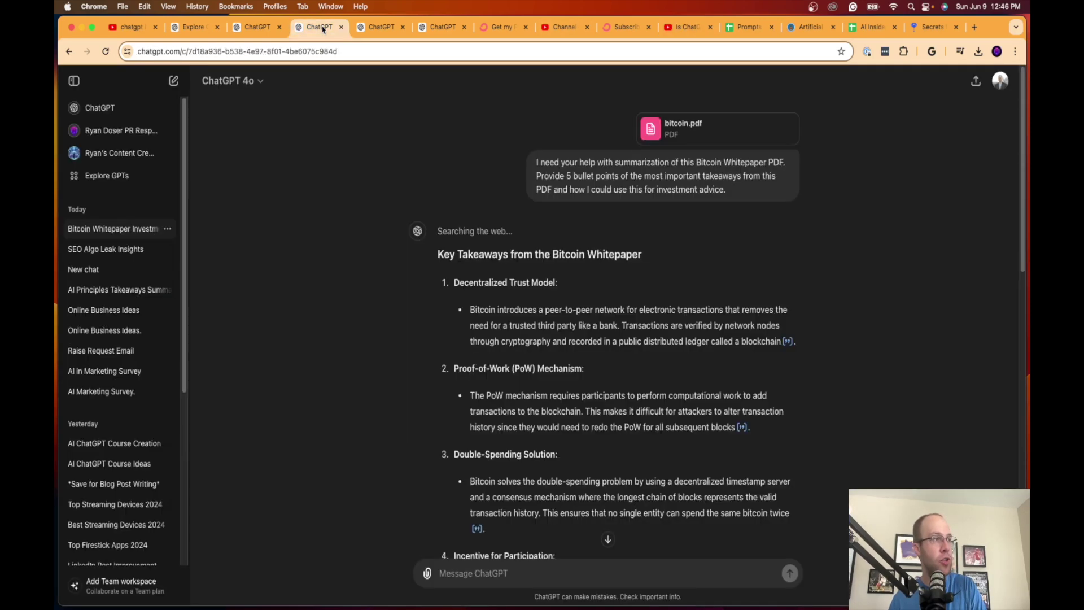
Review the prompt's expert role, ChatGPT Plus video mention, repurpose request and 1,000-word blog post line.
left_click(358, 30)
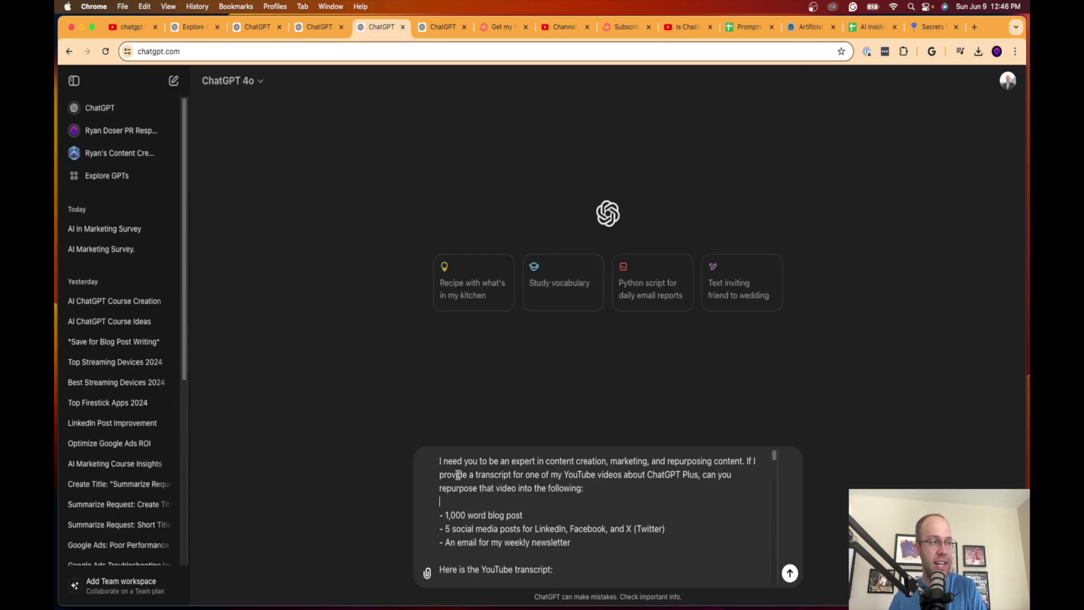
left_click_drag(462, 461, 734, 474)
left_click(740, 462)
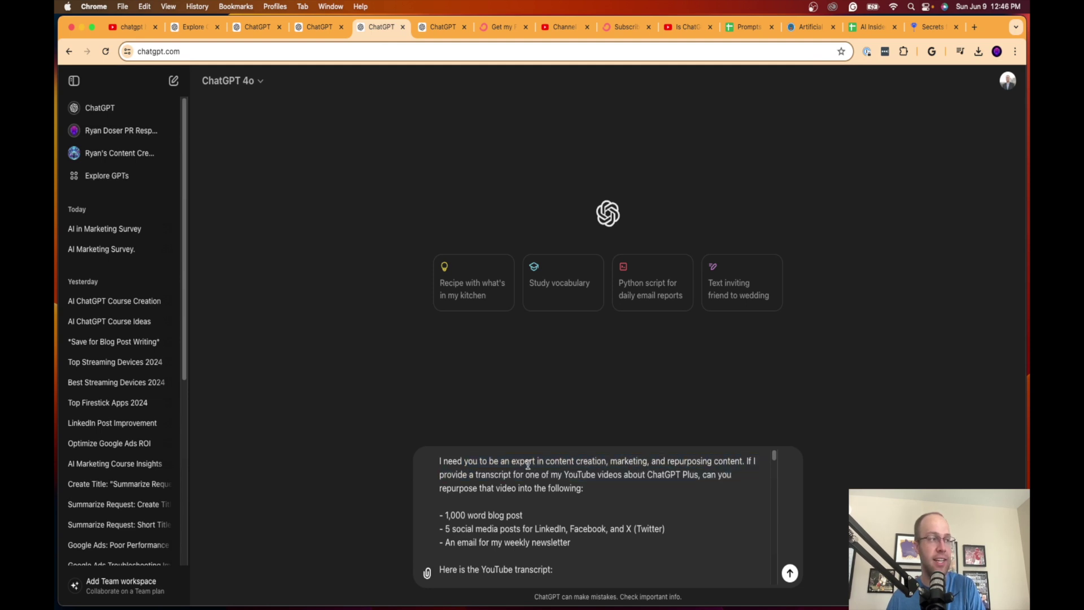
left_click_drag(456, 469, 698, 480)
left_click(697, 480)
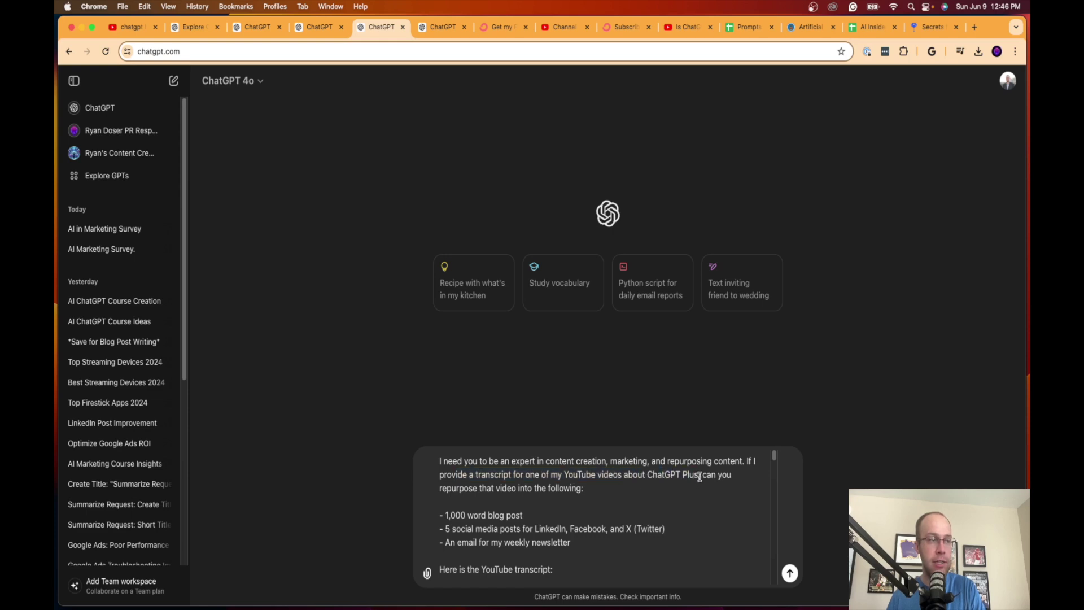
left_click_drag(618, 490, 477, 487)
left_click(481, 486)
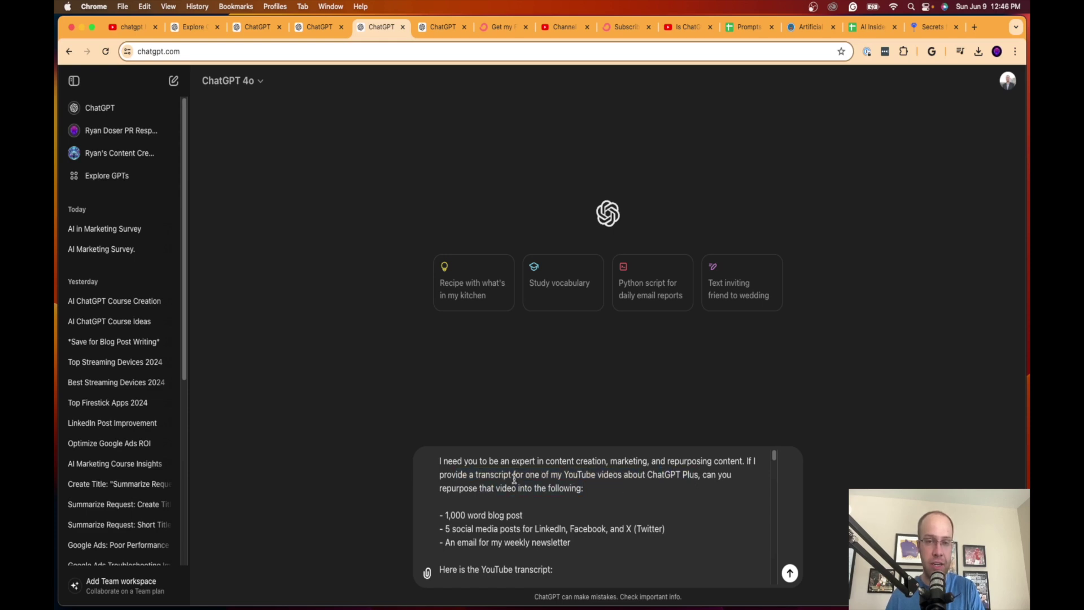
triple_click(521, 515)
left_click(535, 522)
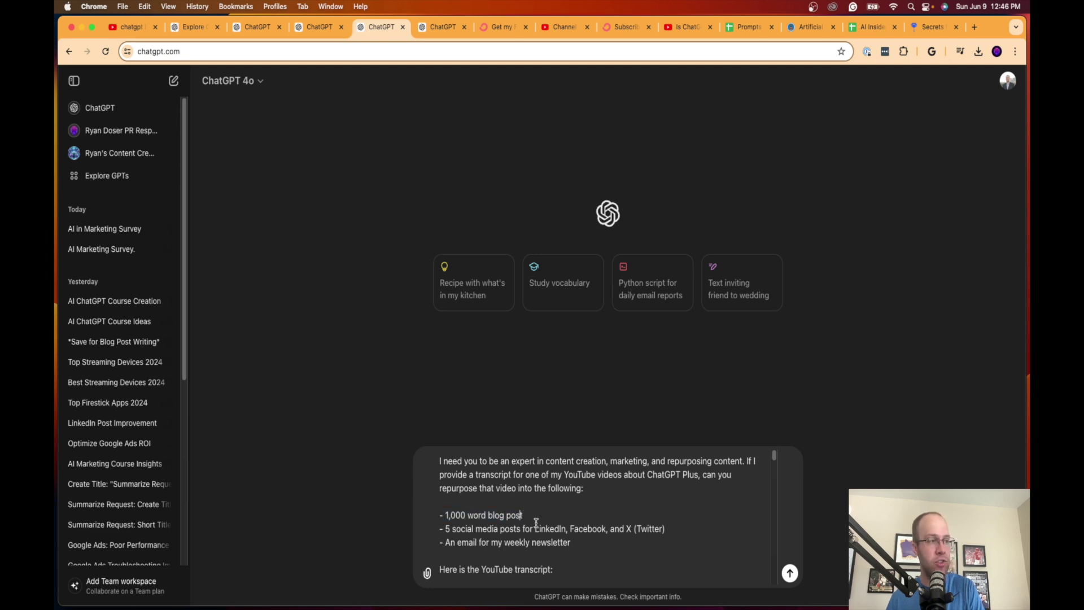
Review the 5 social media posts and weekly newsletter requests and the pasted transcript.
scroll(535, 520, "down", 3)
left_click_drag(519, 489, 439, 487)
left_click(588, 487)
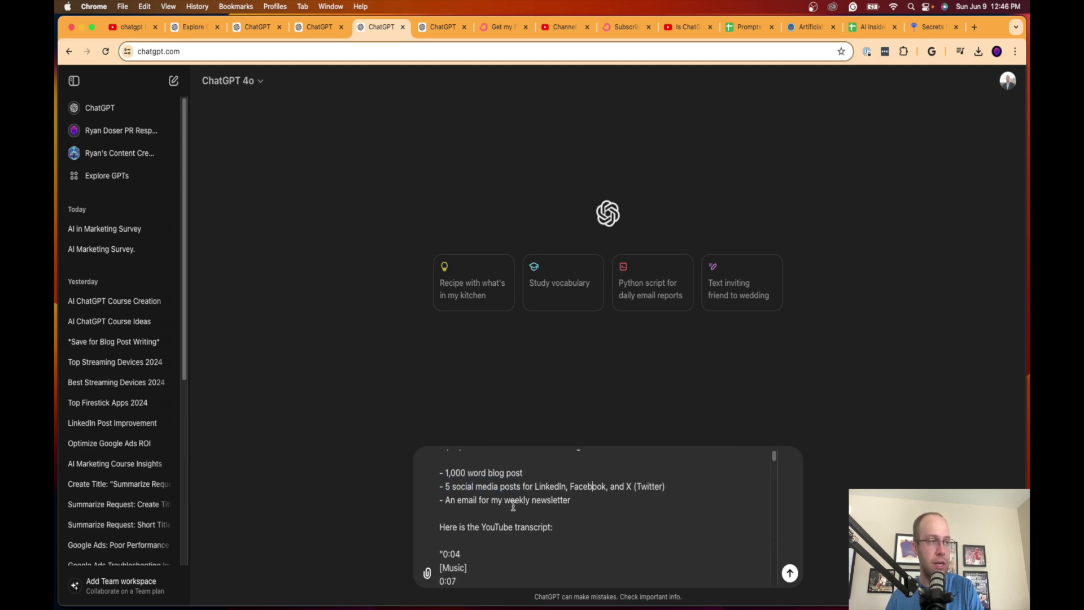
left_click_drag(571, 500, 480, 500)
left_click(480, 499)
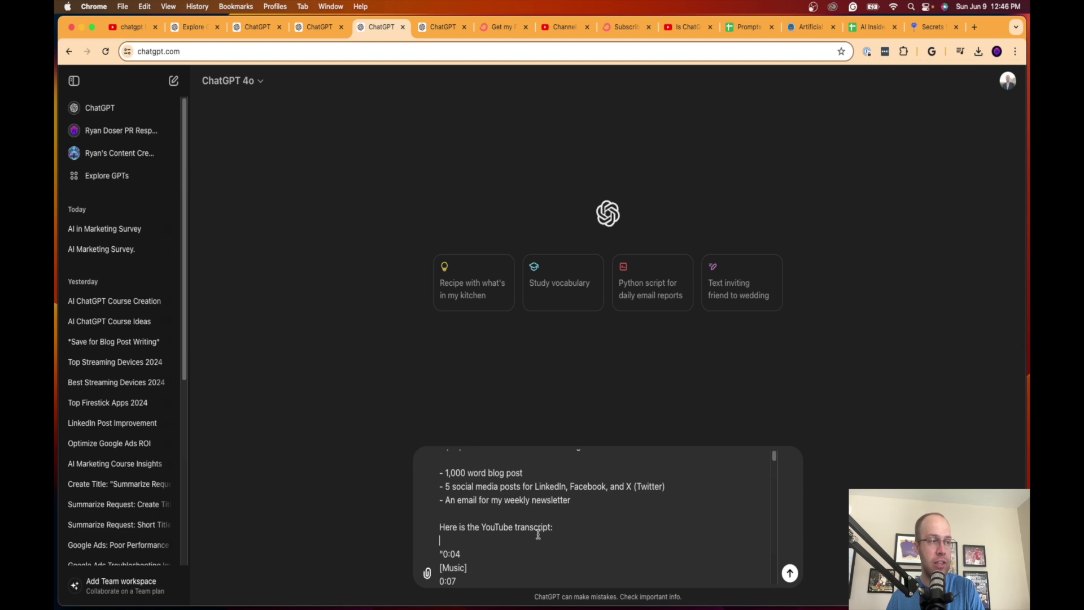
left_click_drag(507, 575, 467, 533)
left_click(510, 540)
scroll(510, 540, "down", 10)
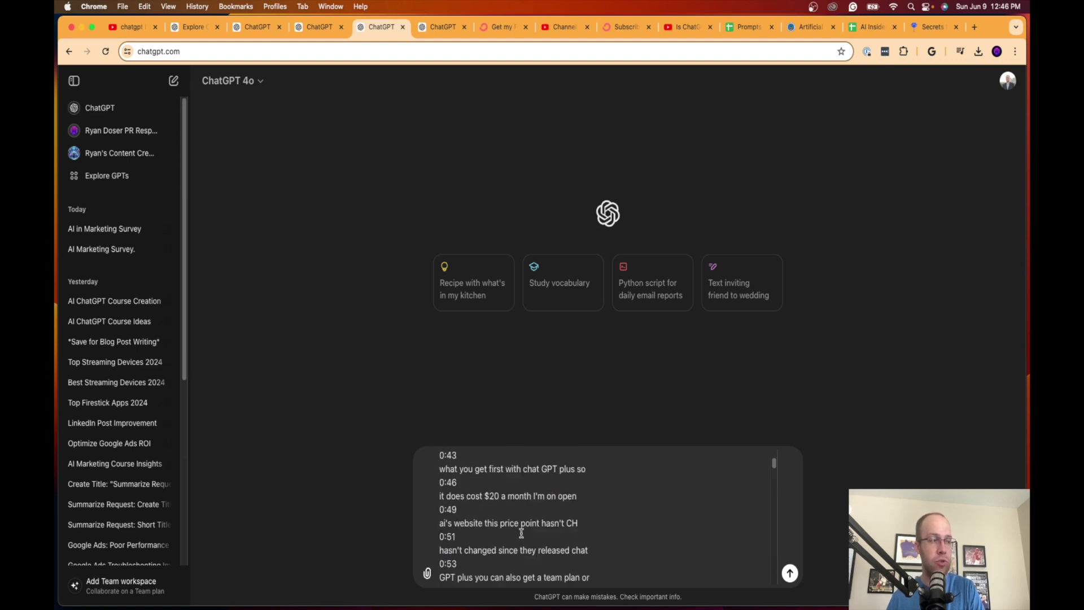
scroll(732, 515, "down", 10)
scroll(732, 509, "up", 20)
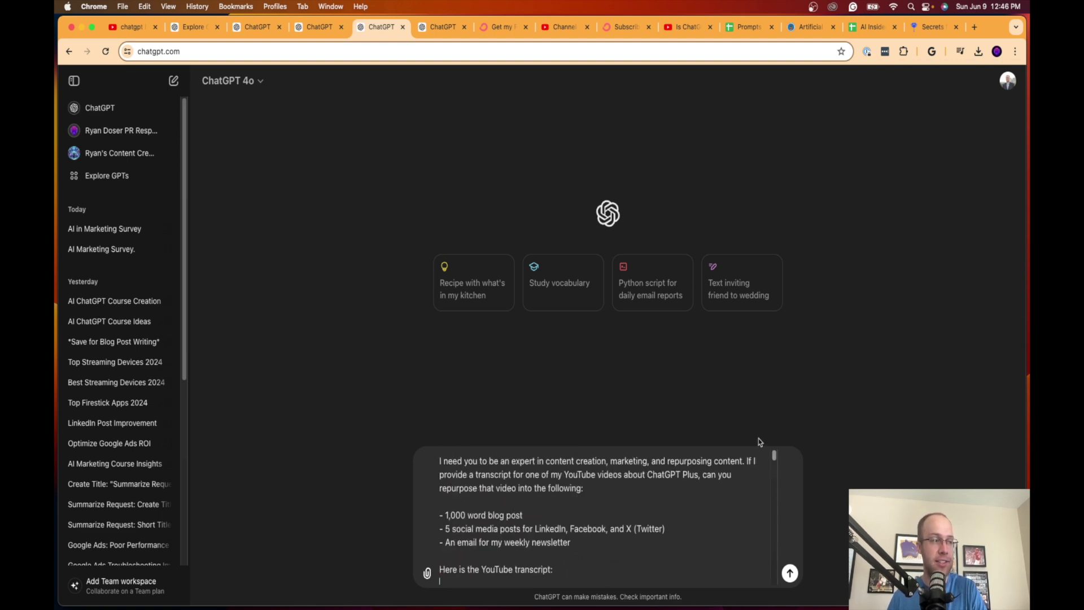
Send the transcript repurposing prompt and scroll through the generated ChatGPT Plus blog post.
key("Return")
scroll(676, 401, "up", 20)
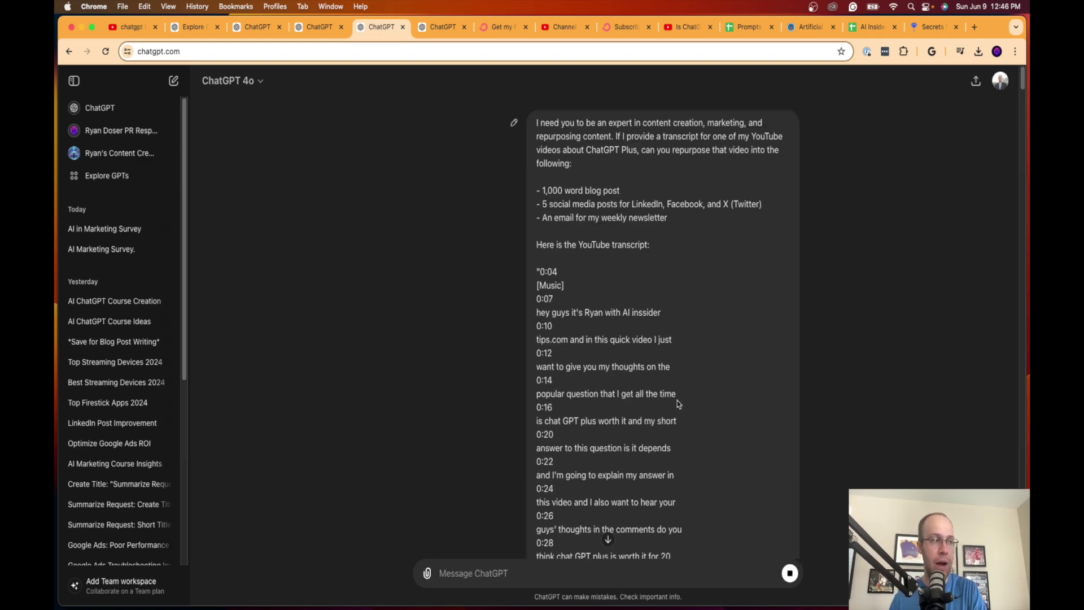
scroll(677, 401, "down", 15)
scroll(678, 404, "down", 20)
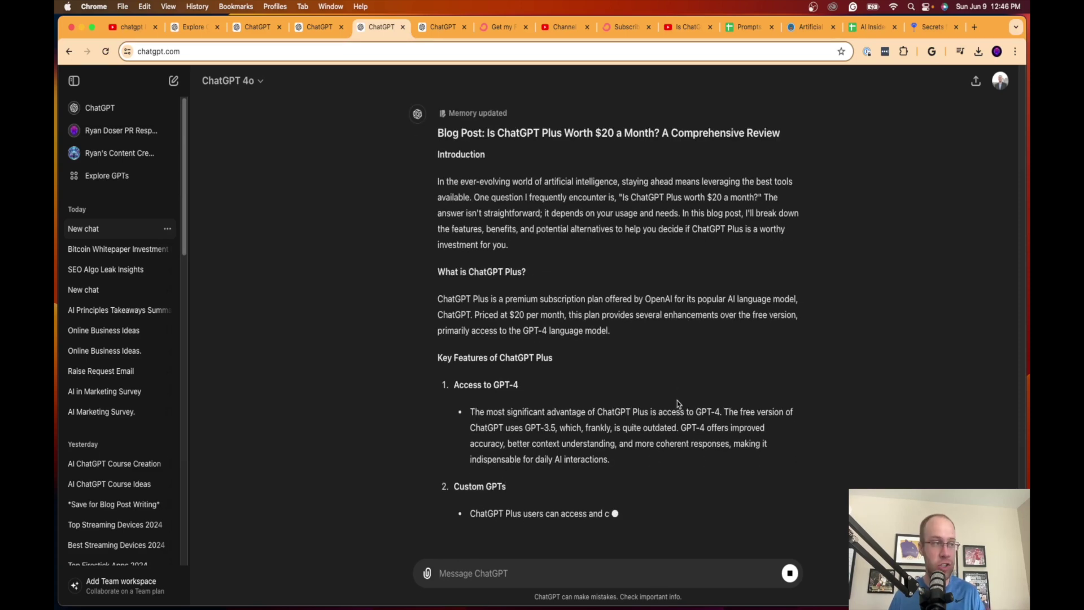
scroll(674, 415, "up", 3)
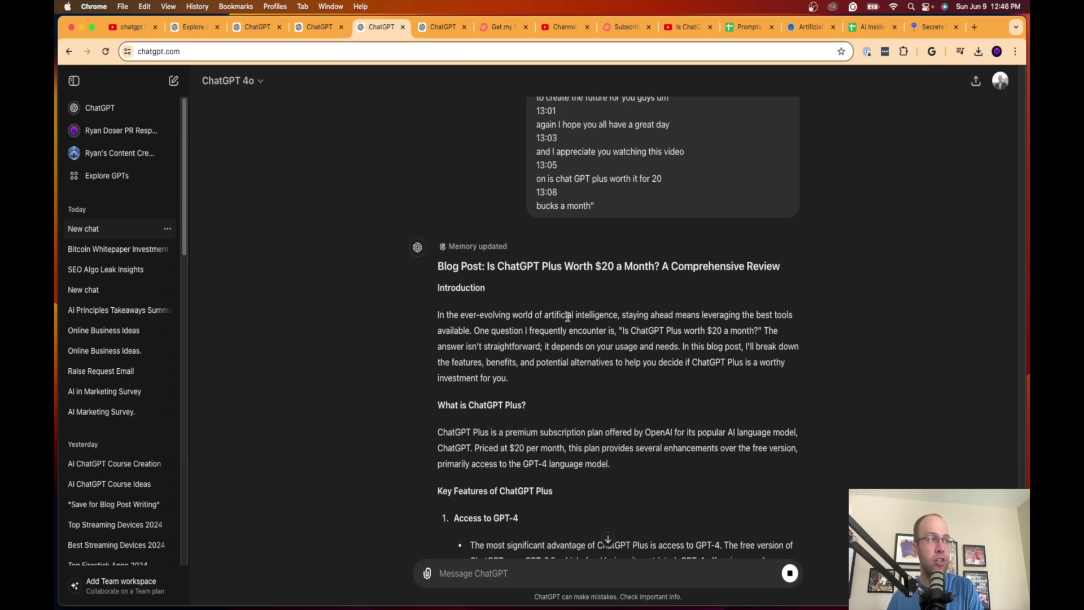
scroll(560, 351, "down", 1)
scroll(610, 249, "up", 5)
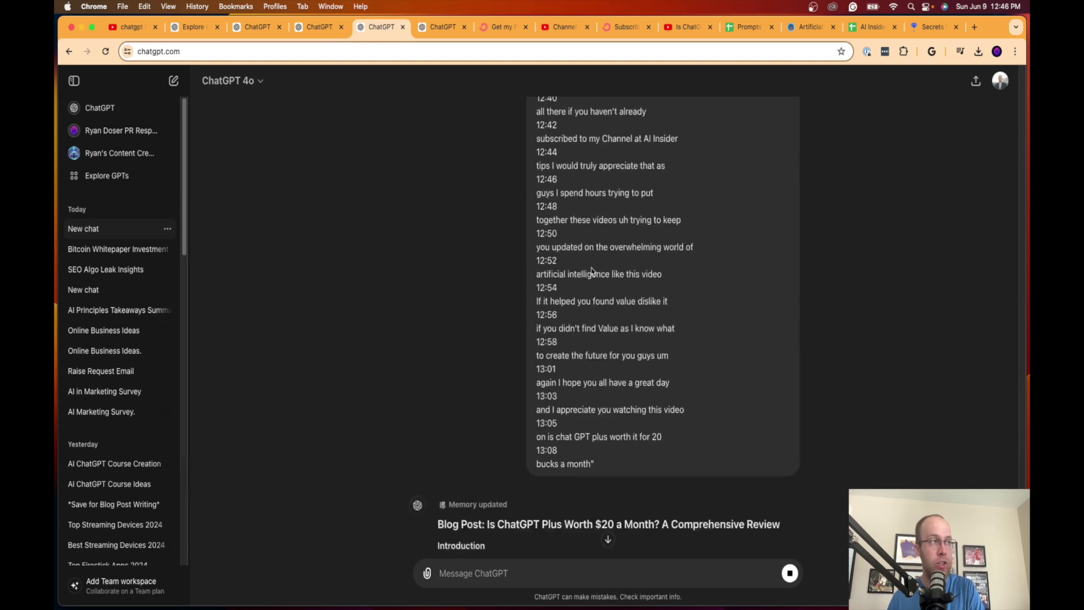
scroll(630, 226, "down", 4)
scroll(630, 226, "down", 1)
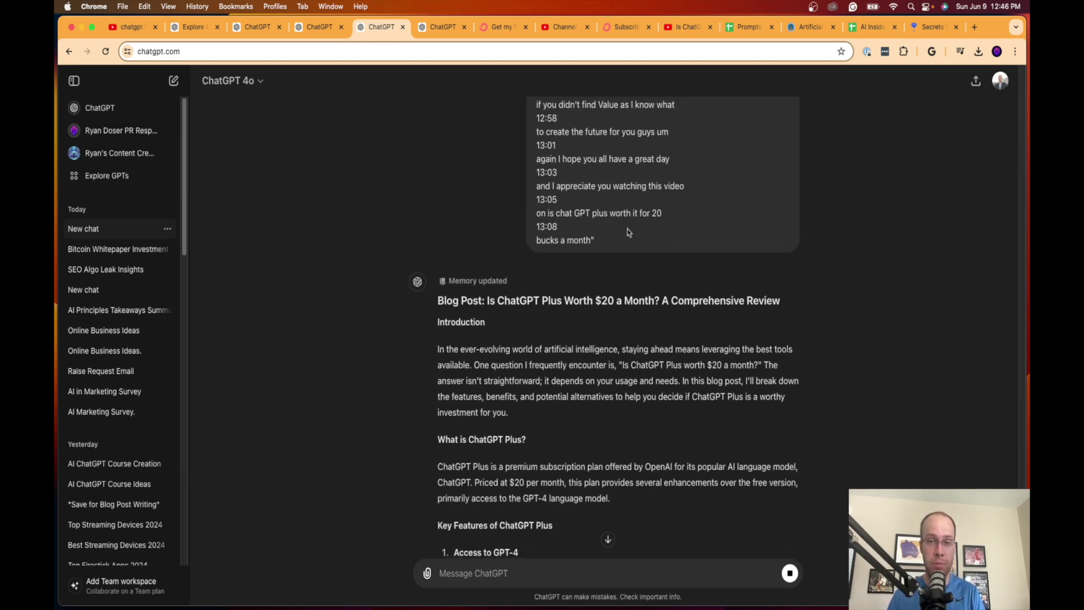
scroll(626, 233, "down", 10)
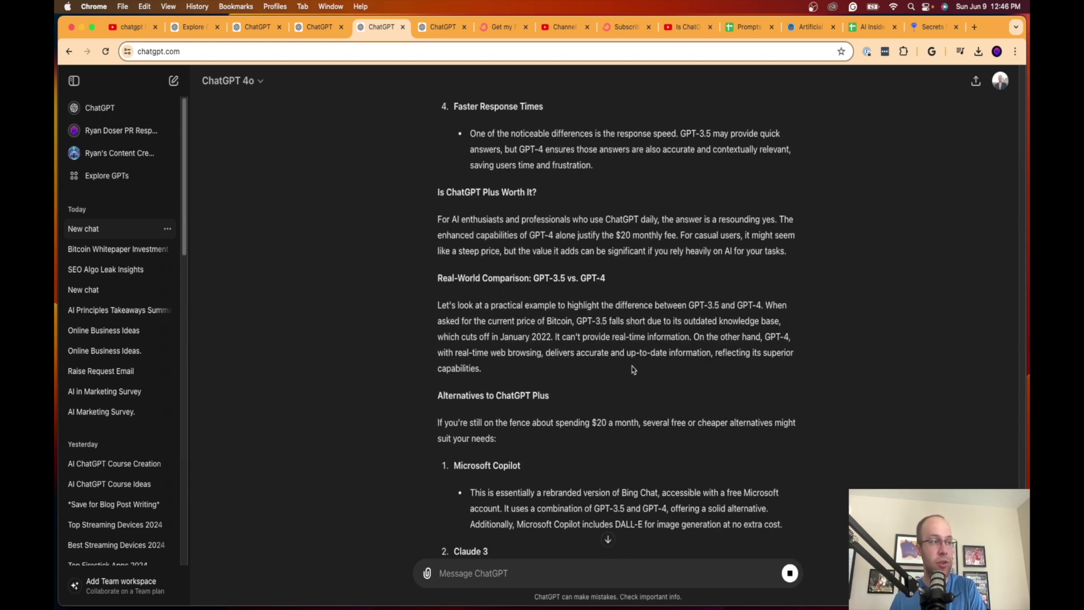
scroll(632, 366, "down", 5)
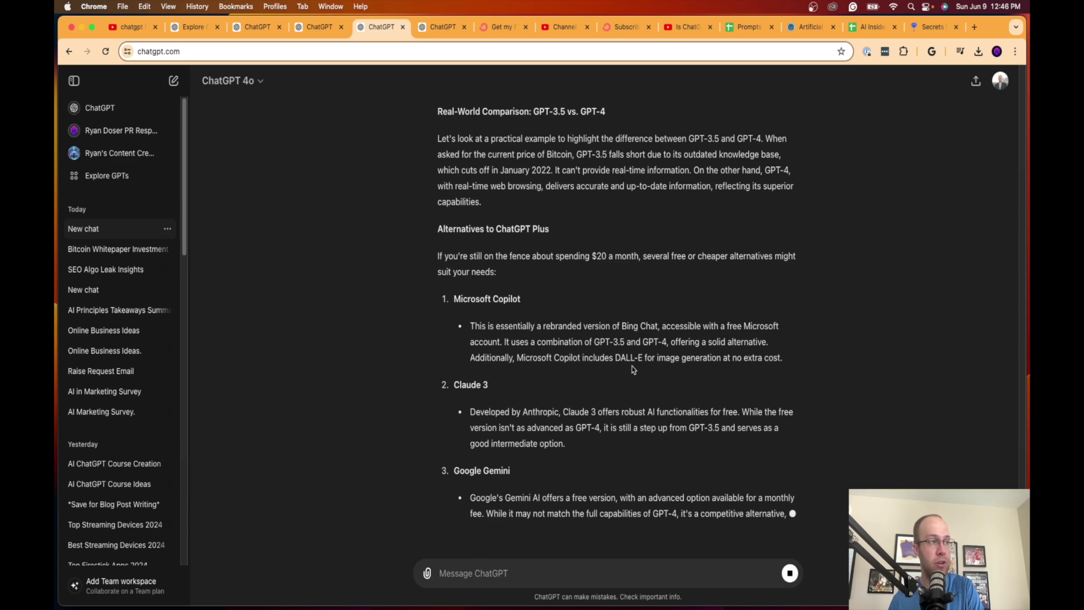
scroll(537, 282, "up", 2)
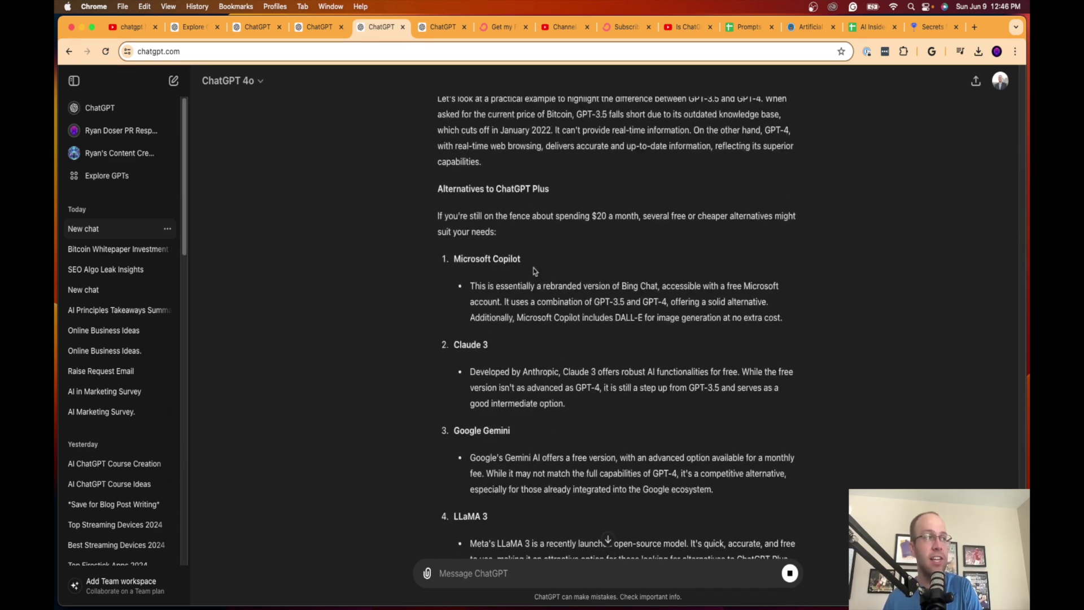
scroll(513, 350, "down", 4)
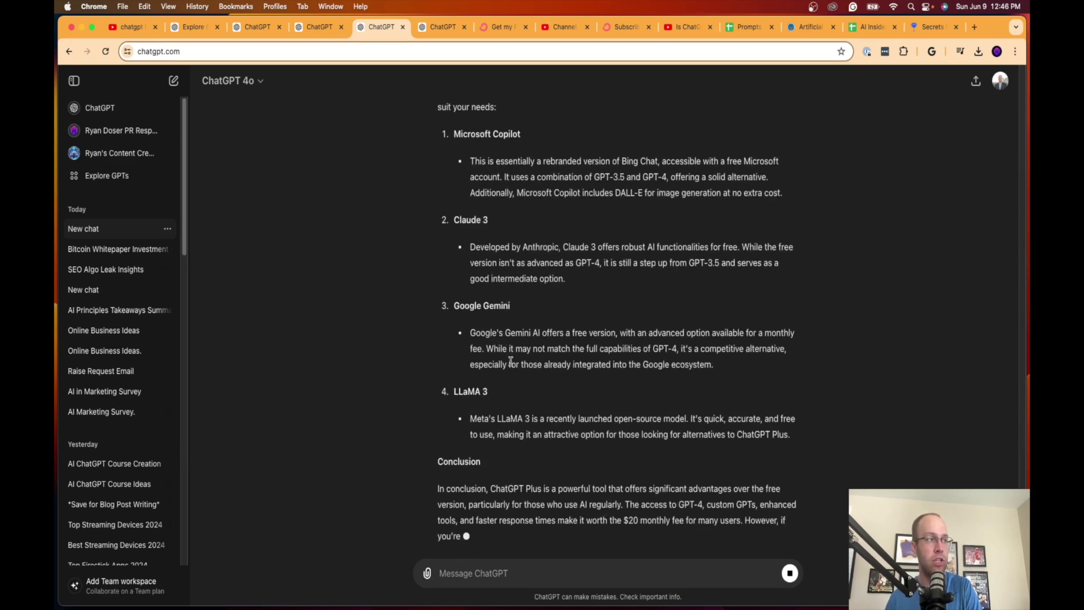
scroll(530, 378, "up", 6)
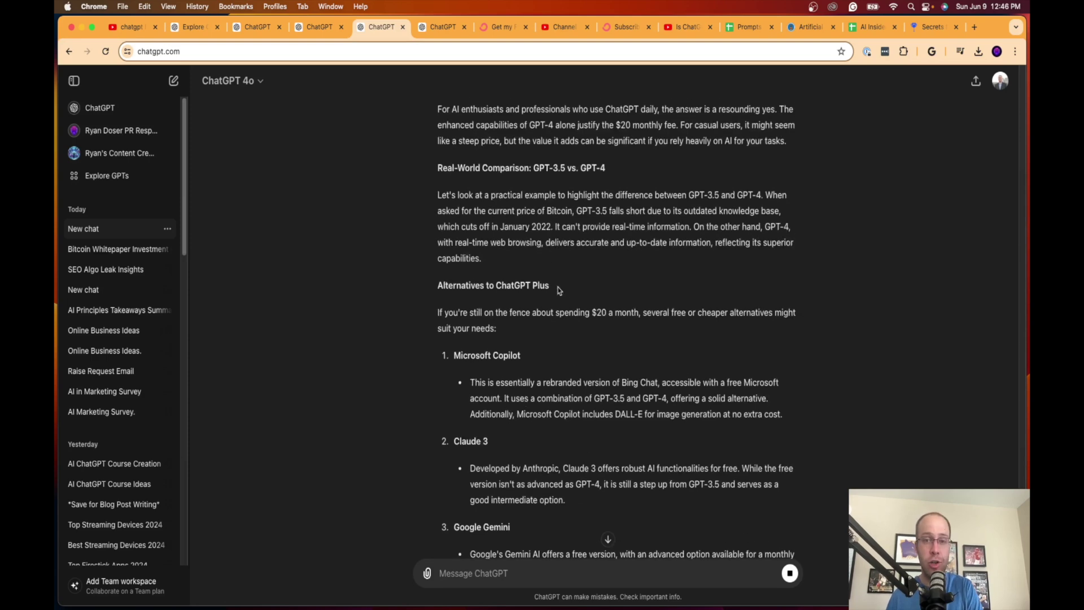
scroll(556, 298, "up", 6)
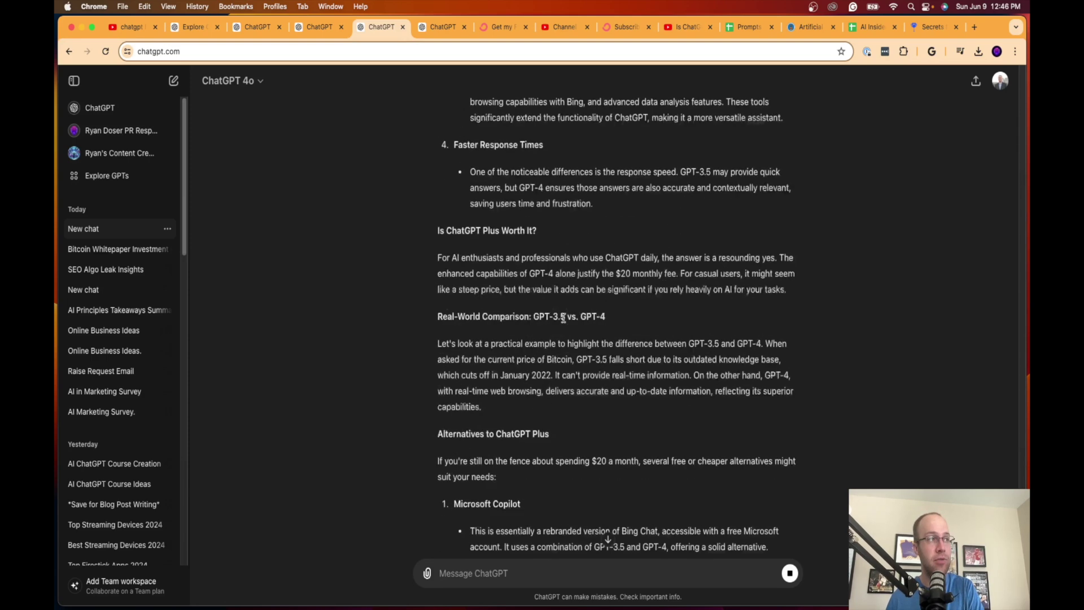
Highlight the blog's real-world comparison paragraph and its key features heading.
triple_click(529, 493)
left_click(530, 492)
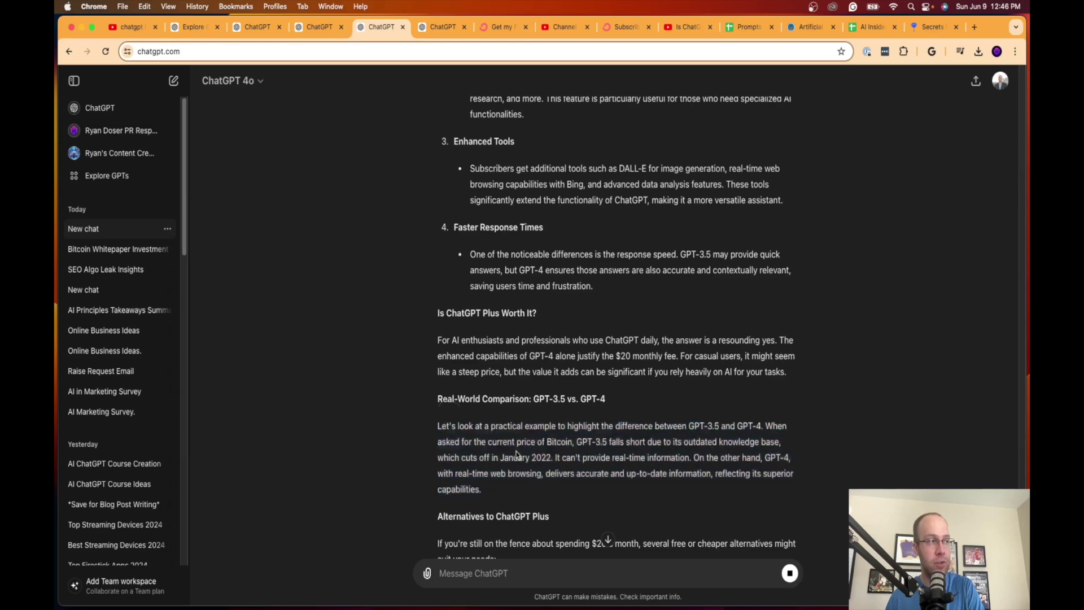
scroll(555, 424, "up", 7)
left_click_drag(556, 285, 486, 285)
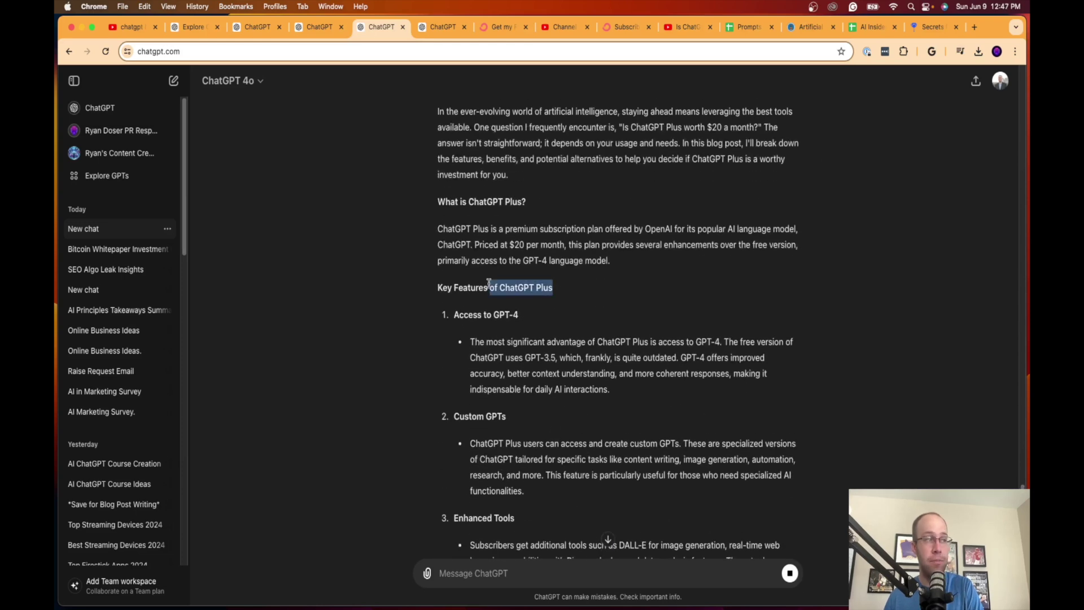
left_click(486, 282)
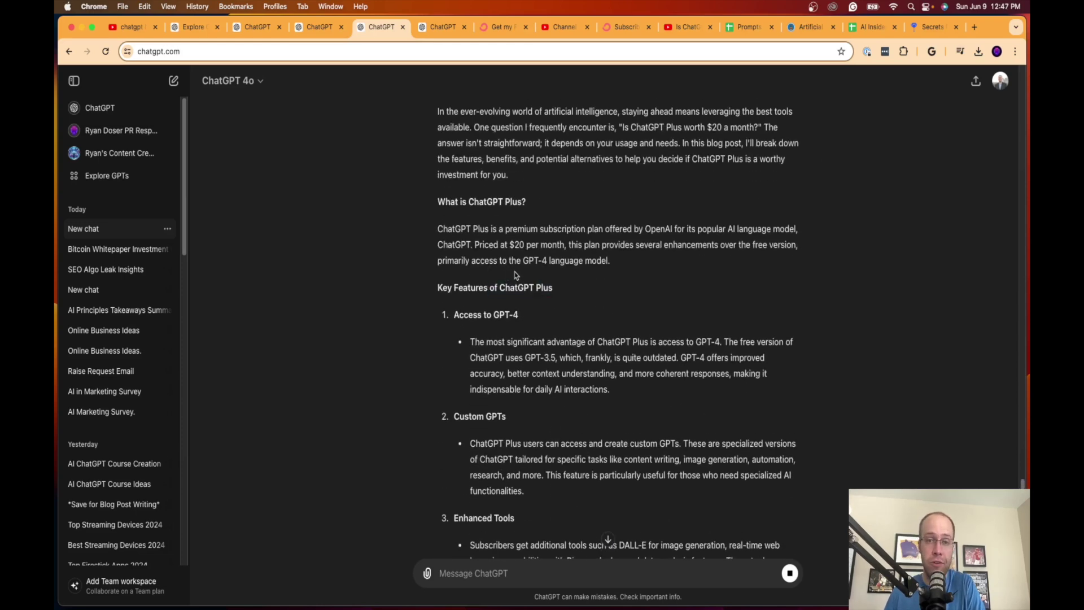
scroll(515, 275, "up", 5)
scroll(571, 334, "down", 15)
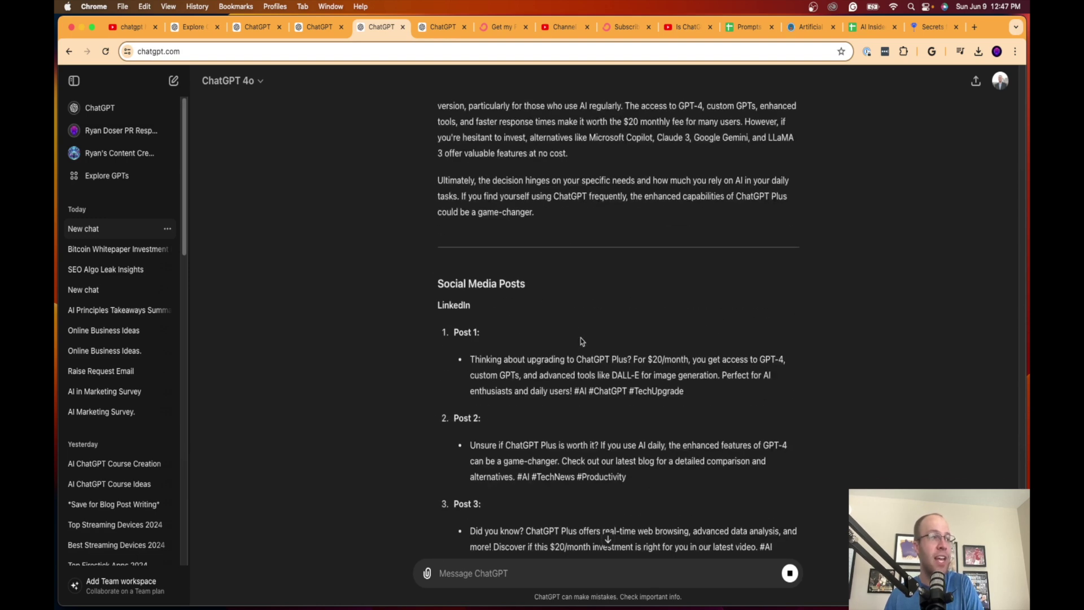
Highlight the first LinkedIn post's text in the reply.
scroll(582, 341, "down", 2)
scroll(464, 212, "up", 5)
scroll(490, 317, "down", 6)
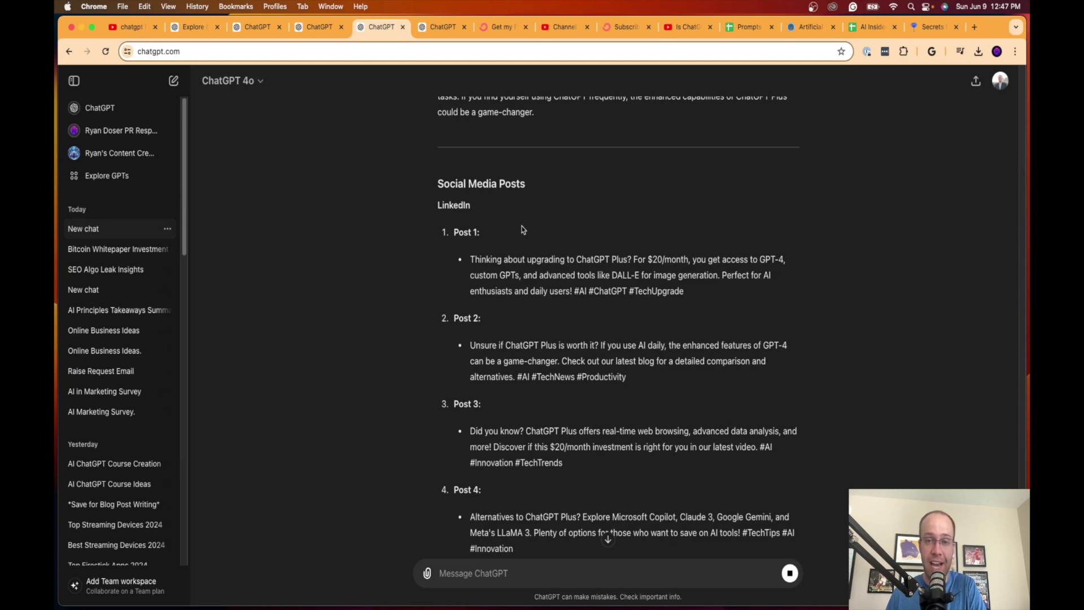
left_click_drag(746, 293, 527, 259)
left_click(582, 378)
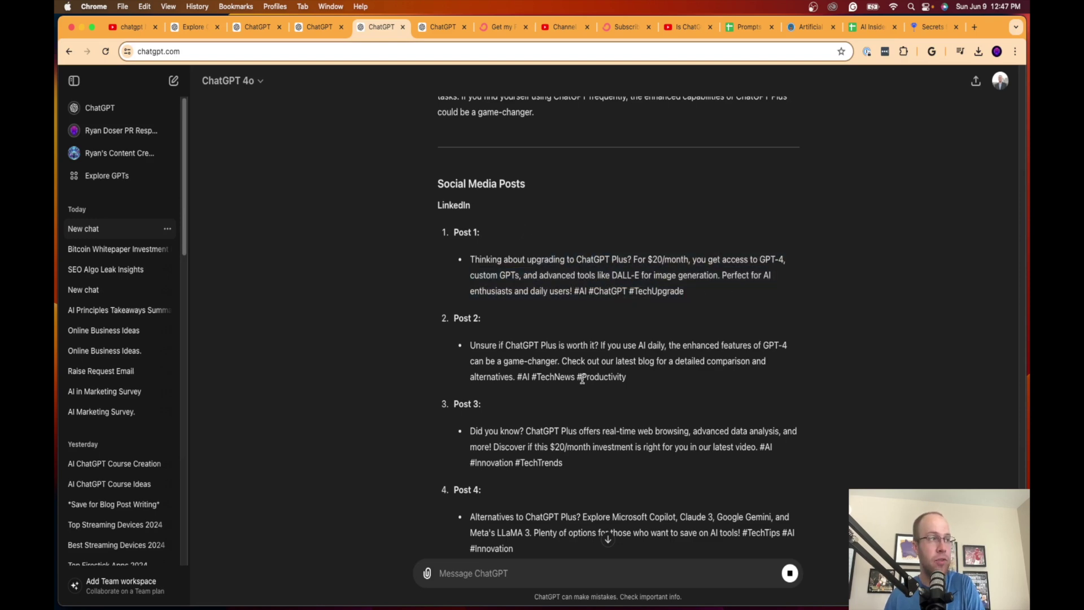
Scroll past the LinkedIn posts down to the new Facebook posts 1–5.
scroll(635, 380, "down", 15)
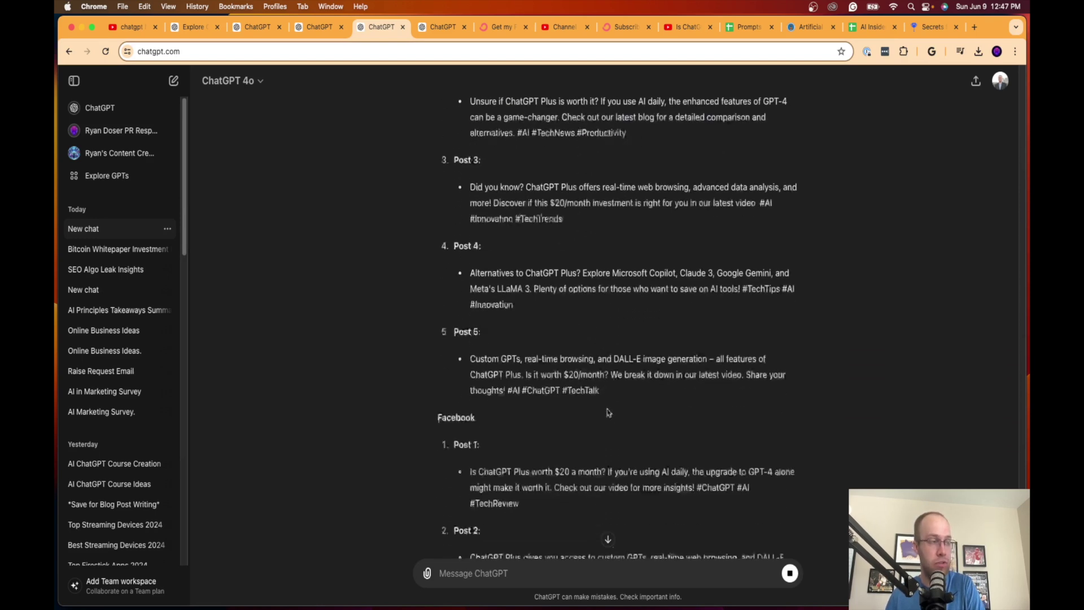
scroll(591, 336, "down", 4)
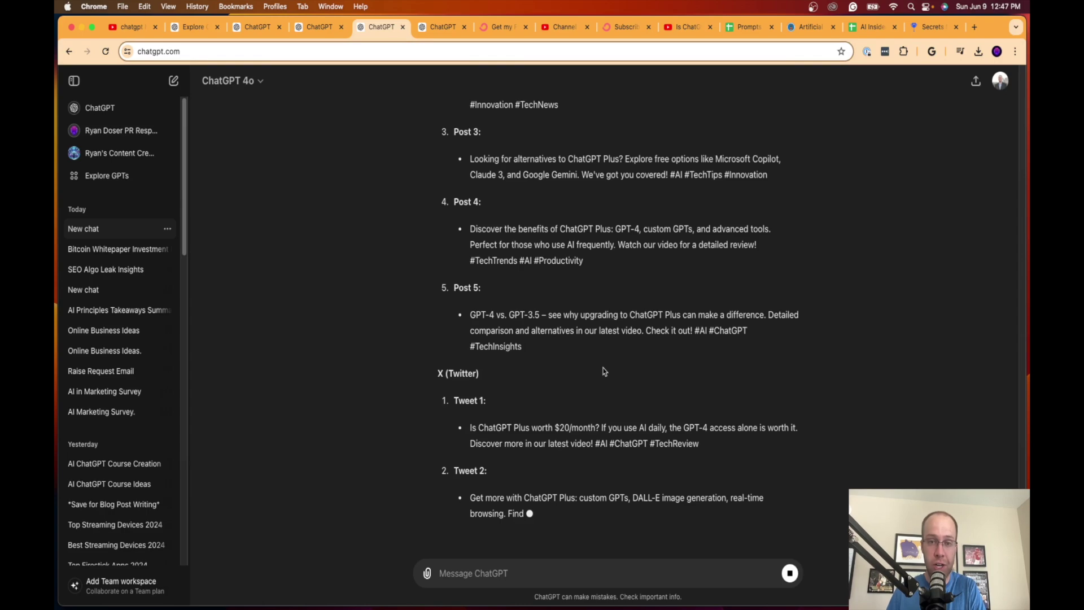
scroll(604, 372, "up", 20)
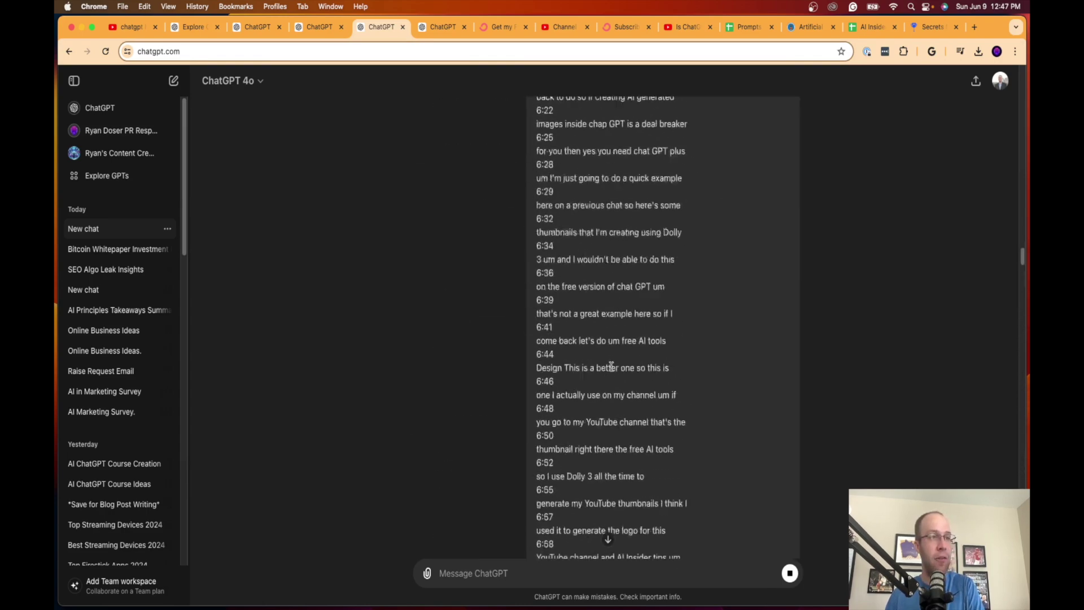
scroll(611, 366, "up", 20)
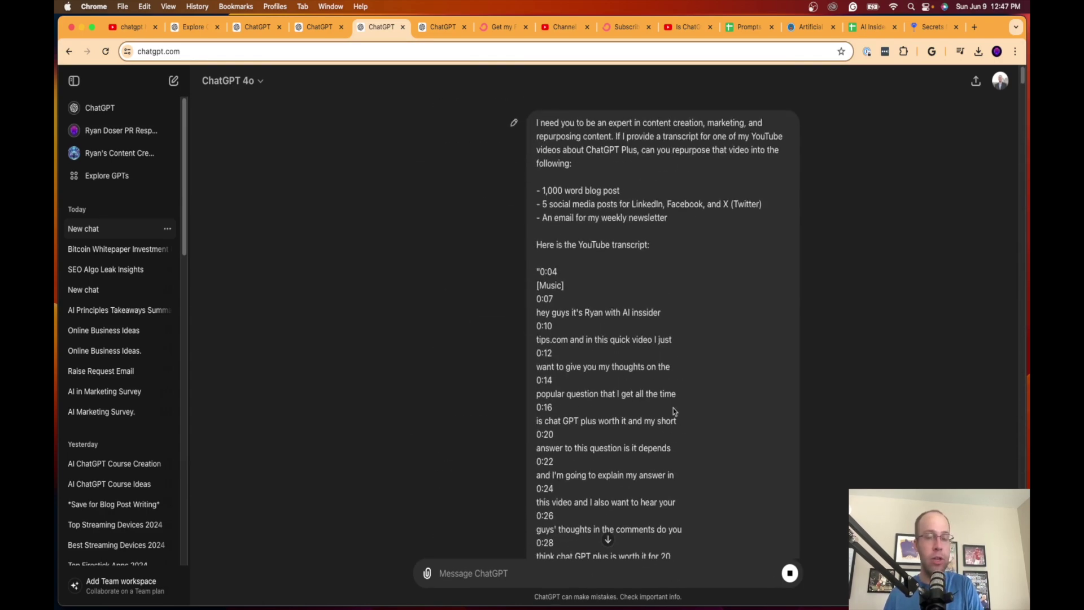
scroll(682, 364, "down", 20)
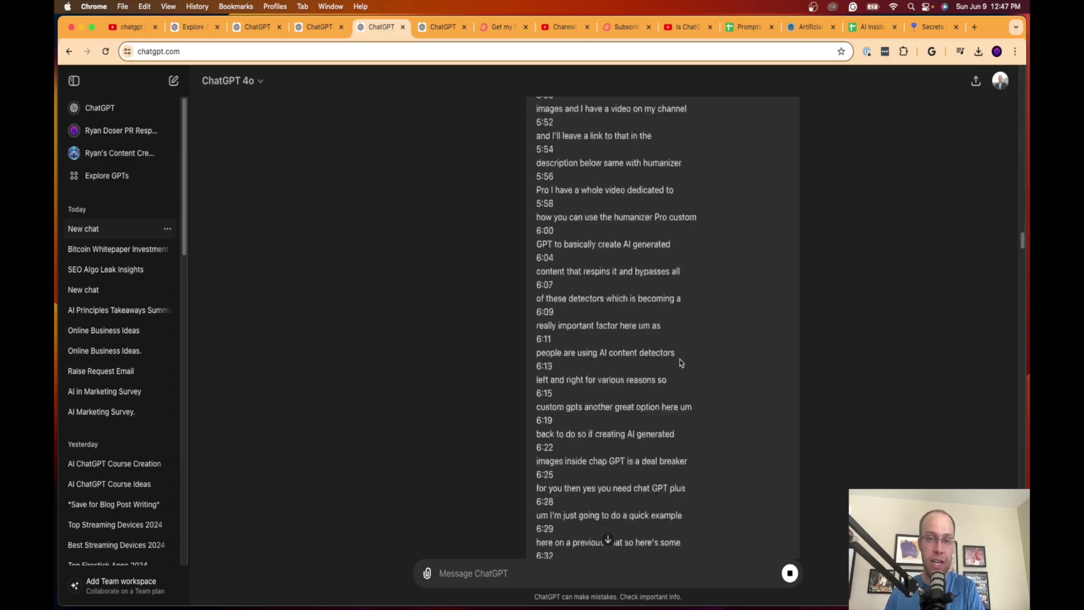
scroll(682, 363, "down", 20)
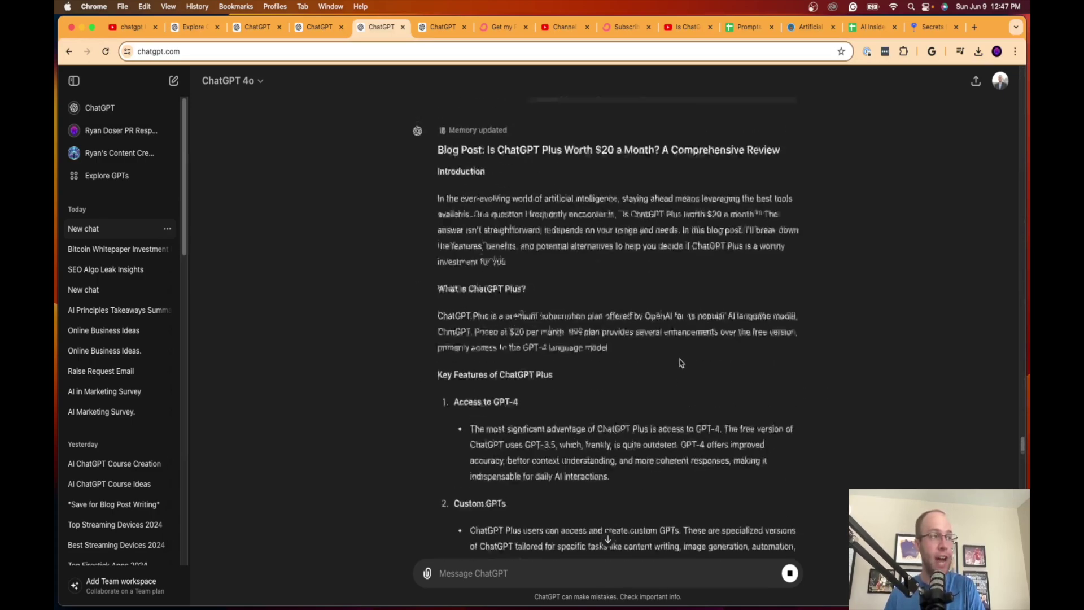
scroll(681, 363, "down", 5)
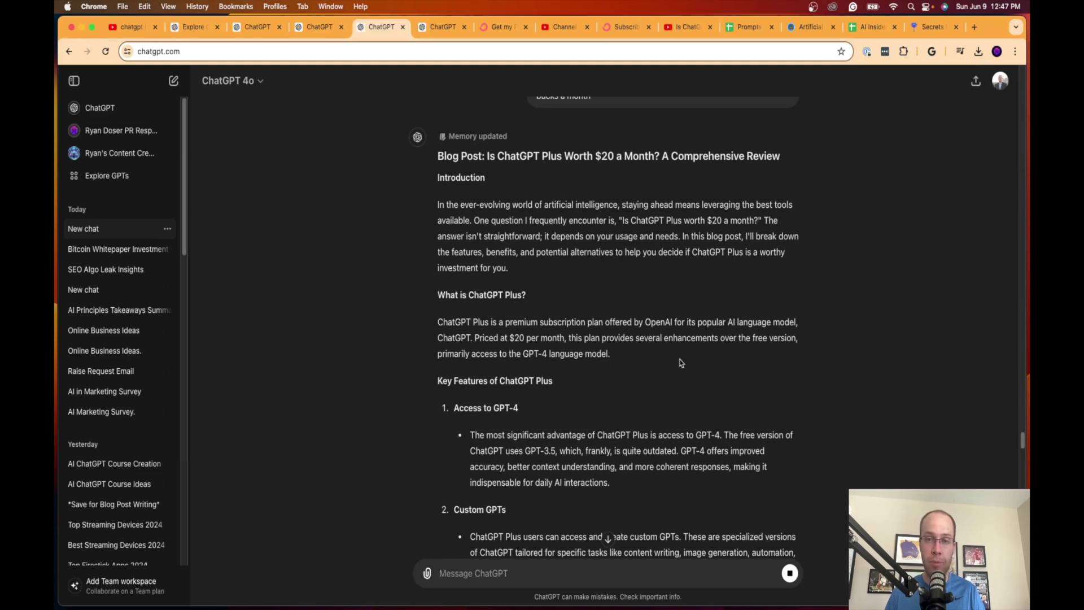
scroll(472, 354, "down", 20)
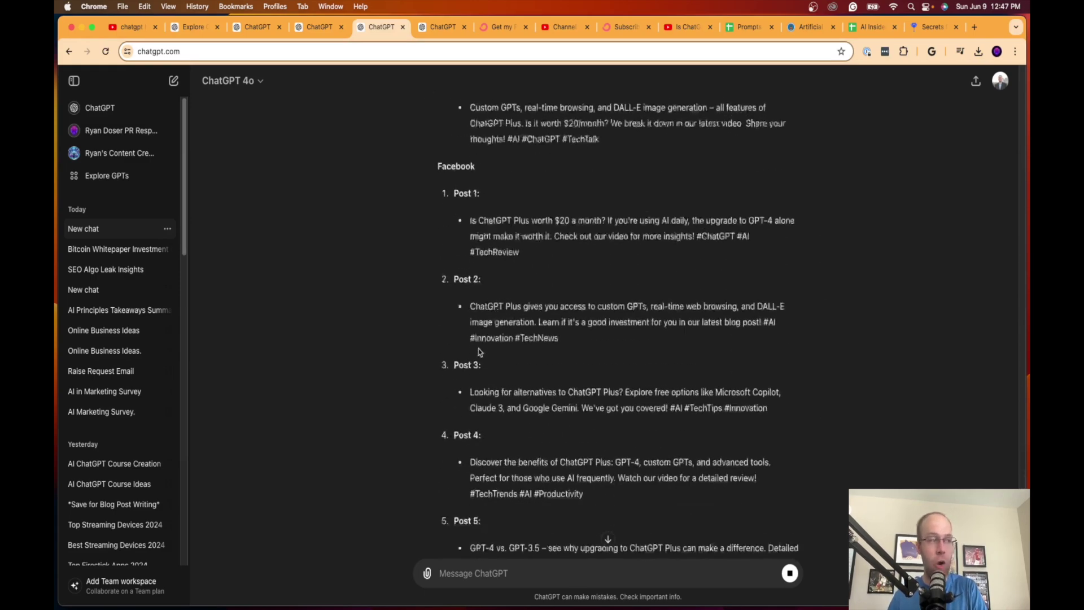
Highlight the blog's Conclusion paragraphs and then the LinkedIn posts.
scroll(510, 348, "down", 5)
scroll(653, 366, "up", 8)
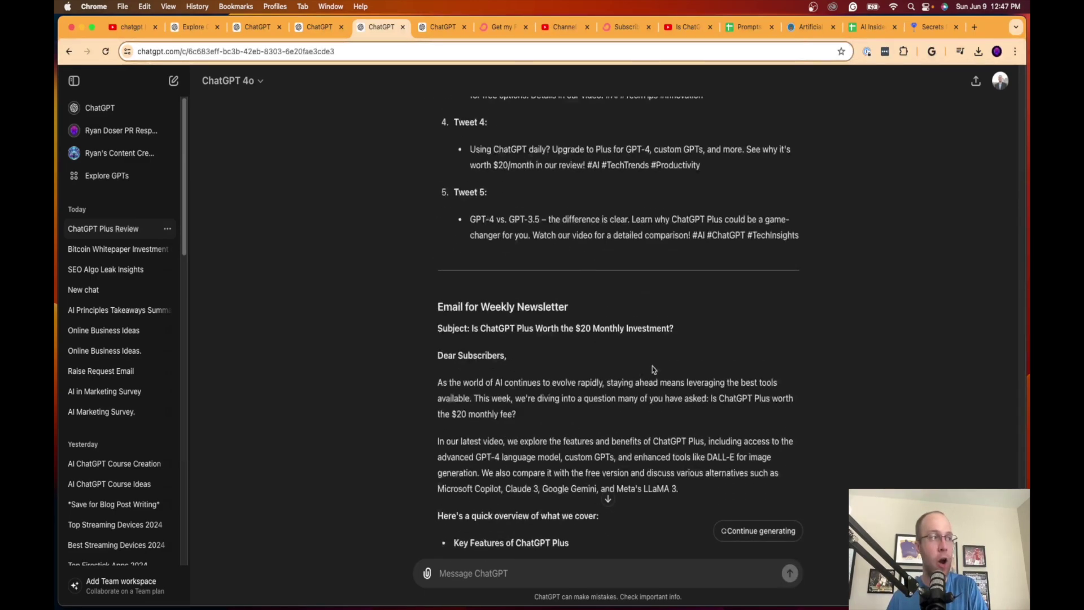
scroll(652, 366, "up", 7)
scroll(653, 365, "up", 10)
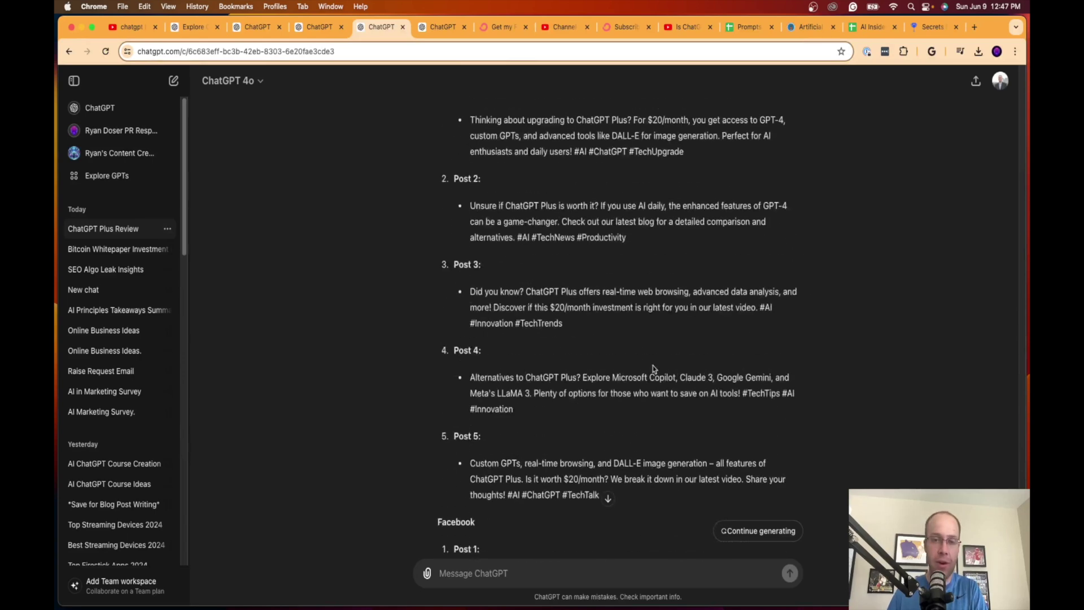
scroll(585, 380, "up", 5)
left_click_drag(534, 452, 484, 299)
left_click(418, 178)
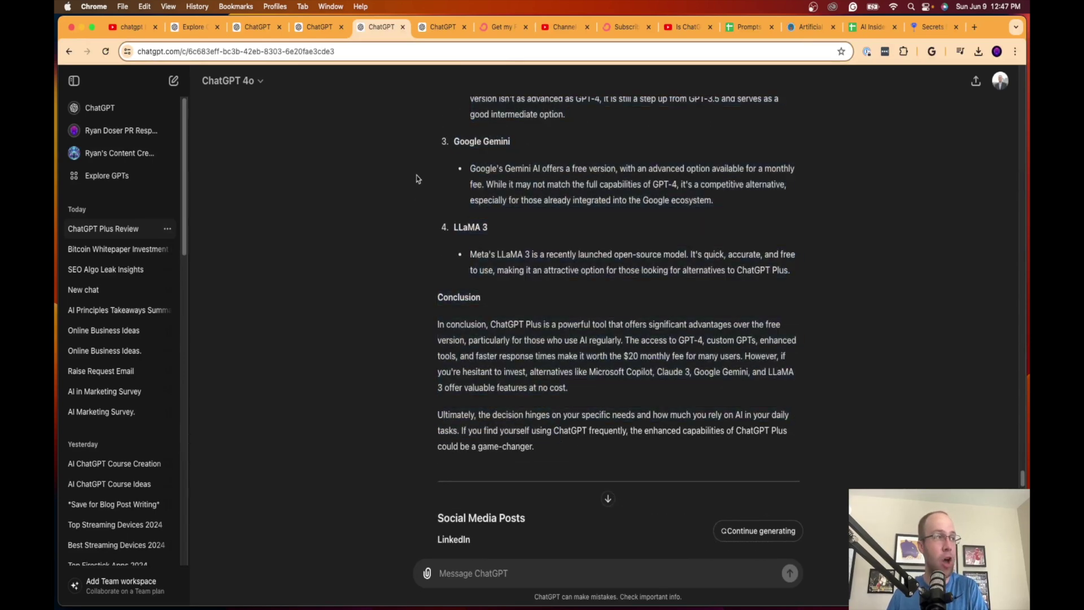
scroll(552, 295, "down", 10)
left_click_drag(599, 395, 475, 201)
left_click(475, 201)
Scroll through the tweets to the newsletter email and highlight its opening paragraphs.
scroll(559, 336, "up", 5)
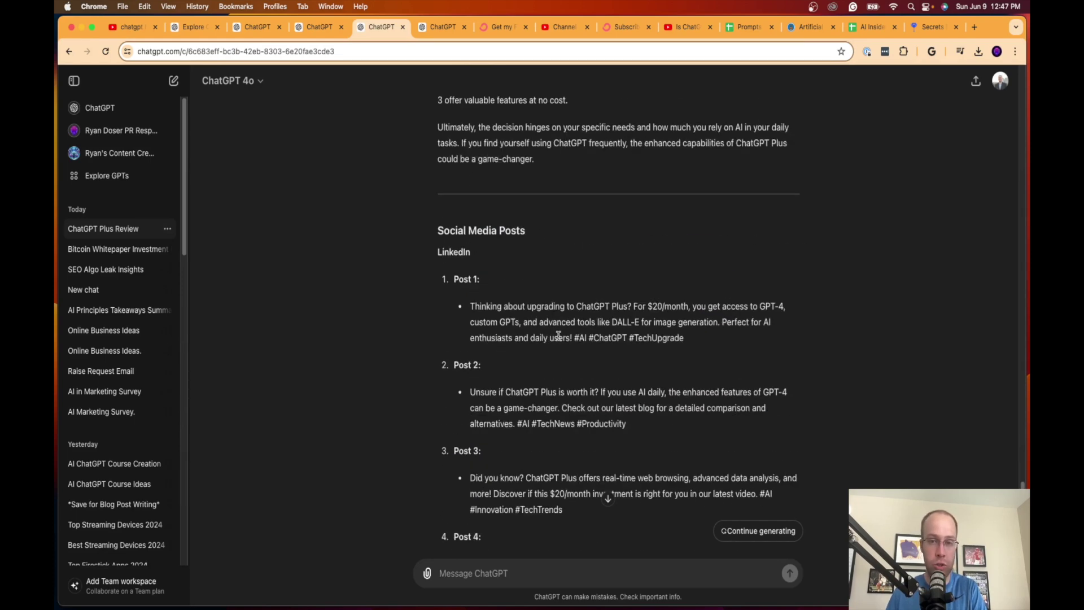
scroll(558, 336, "down", 3)
scroll(557, 344, "up", 5)
scroll(552, 332, "down", 2)
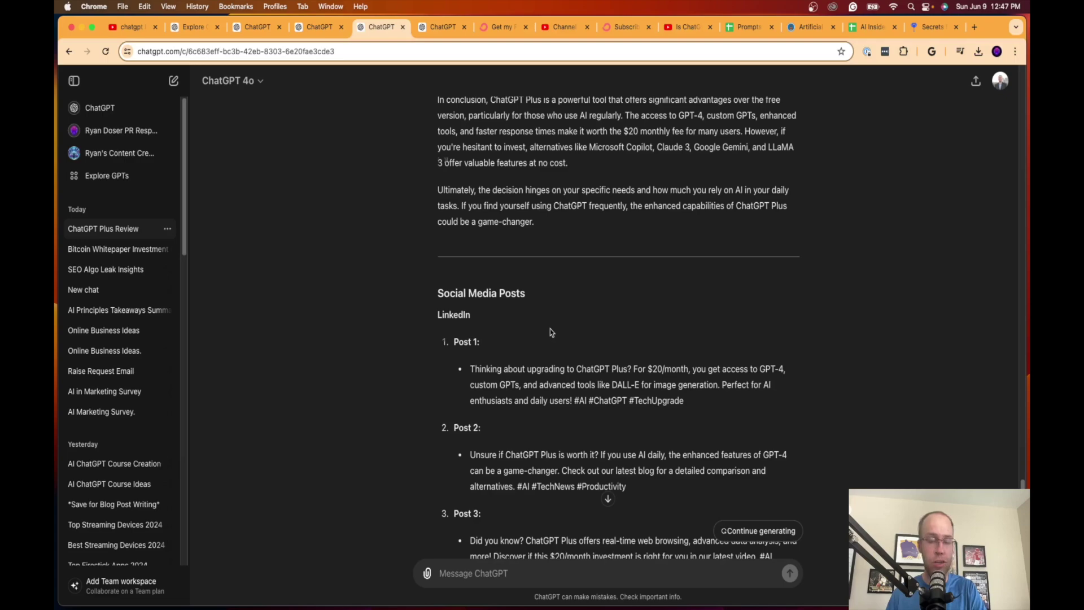
scroll(550, 329, "down", 15)
scroll(553, 305, "down", 2)
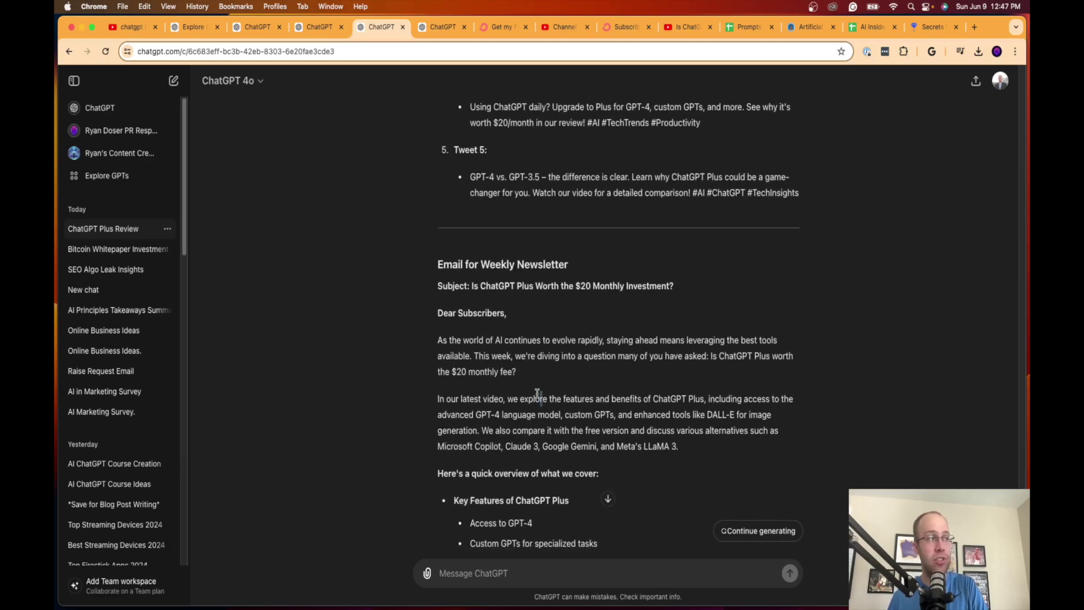
scroll(581, 364, "up", 15)
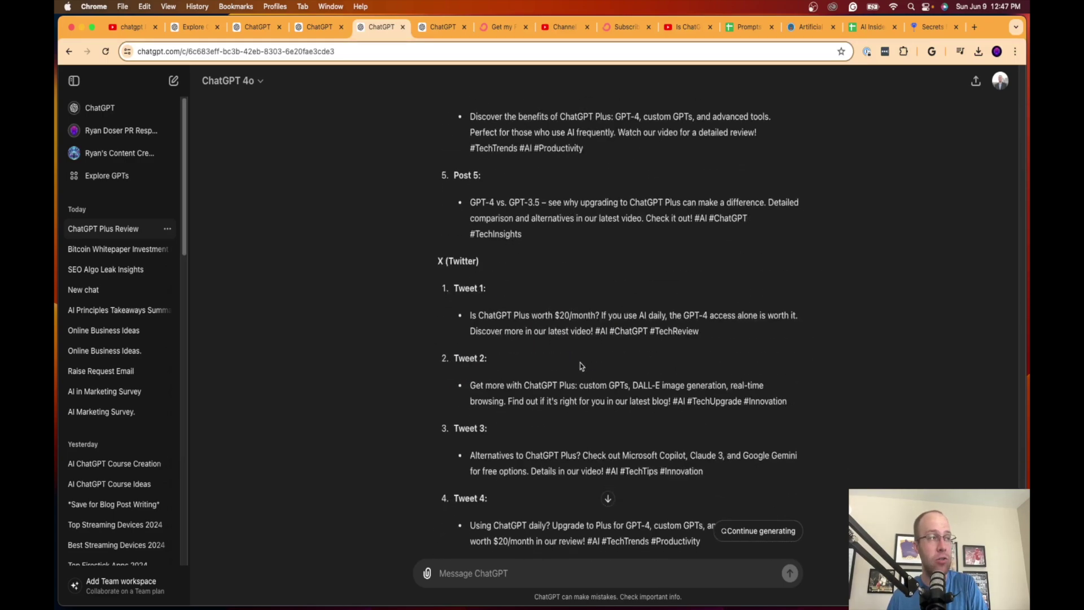
scroll(580, 364, "down", 13)
scroll(500, 333, "down", 3)
scroll(500, 331, "down", 2)
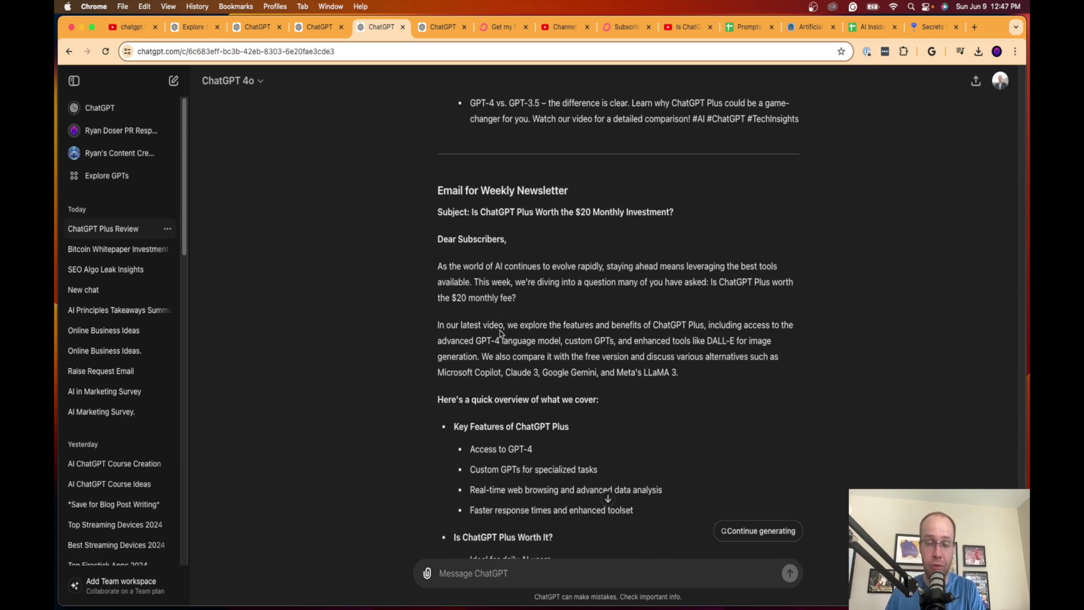
scroll(505, 322, "down", 2)
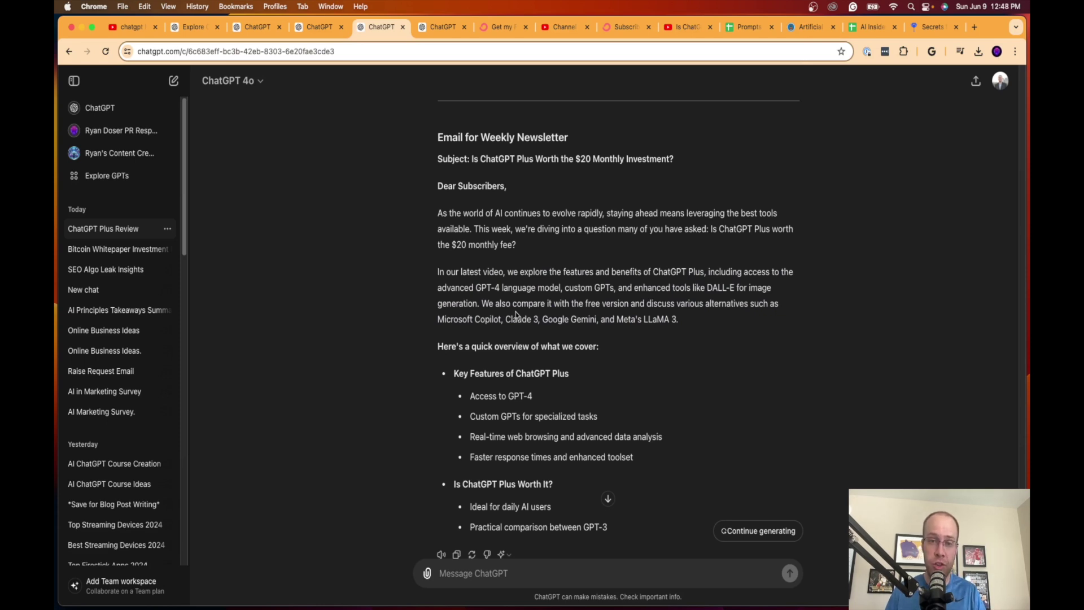
scroll(516, 315, "down", 3)
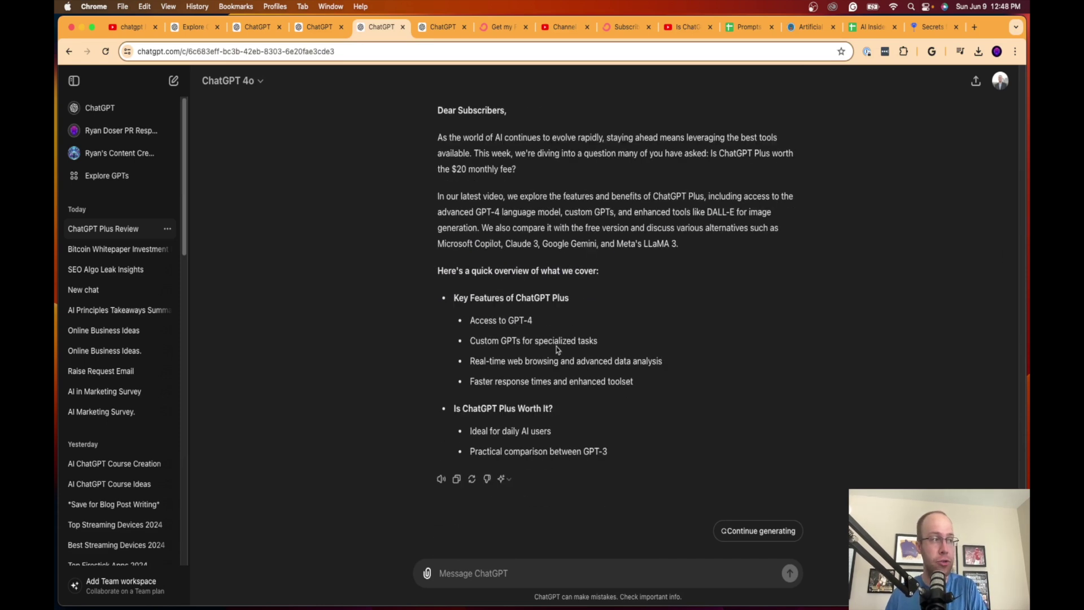
scroll(564, 395, "up", 4)
left_click_drag(616, 456, 443, 245)
left_click(436, 229)
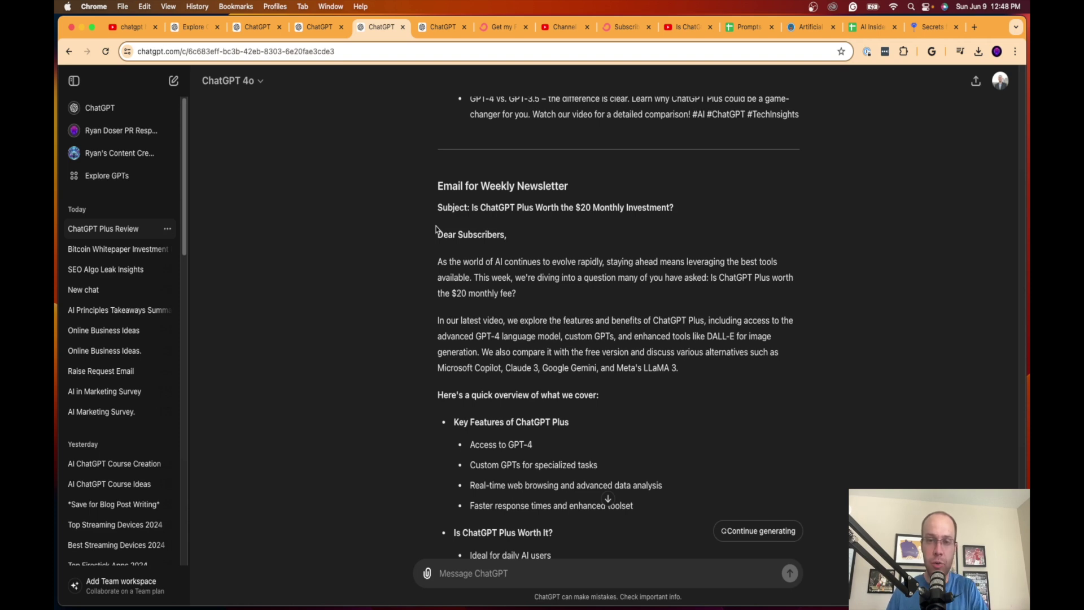
Switch to the tab holding a fresh, empty ChatGPT chat.
scroll(519, 270, "down", 4)
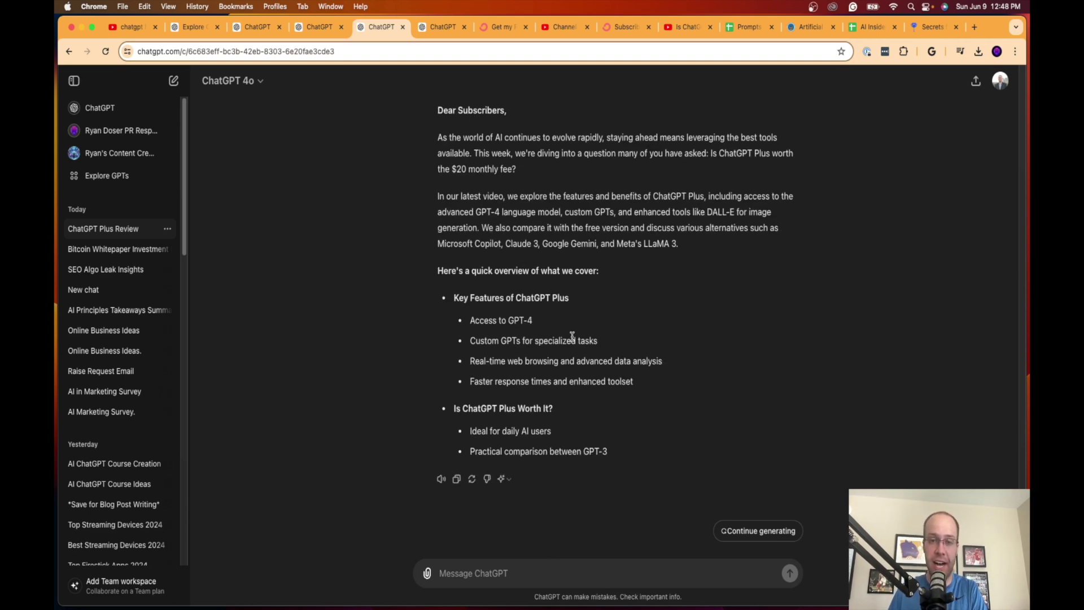
scroll(573, 338, "up", 20)
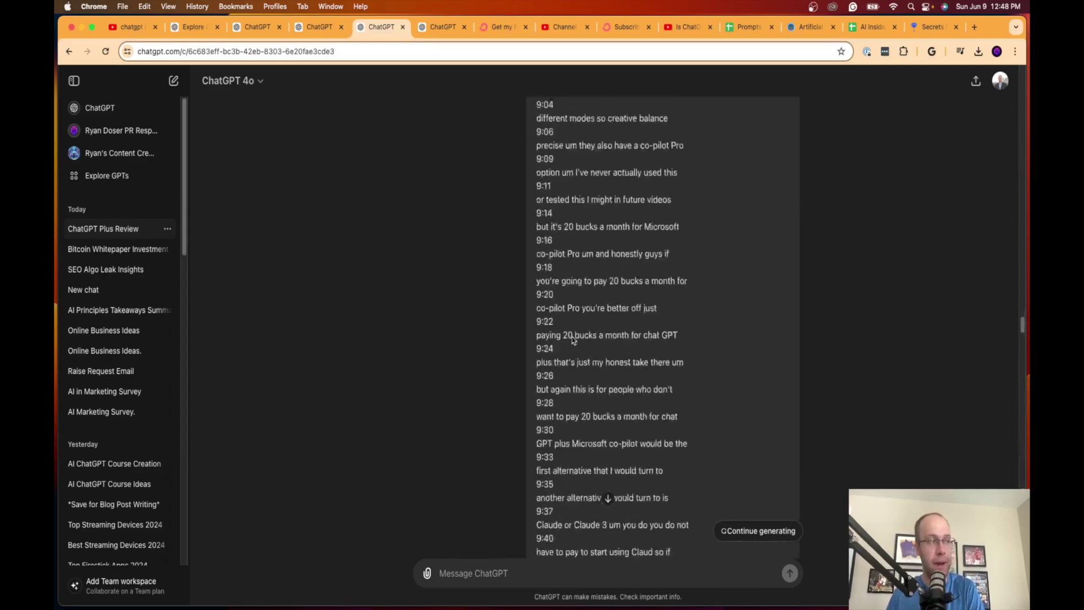
scroll(572, 339, "up", 20)
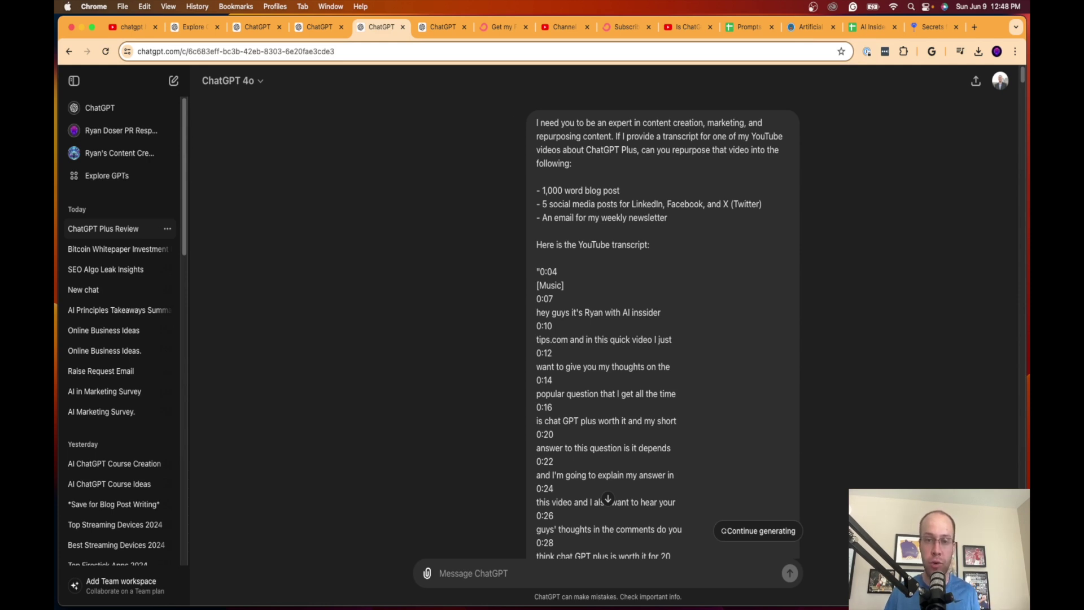
key("ctrl+Tab")
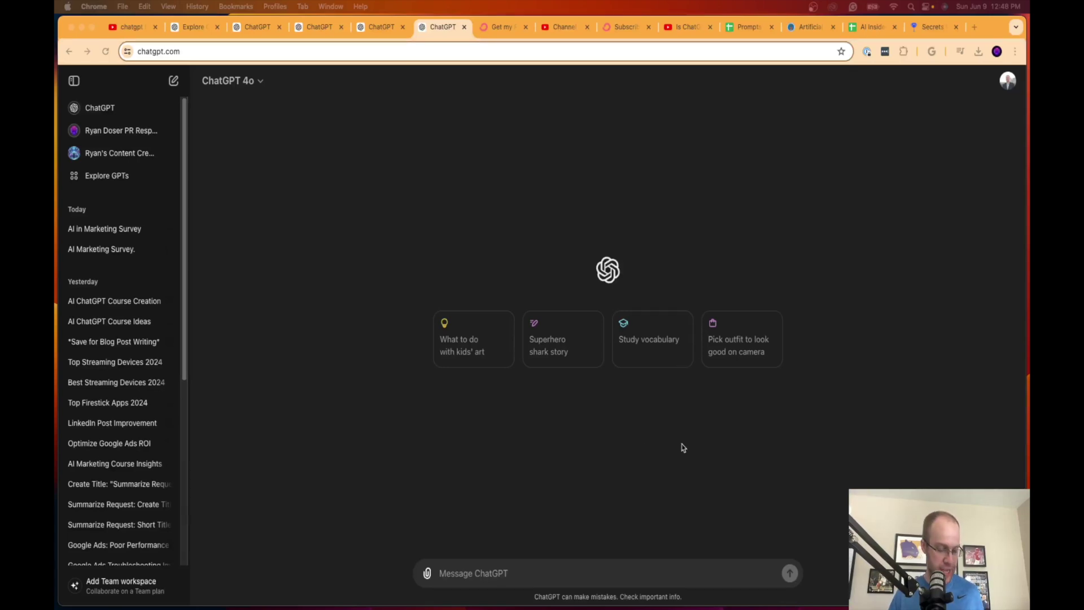
Paste the LinkedIn networking-assistant prompt and highlight its expert-role and assistant-request sentences.
left_click(588, 570)
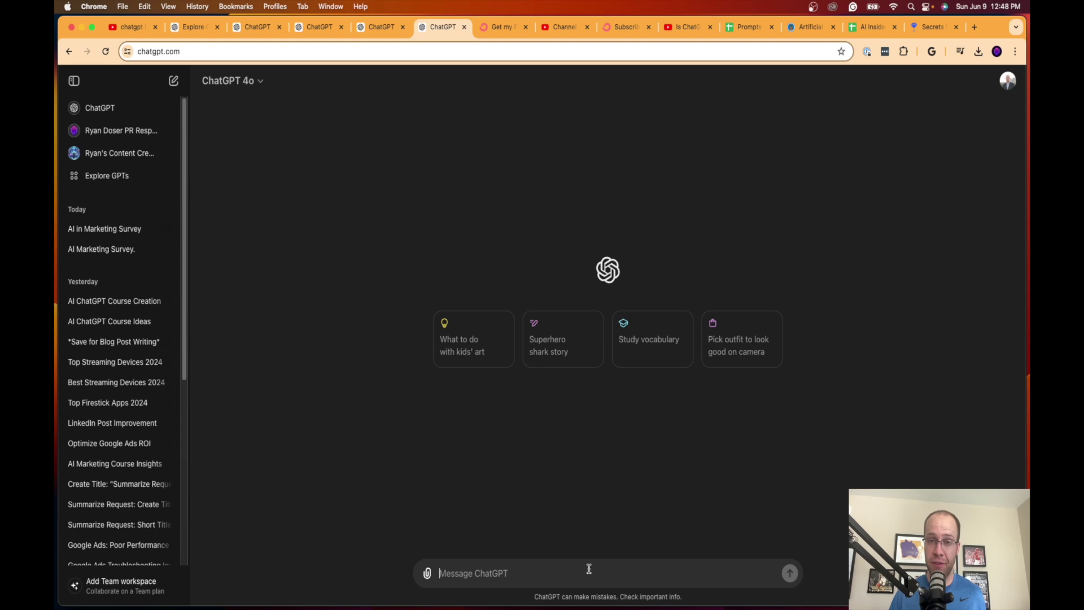
type("You are an expert in networking, sales, copywriting, and digital marketing. I need you to be my virtual networking assistant. I am on the job hunt and am looking to send connection requests on LinkedIn to professionals in my industry of digital marketing and need your help. When sending requests, include a personalized message introducing yourself and explain why you want to connect. The helps build a more meaningful network.  Write me connection request messages that I can personalize and include icebreakers, be genuine, and include follow up messages for reaching out.")
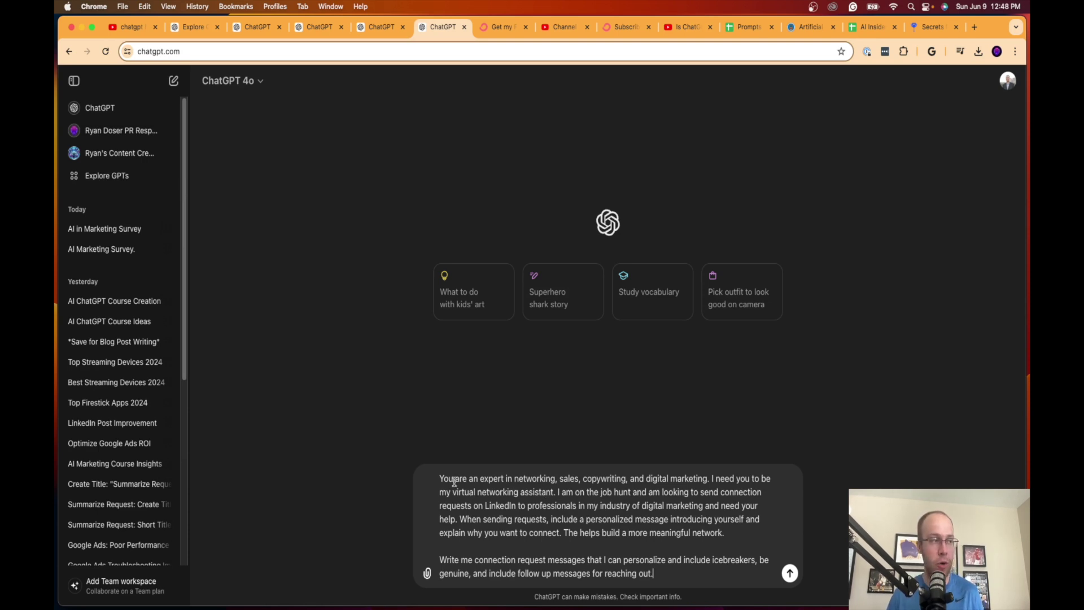
left_click_drag(440, 479, 710, 481)
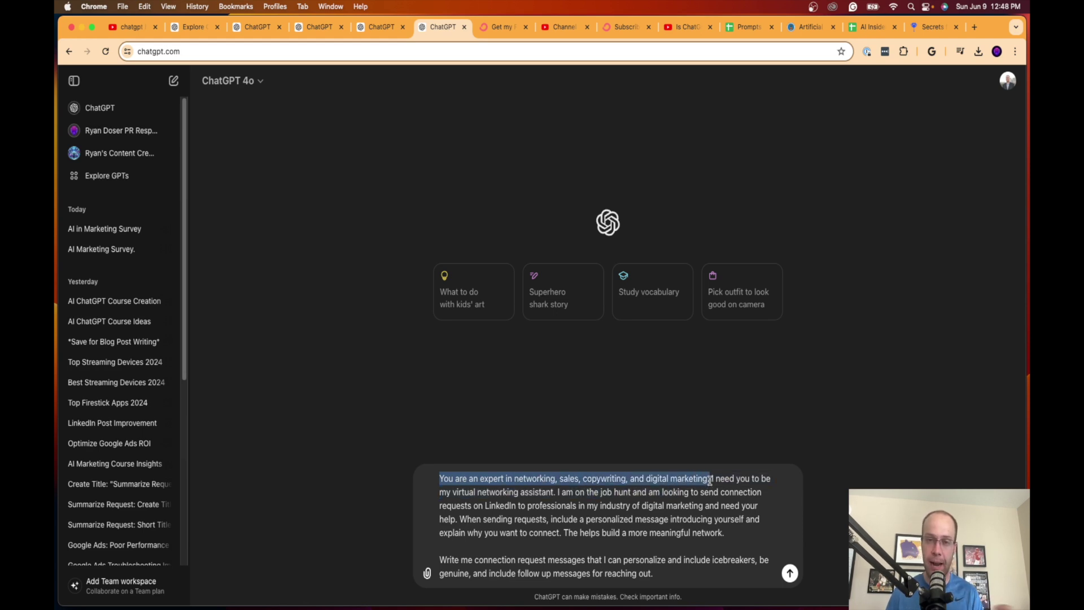
left_click_drag(711, 480, 732, 536)
left_click(542, 493)
left_click(731, 537)
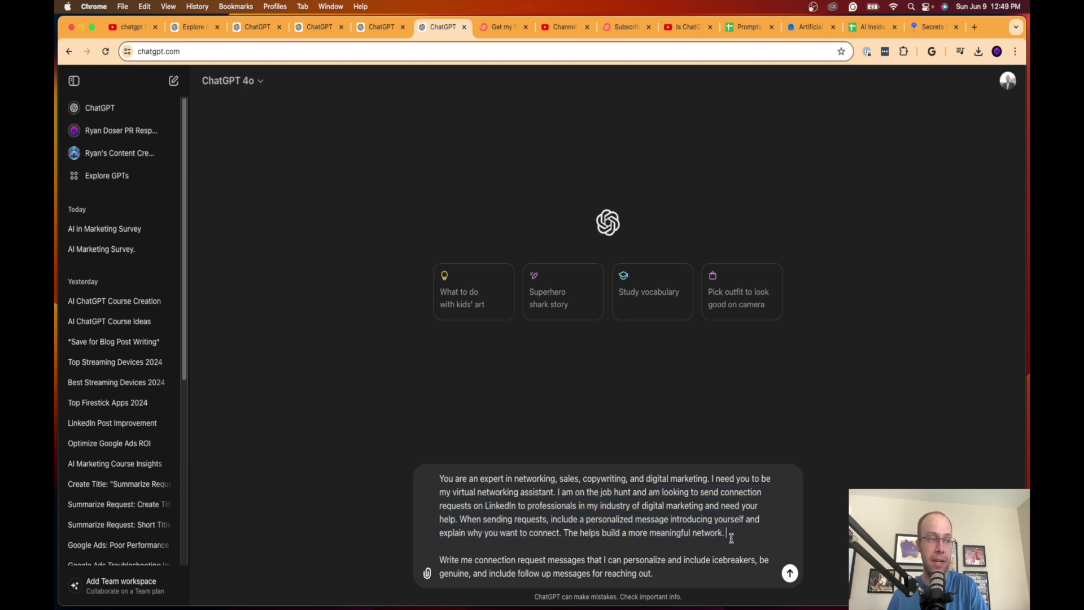
Highlight the request for connection messages, then send the networking prompt.
left_click_drag(459, 558, 681, 570)
left_click(687, 572)
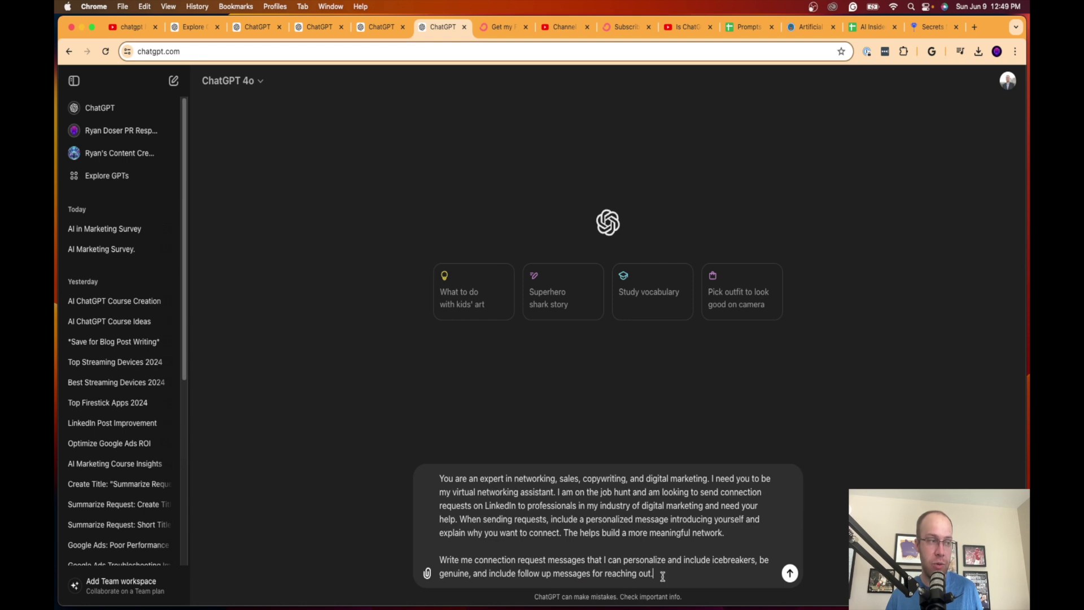
key("shift+alt+Left")
key("shift+alt+Left")
key("shift+alt+Left")
key("shift+alt+Left")
key("shift+alt+Left")
key("shift+alt+Left")
key("Right")
key("Return")
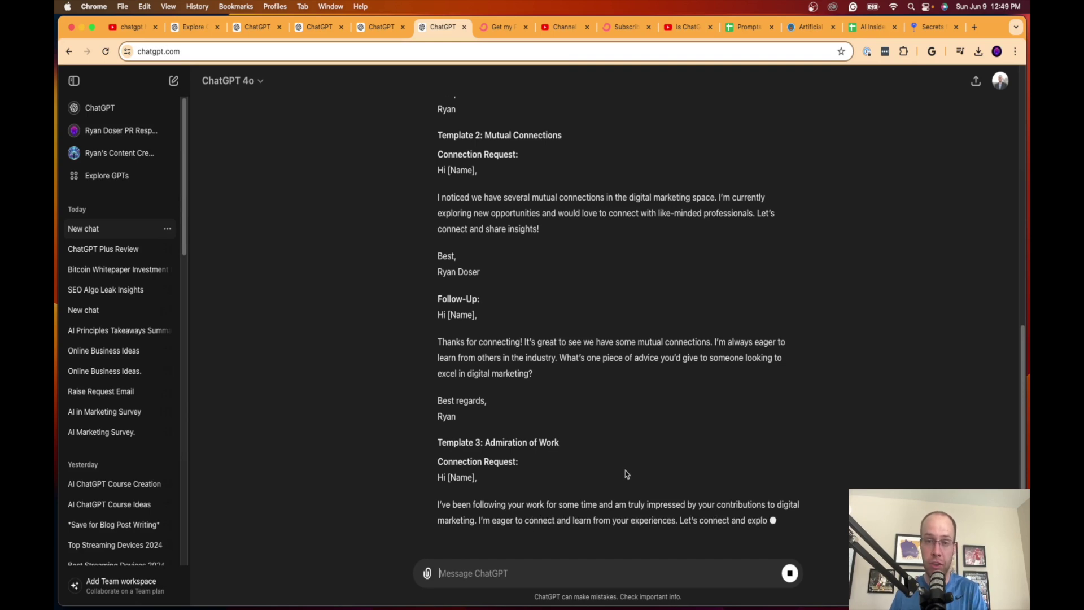
scroll(646, 477, "up", 15)
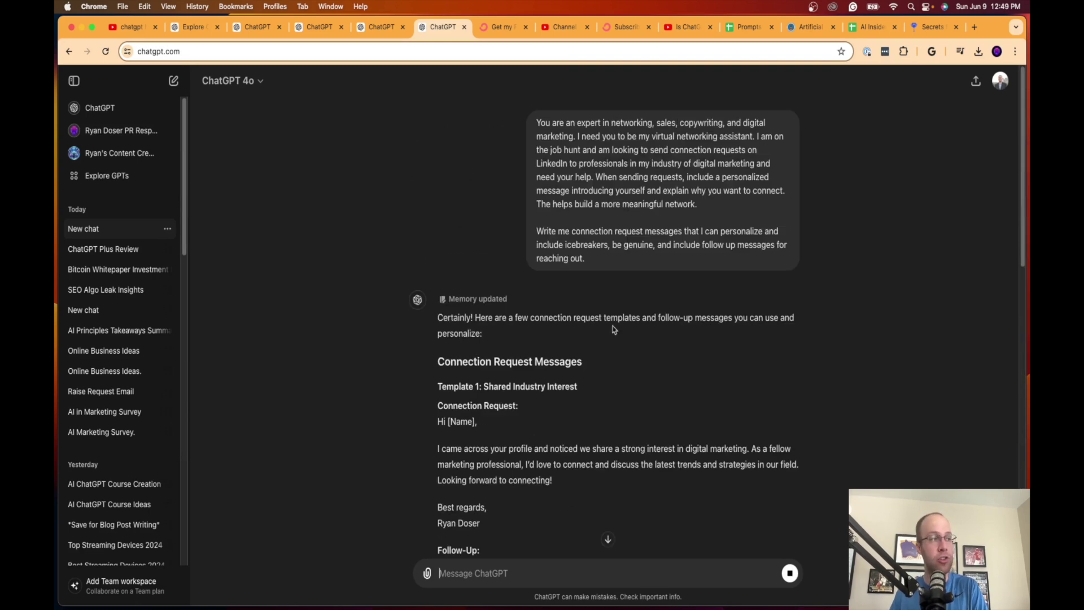
left_click_drag(583, 364, 434, 367)
left_click(525, 384)
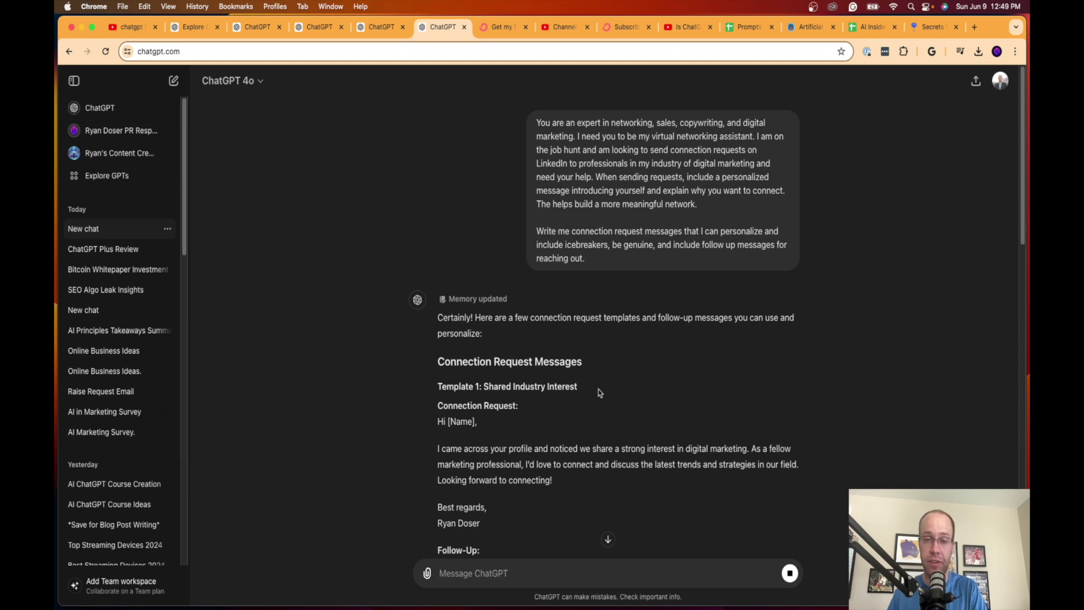
scroll(612, 412, "down", 3)
left_click_drag(486, 332, 749, 351)
left_click(506, 419)
scroll(507, 419, "down", 1)
left_click(508, 352)
left_click_drag(445, 358, 745, 360)
left_click(559, 375)
double_click(533, 373)
left_click(529, 368)
scroll(529, 368, "down", 2)
scroll(529, 373, "down", 3)
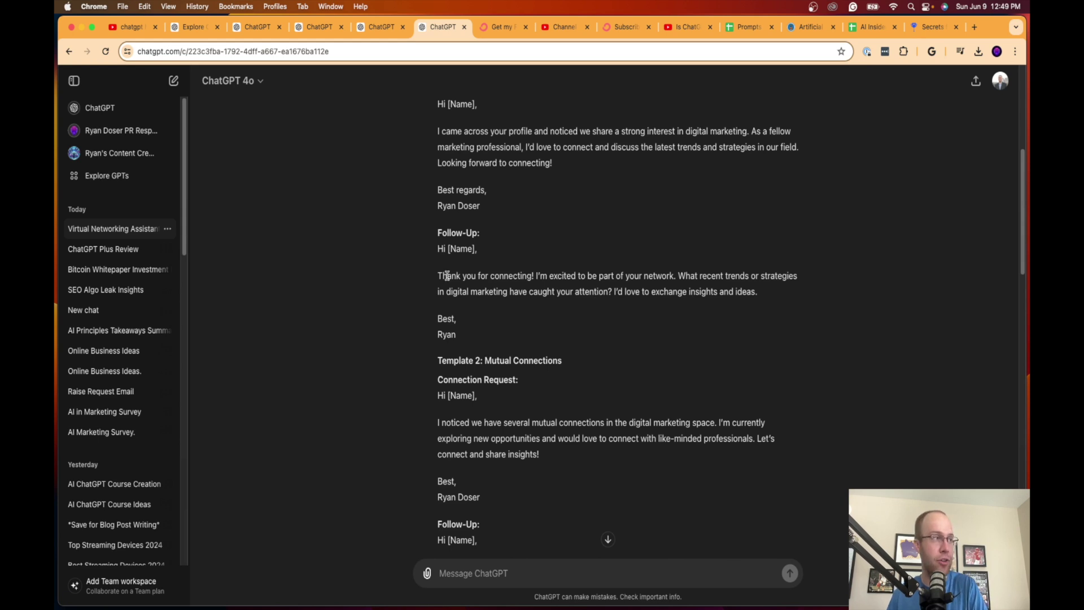
left_click_drag(438, 275, 569, 275)
left_click(802, 275)
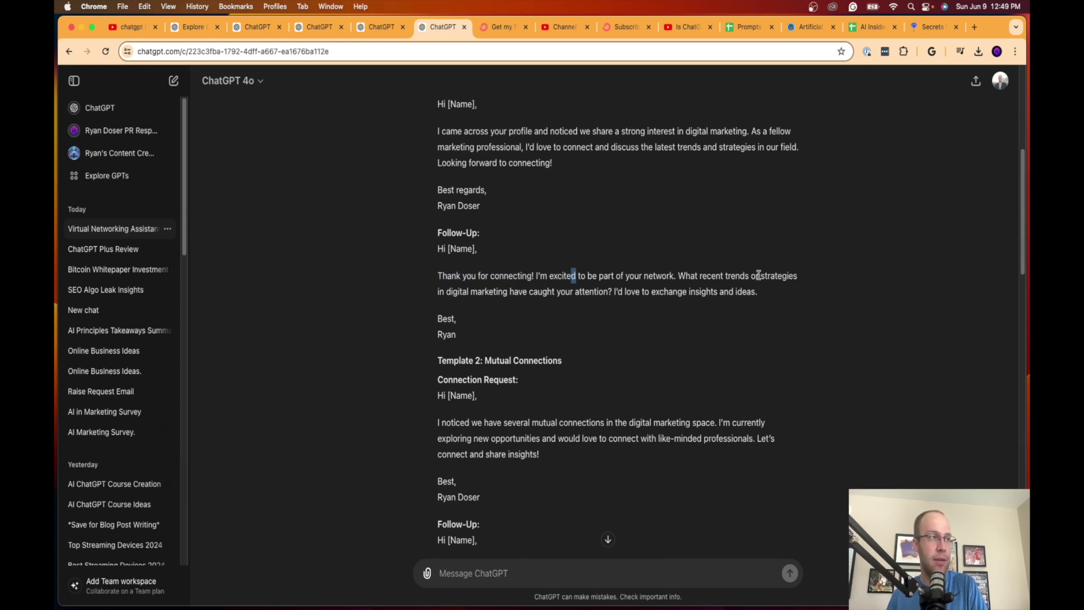
scroll(757, 285, "down", 15)
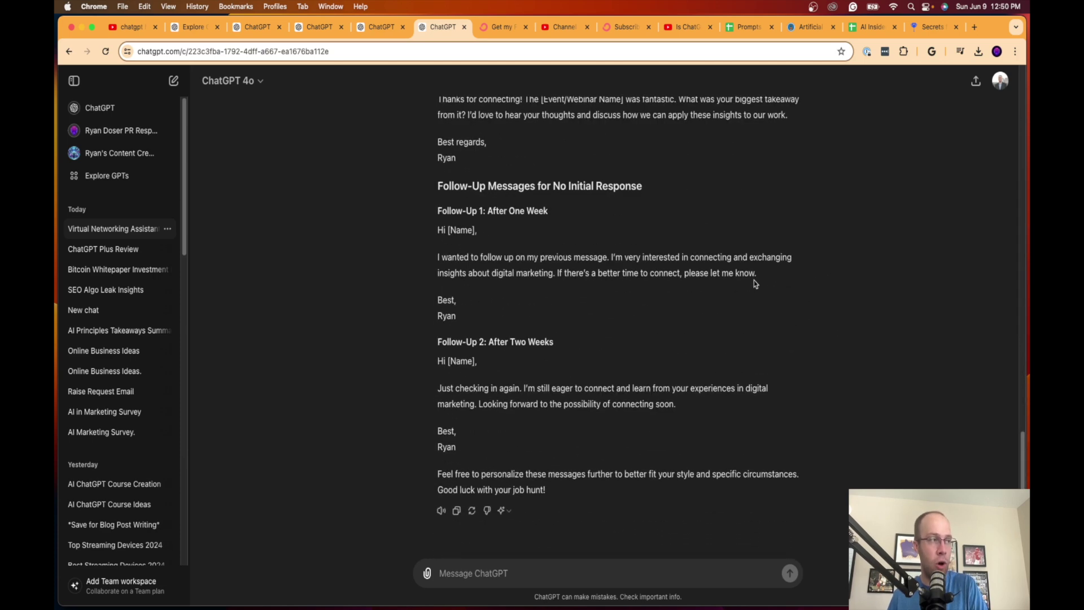
scroll(754, 280, "up", 4)
left_click_drag(435, 373, 546, 374)
left_click(555, 375)
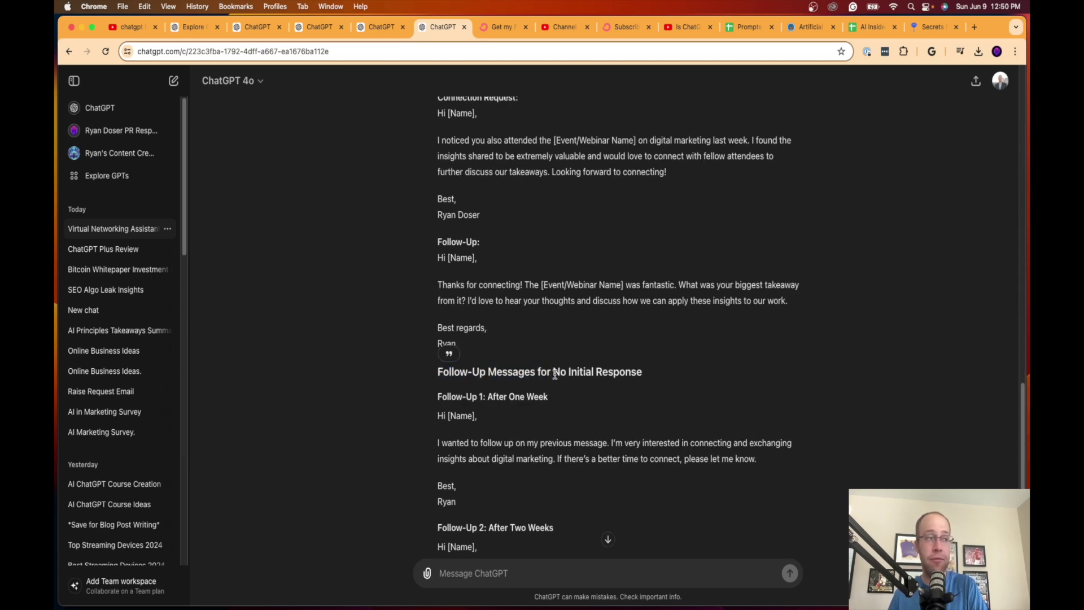
left_click_drag(625, 371, 617, 373)
left_click(621, 373)
scroll(610, 377, "down", 3)
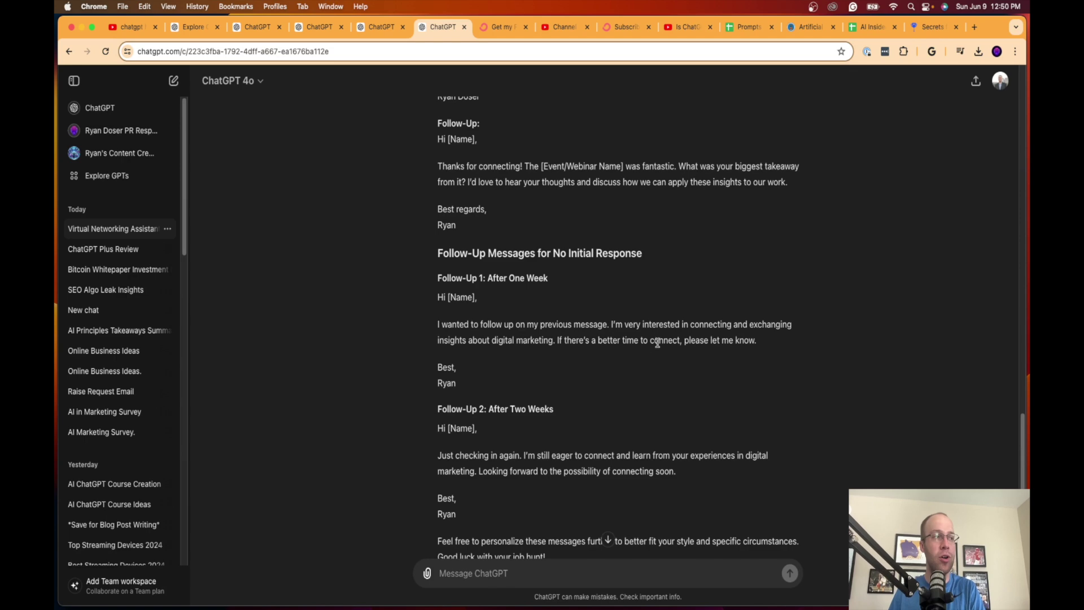
triple_click(763, 344)
left_click(525, 339)
scroll(565, 373, "up", 5)
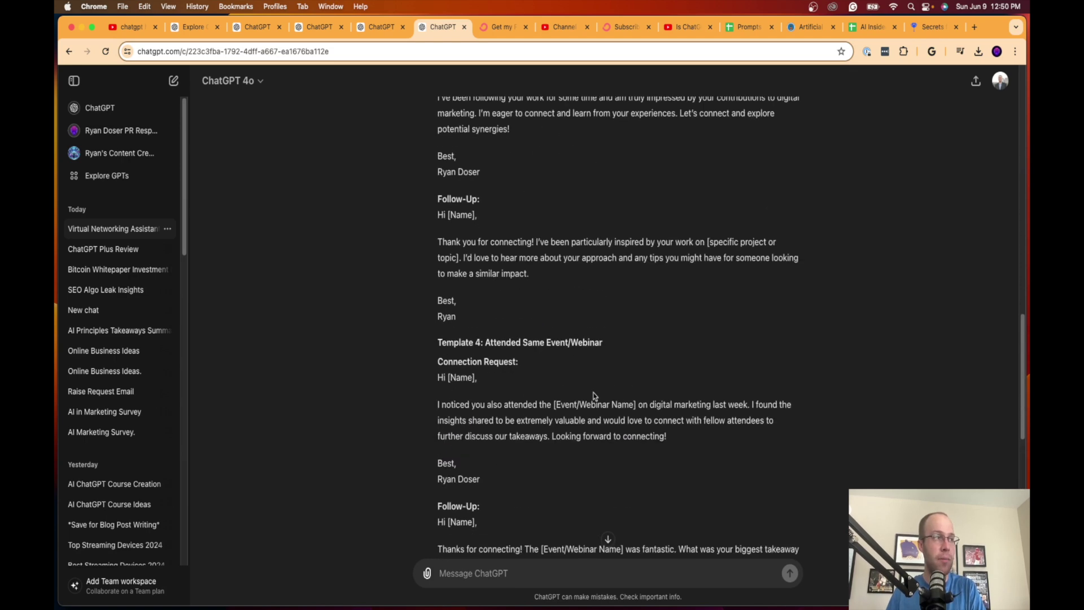
scroll(605, 410, "up", 10)
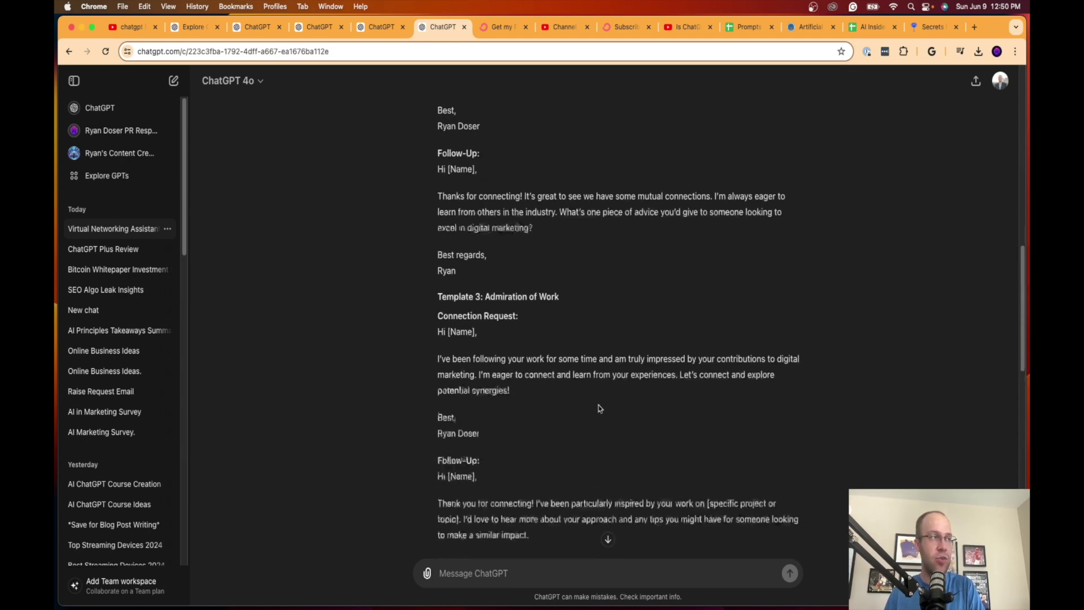
scroll(584, 400, "up", 2)
triple_click(494, 393)
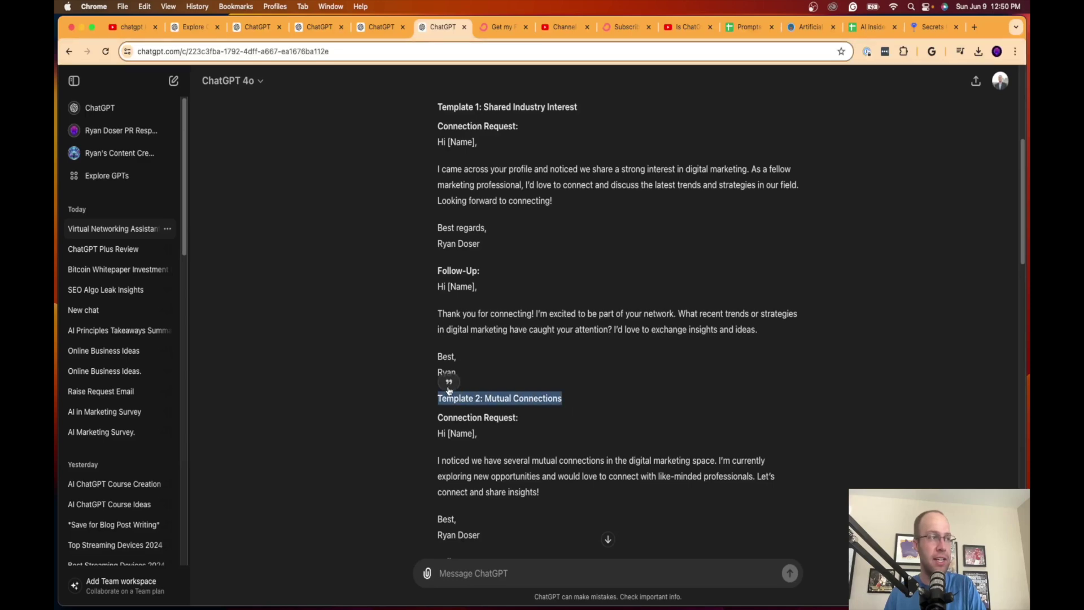
Quote the Template 2: Mutual Connections heading in a reply and review Templates 1–2.
left_click(449, 384)
scroll(463, 391, "up", 3)
left_click_drag(586, 288, 450, 281)
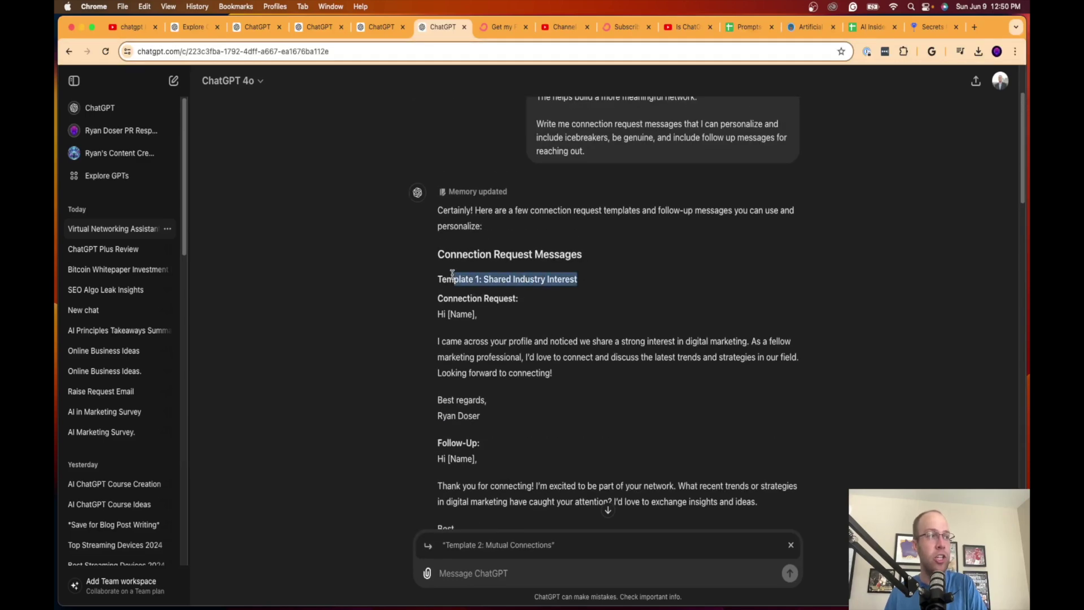
left_click(454, 279)
scroll(557, 368, "down", 4)
left_click_drag(557, 373, 435, 346)
left_click(481, 368)
scroll(511, 384, "down", 2)
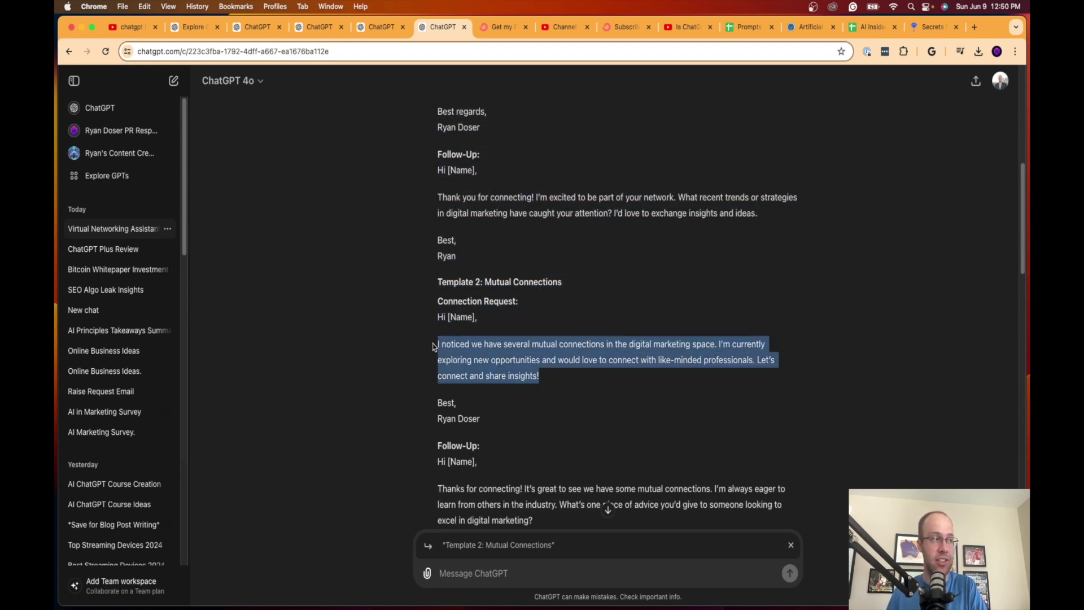
left_click(447, 325)
Highlight the Template 3 paragraph and the Template 4 heading and text.
scroll(514, 321, "down", 5)
scroll(527, 328, "down", 1)
left_click_drag(568, 323, 427, 322)
left_click(427, 322)
left_click_drag(543, 432, 440, 391)
left_click(444, 392)
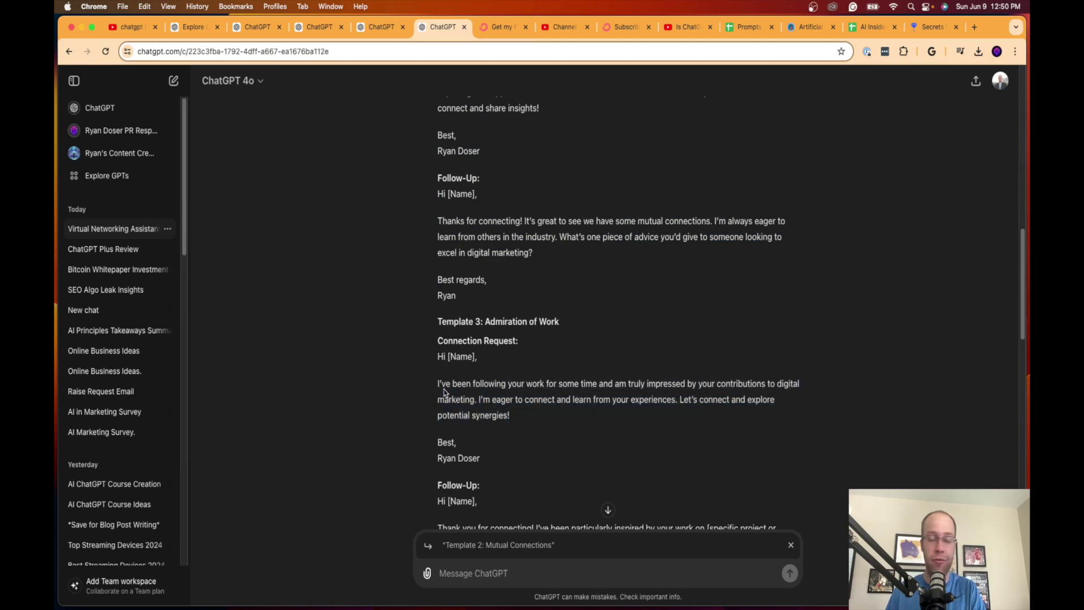
scroll(467, 394, "down", 7)
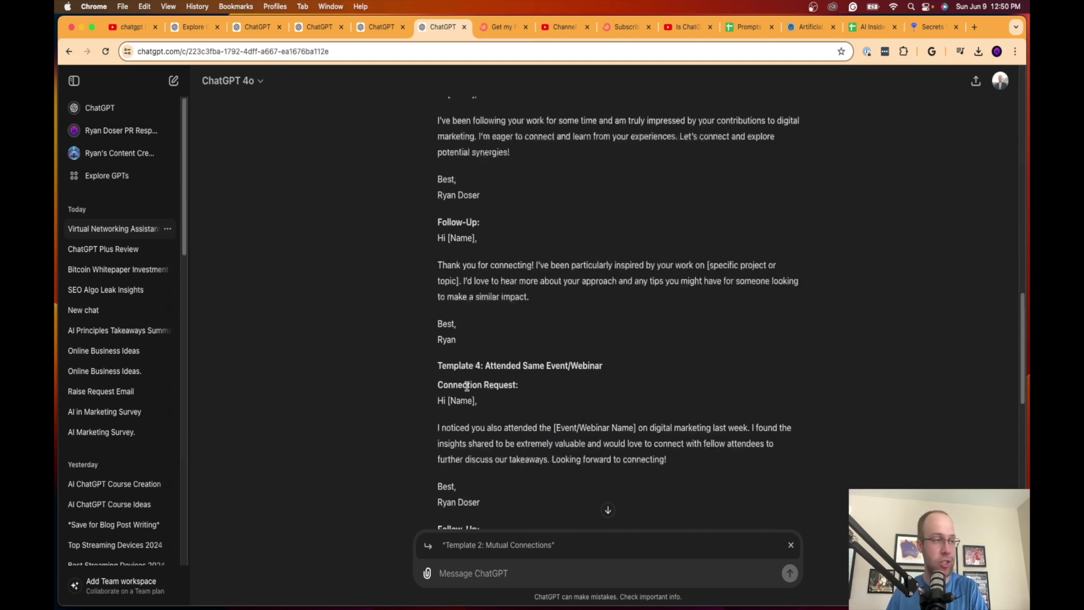
left_click_drag(588, 267, 477, 251)
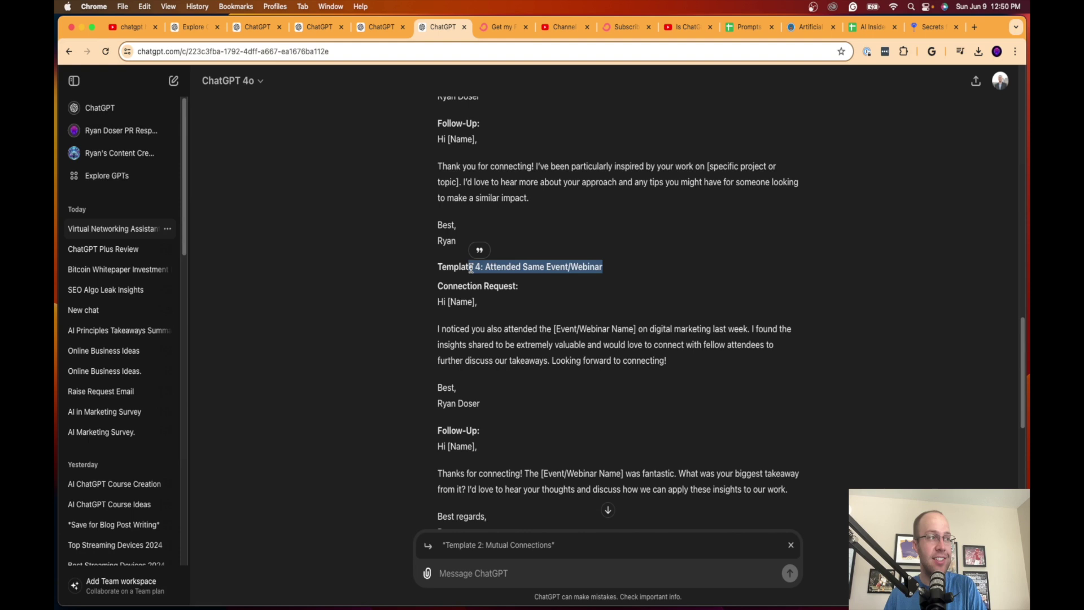
left_click(668, 370)
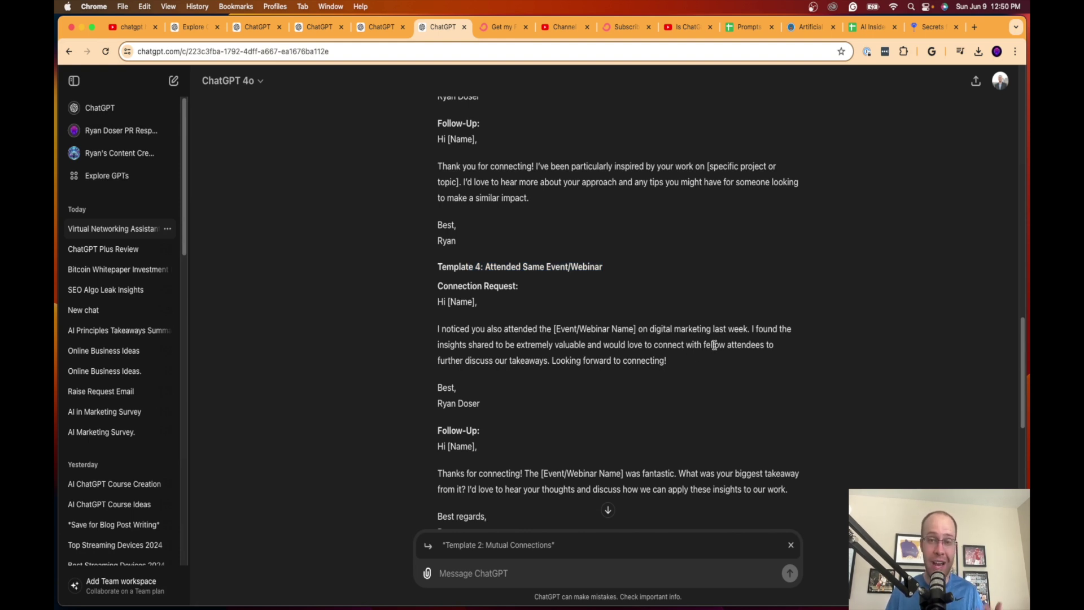
left_click_drag(672, 362, 438, 166)
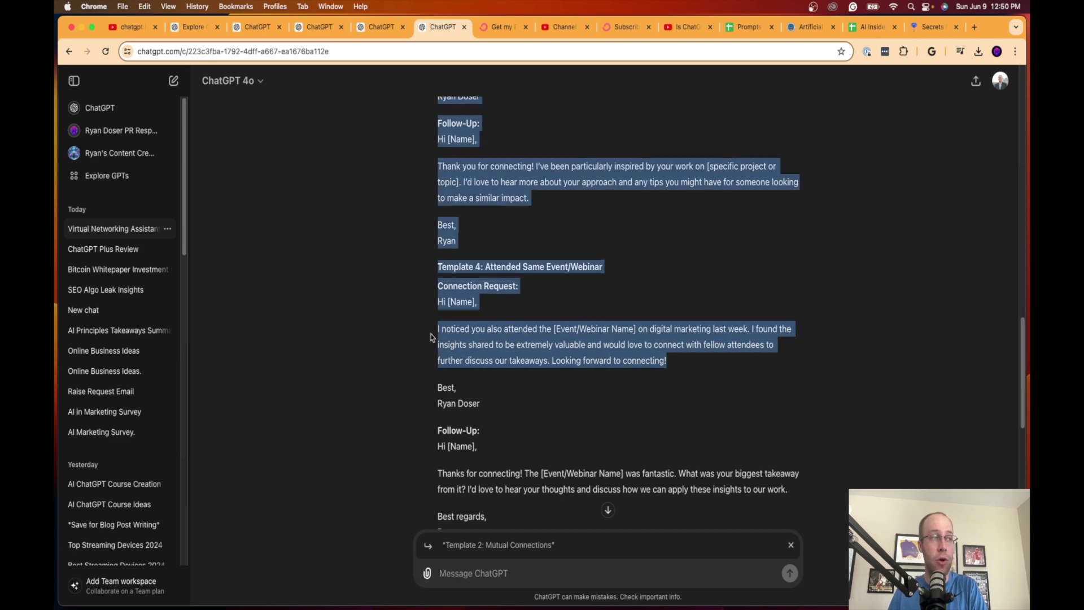
left_click(620, 356)
Scroll through the remaining templates and back up toward the prompt.
scroll(656, 368, "down", 2)
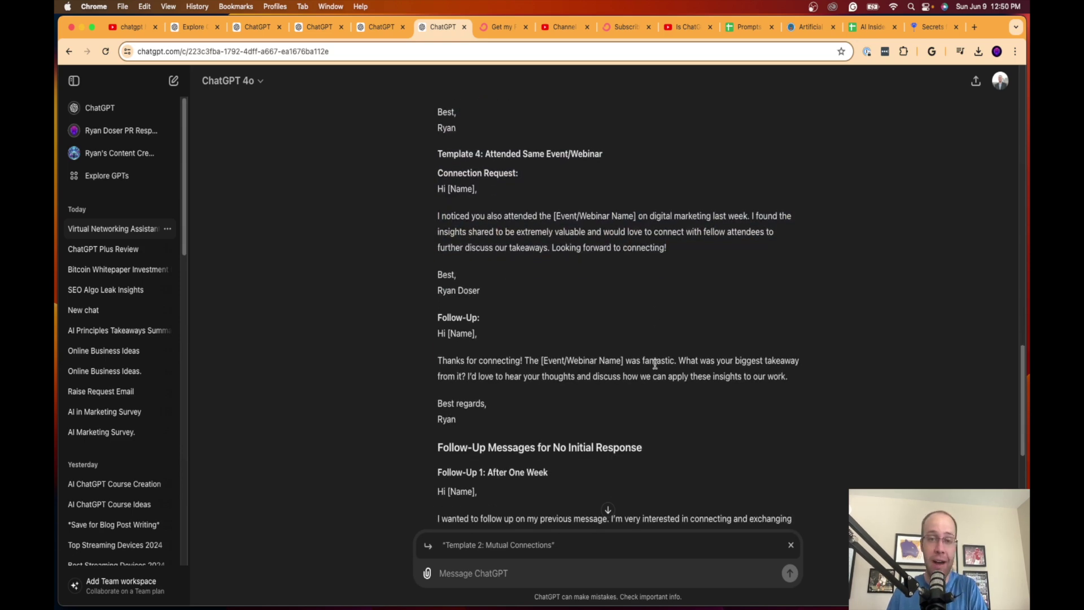
scroll(655, 364, "down", 5)
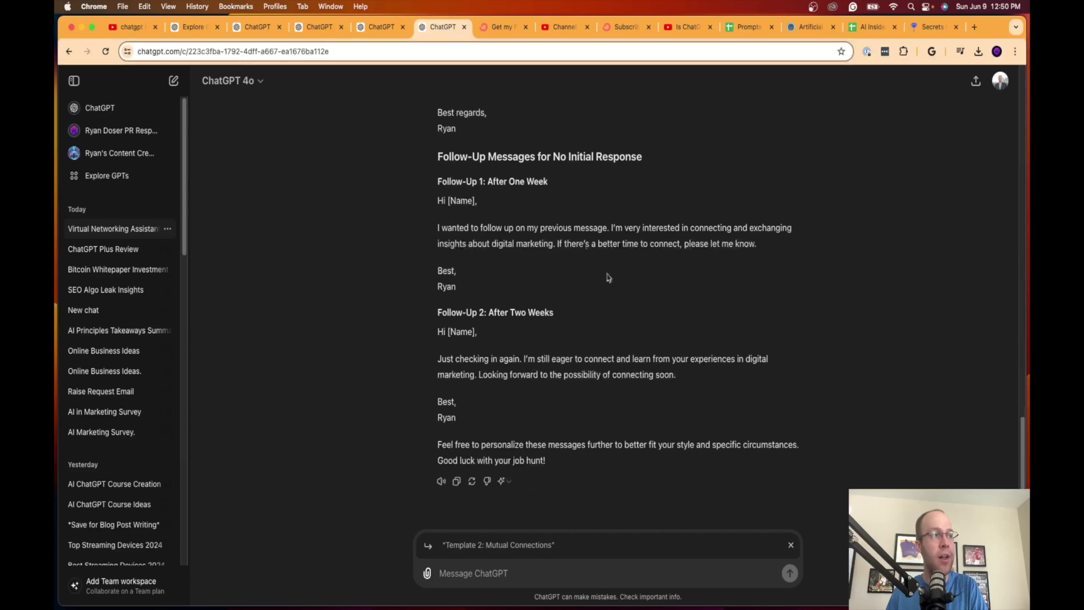
scroll(537, 321, "up", 2)
scroll(583, 335, "down", 2)
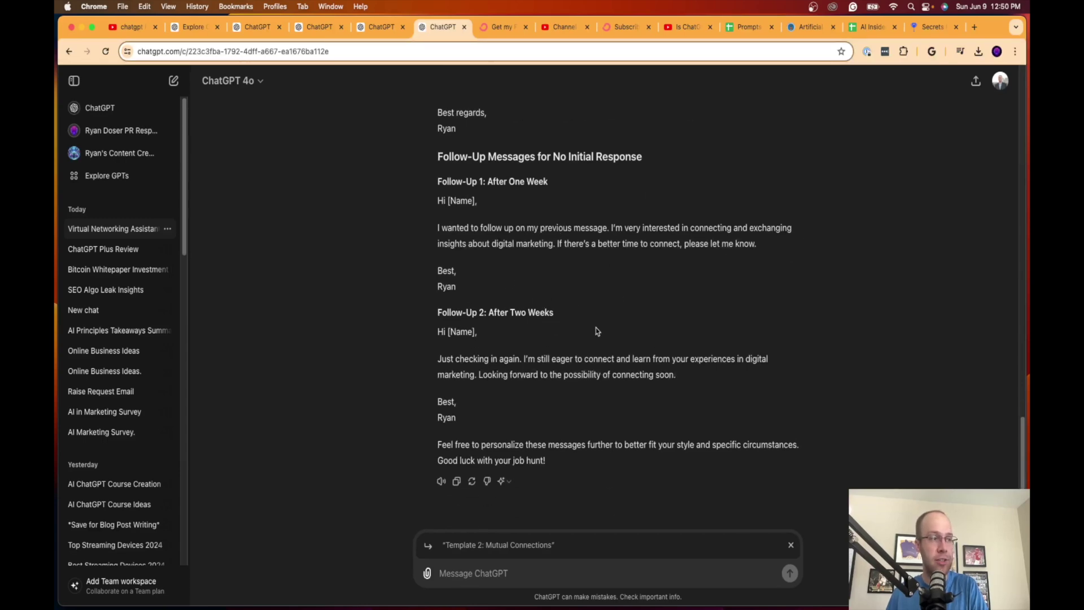
scroll(597, 332, "up", 6)
scroll(598, 331, "down", 6)
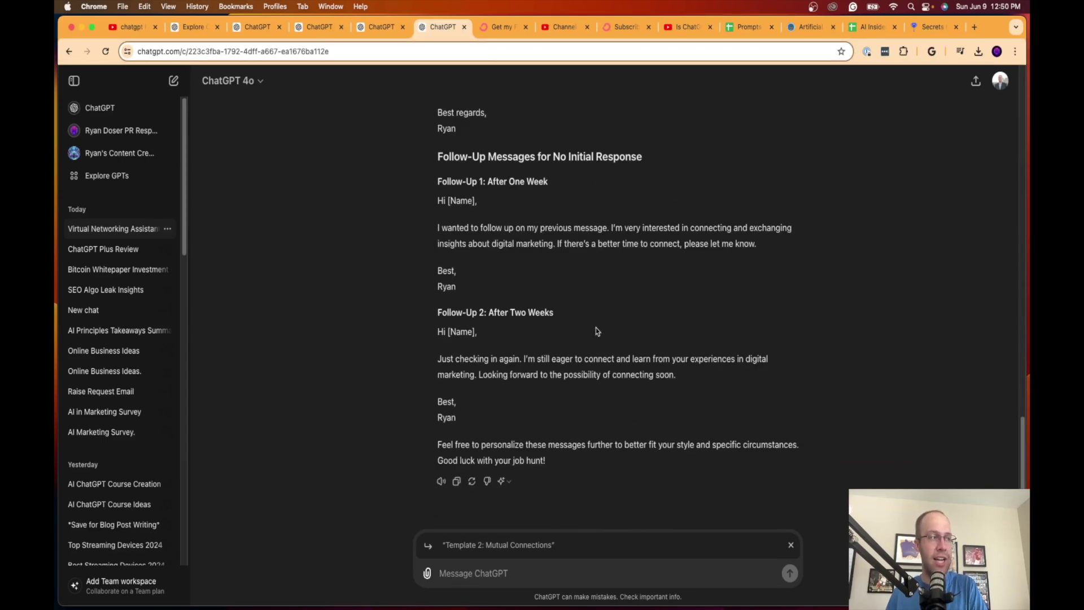
scroll(596, 329, "up", 20)
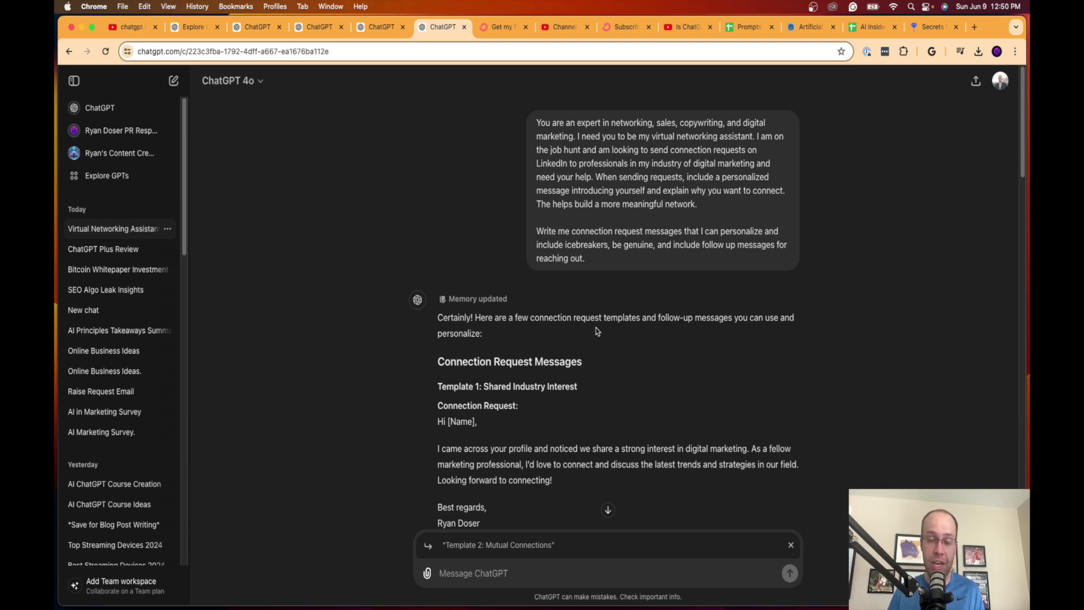
left_click_drag(602, 262, 540, 136)
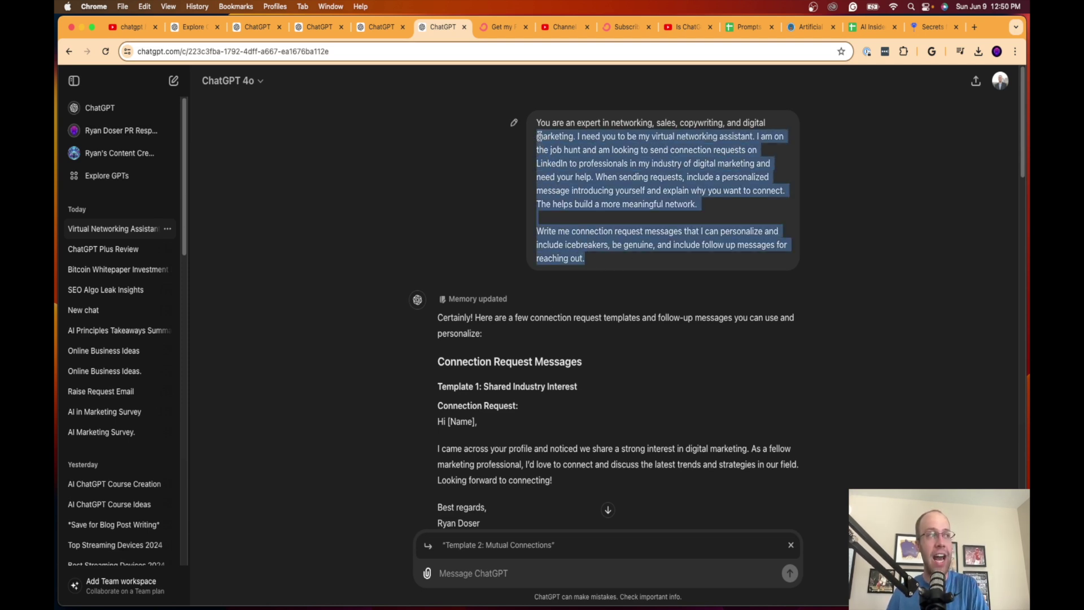
left_click(584, 149)
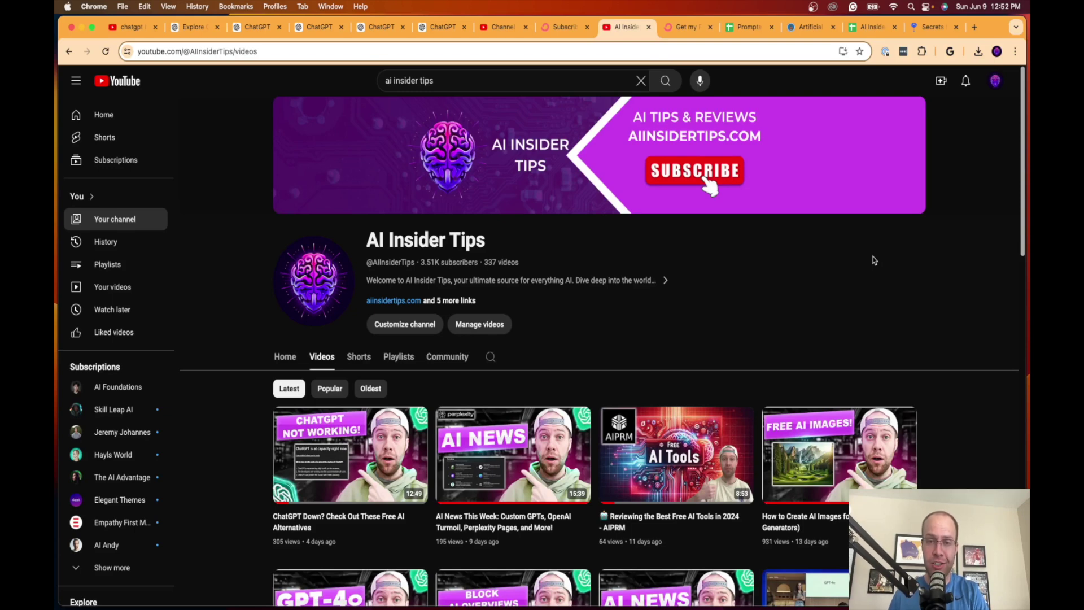
scroll(874, 260, "down", 9)
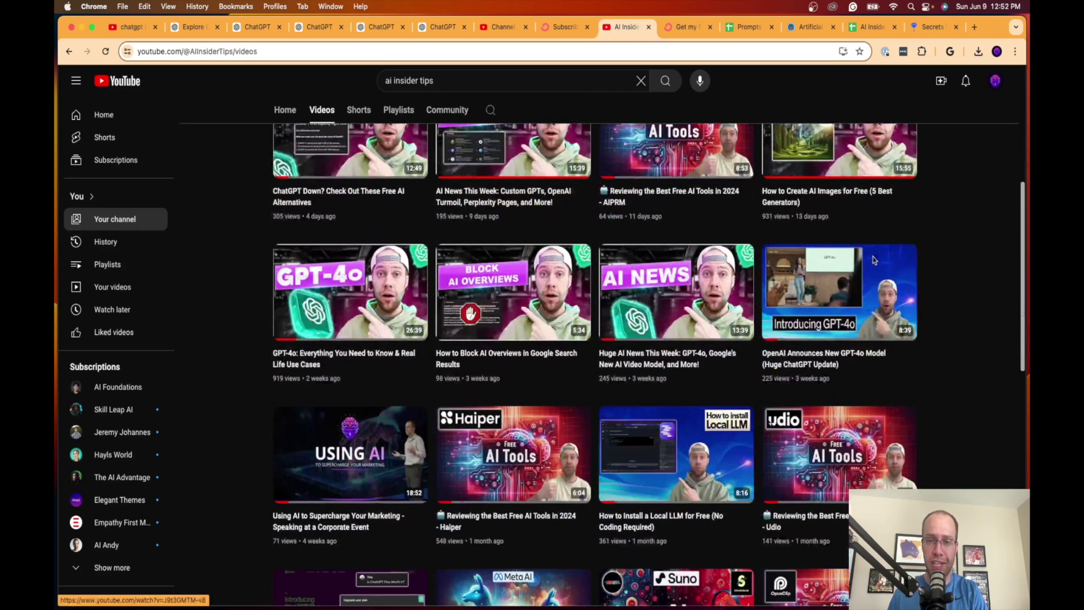
scroll(874, 261, "down", 5)
scroll(874, 260, "up", 15)
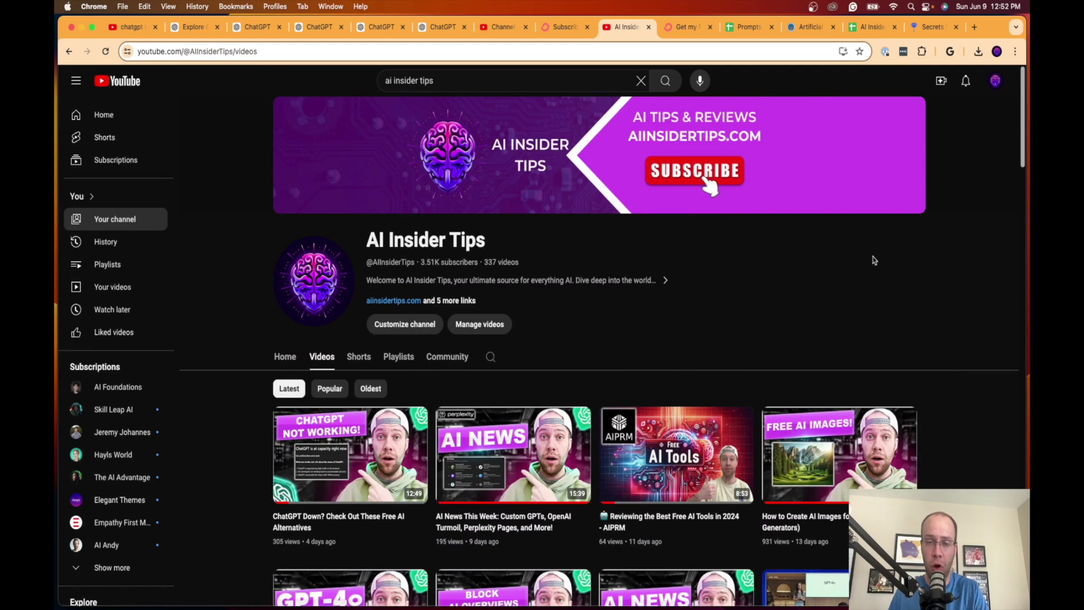
left_click(679, 31)
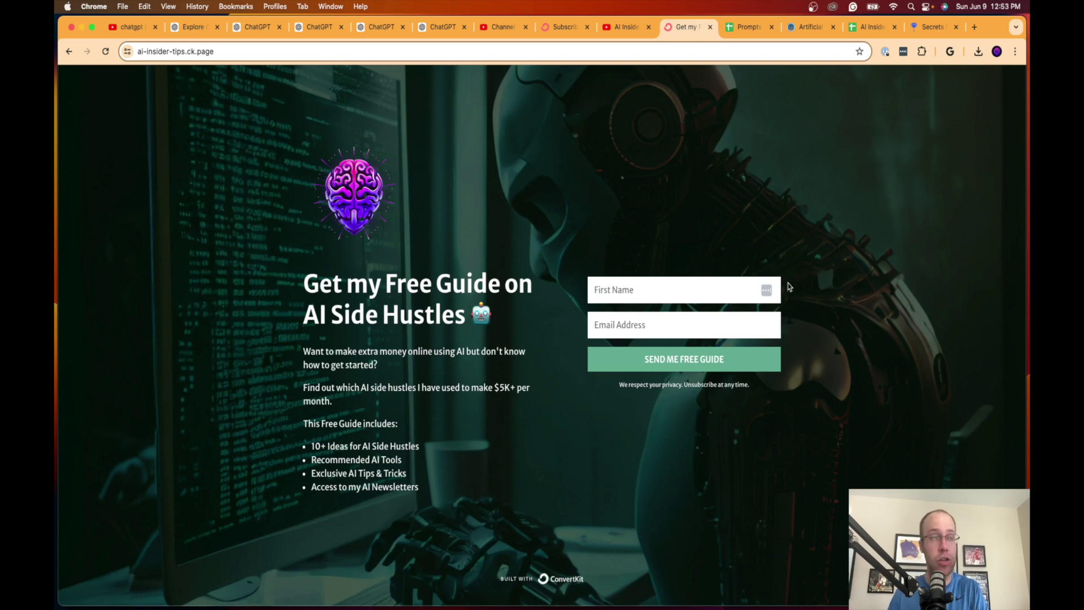
left_click(628, 27)
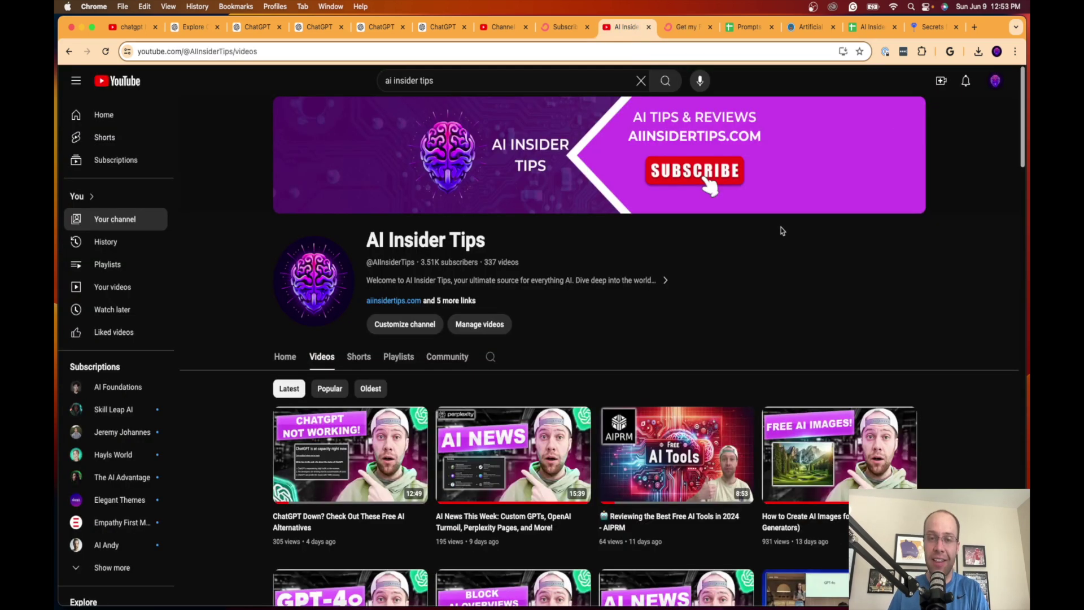